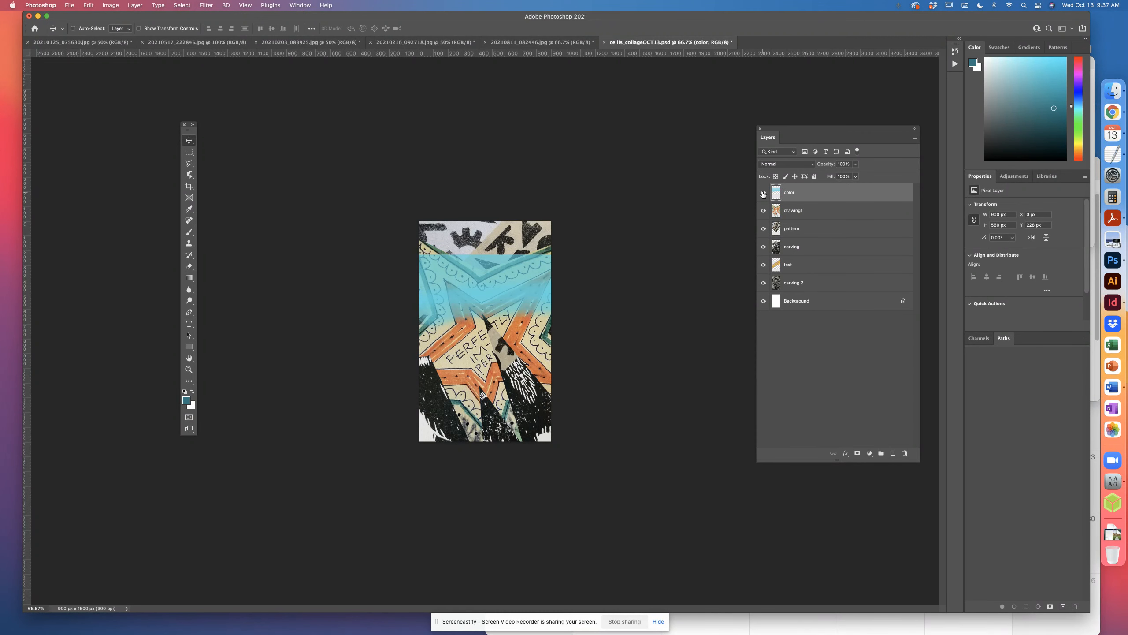
Step: Hide every layer except carving and Background, and move the text layer directly above the carving layer
left_click(764, 193)
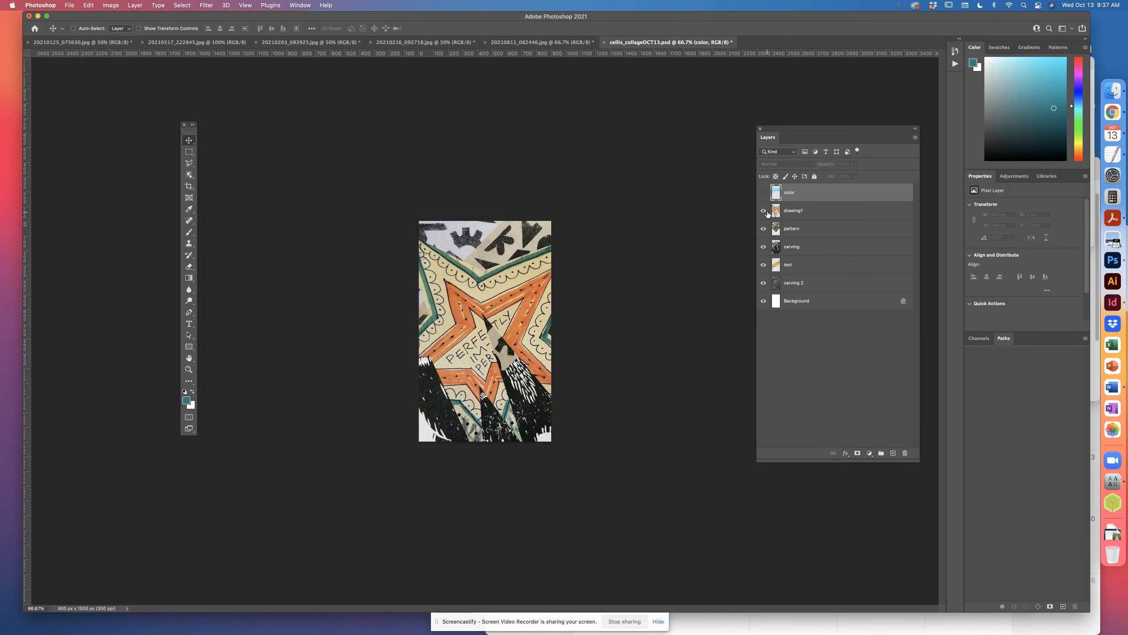
left_click(763, 211)
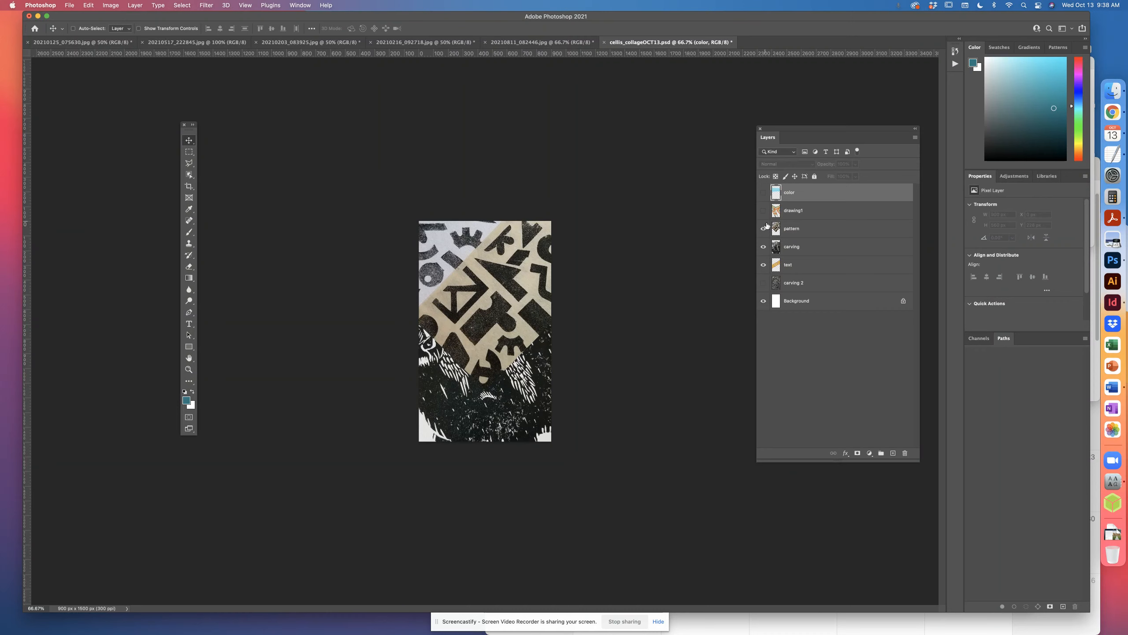
left_click(786, 250)
left_click_drag(793, 245, 797, 271)
left_click(794, 250)
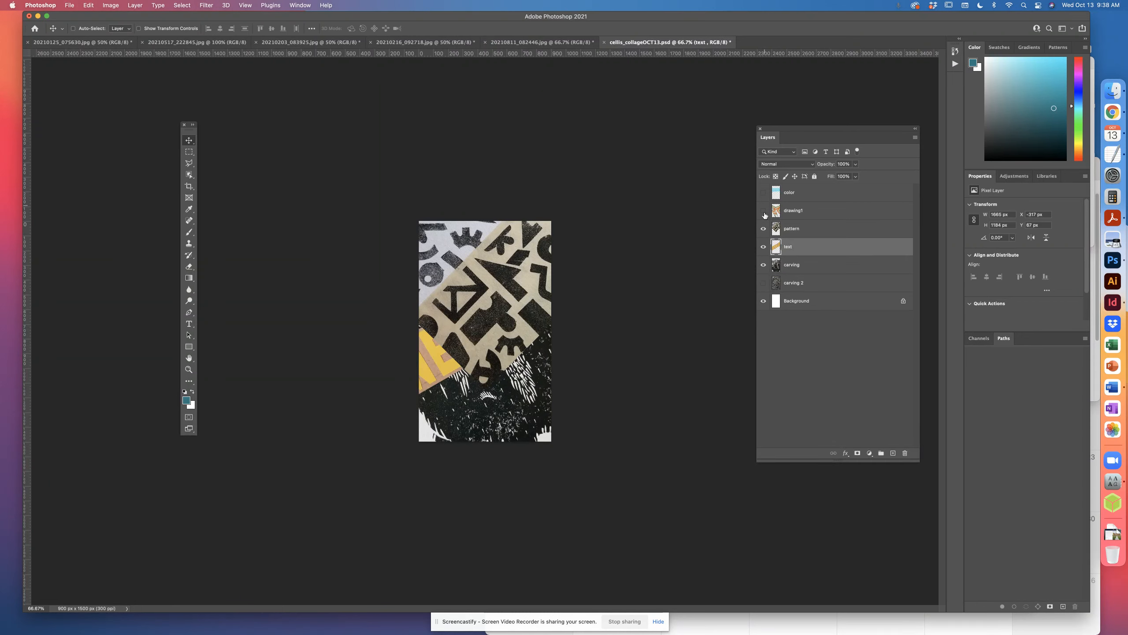
left_click(763, 246)
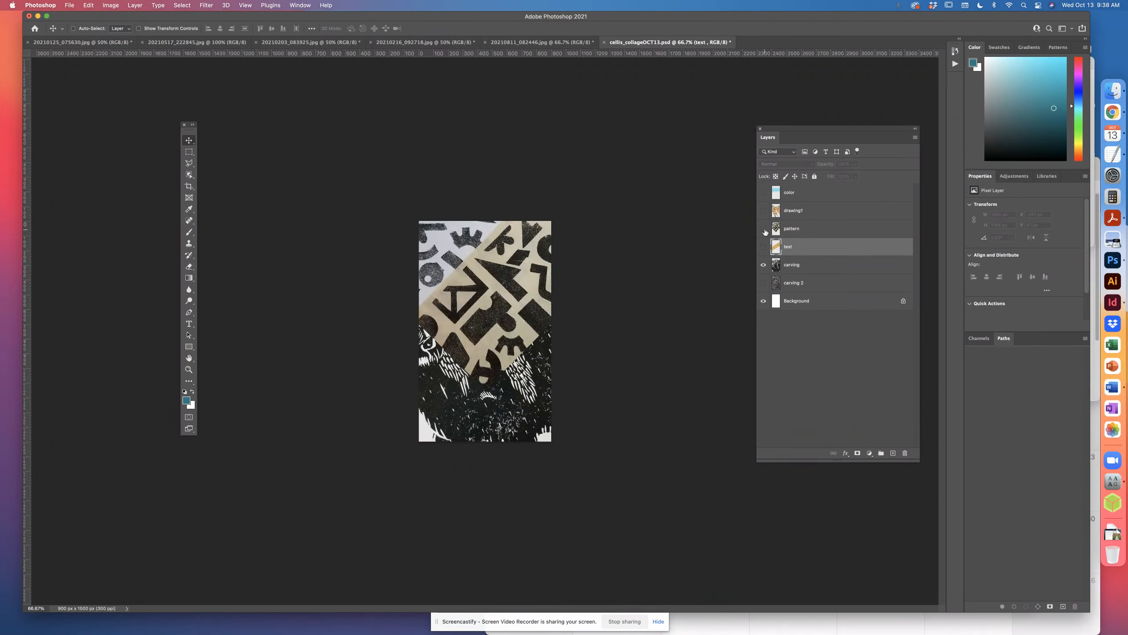
left_click(763, 229)
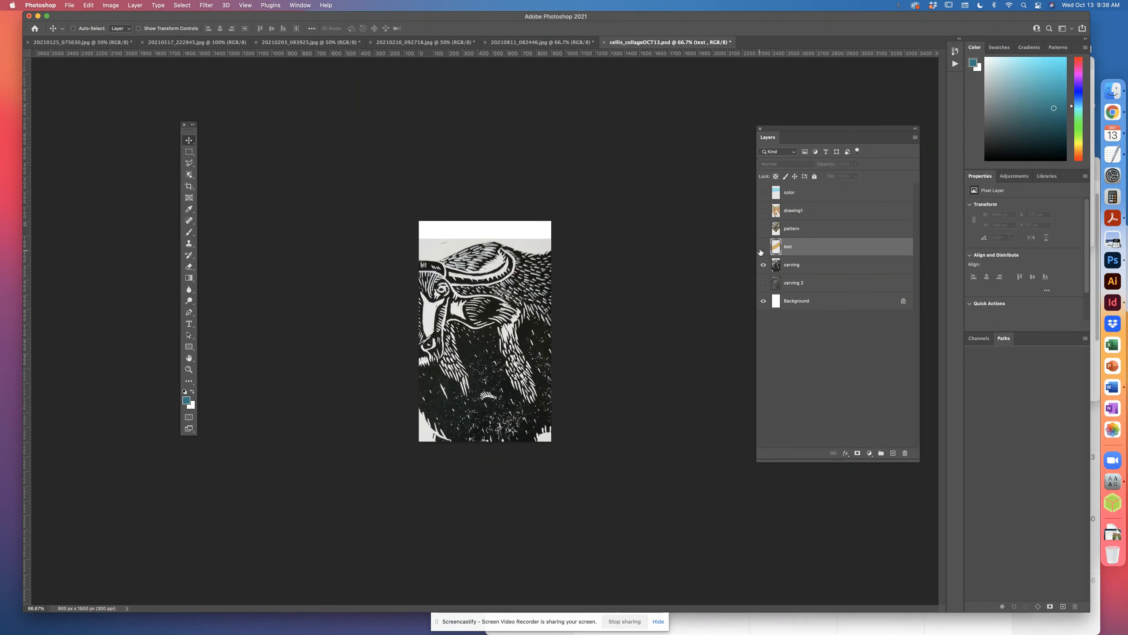
Step: Examine the blending modes available for the carving layer, keeping it on Normal
left_click(819, 265)
left_click(775, 164)
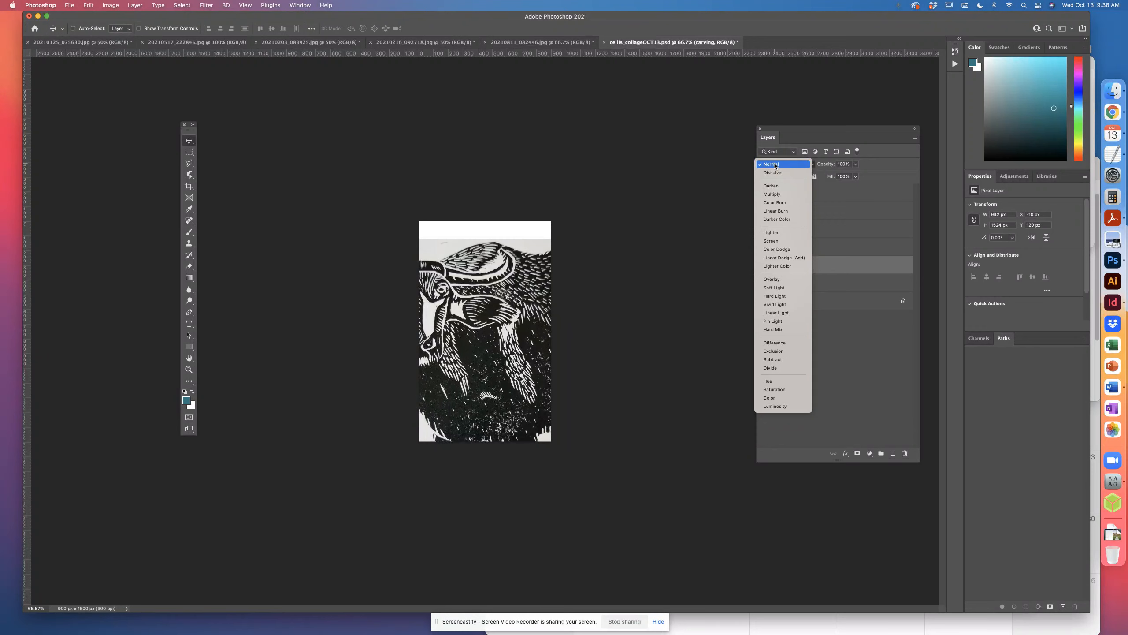
left_click(775, 164)
left_click(775, 164)
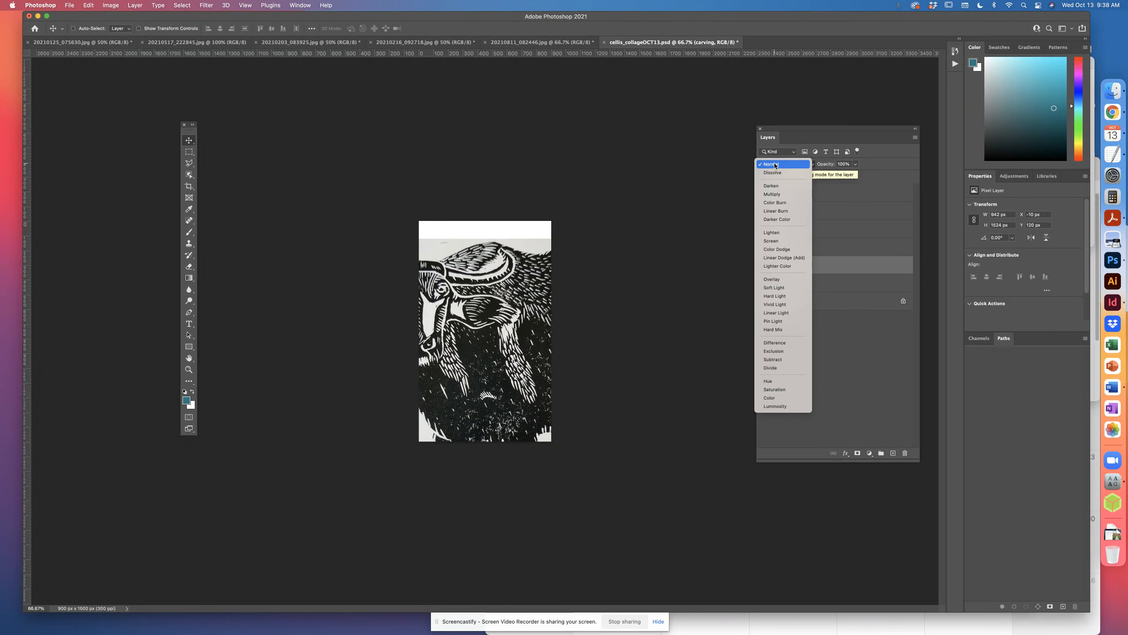
left_click(798, 165)
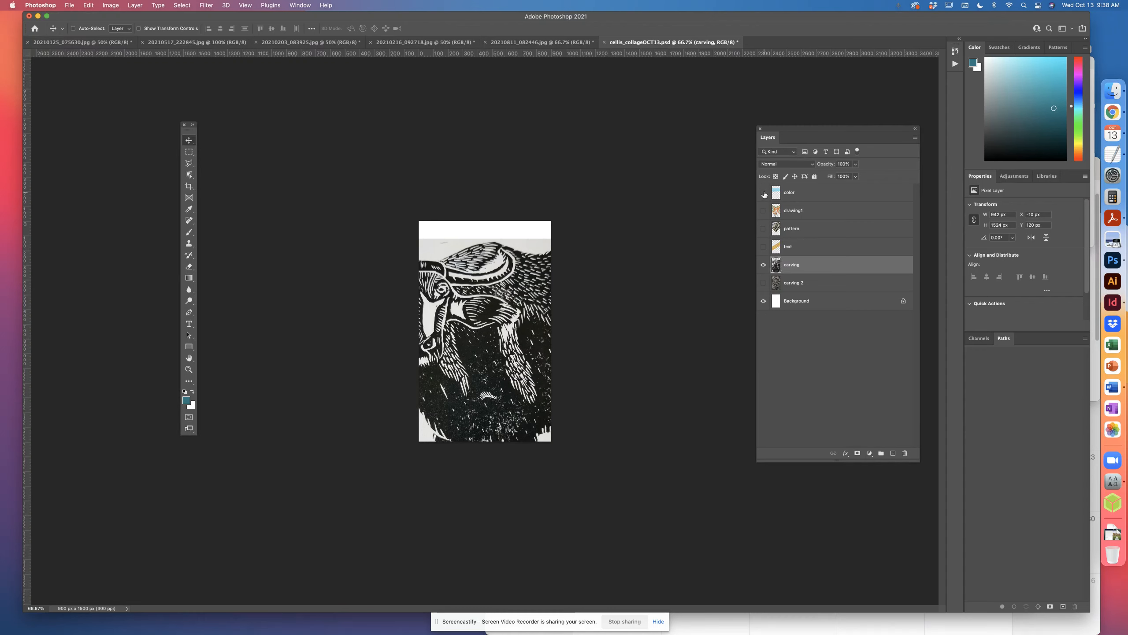
left_click(769, 166)
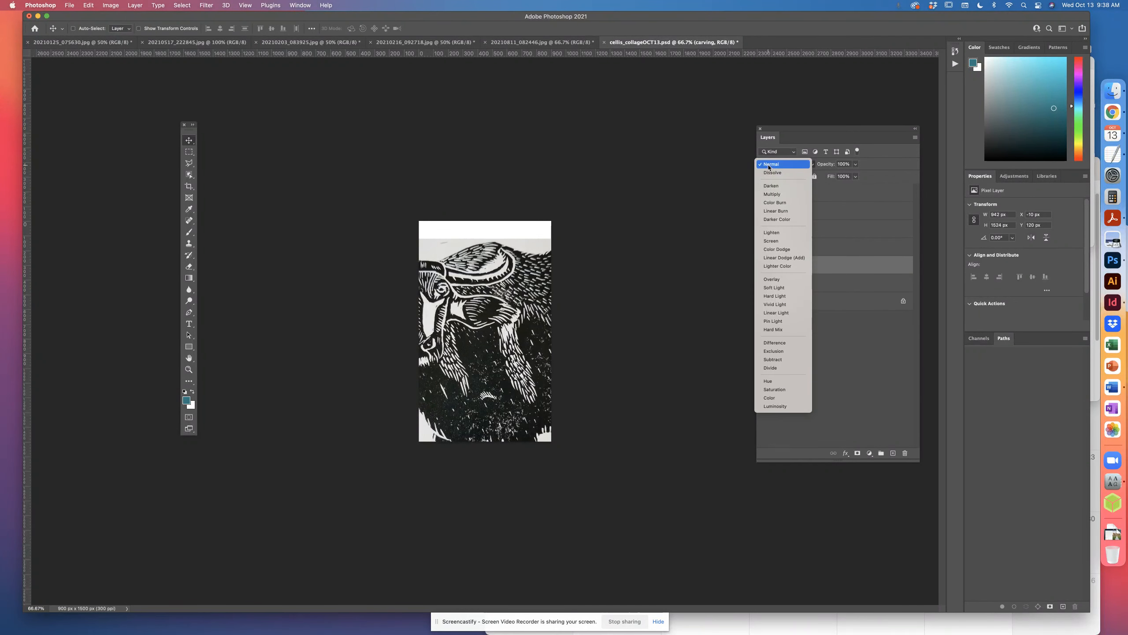
left_click(771, 163)
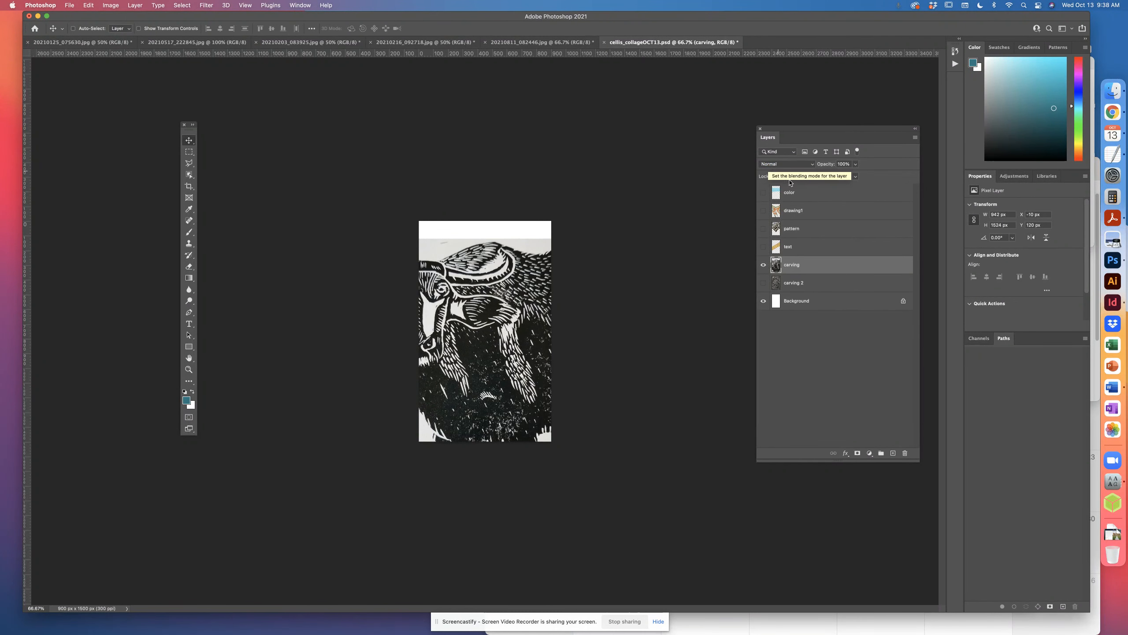
Step: Show the text layer and set its blending mode to Color Dodge
left_click(814, 247)
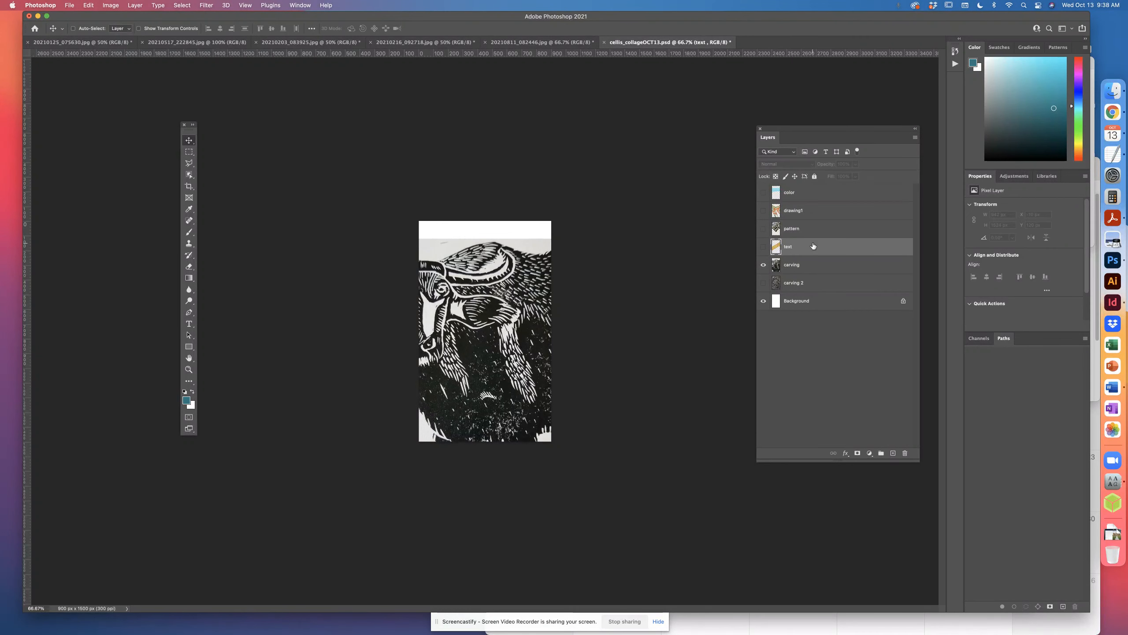
left_click(764, 247)
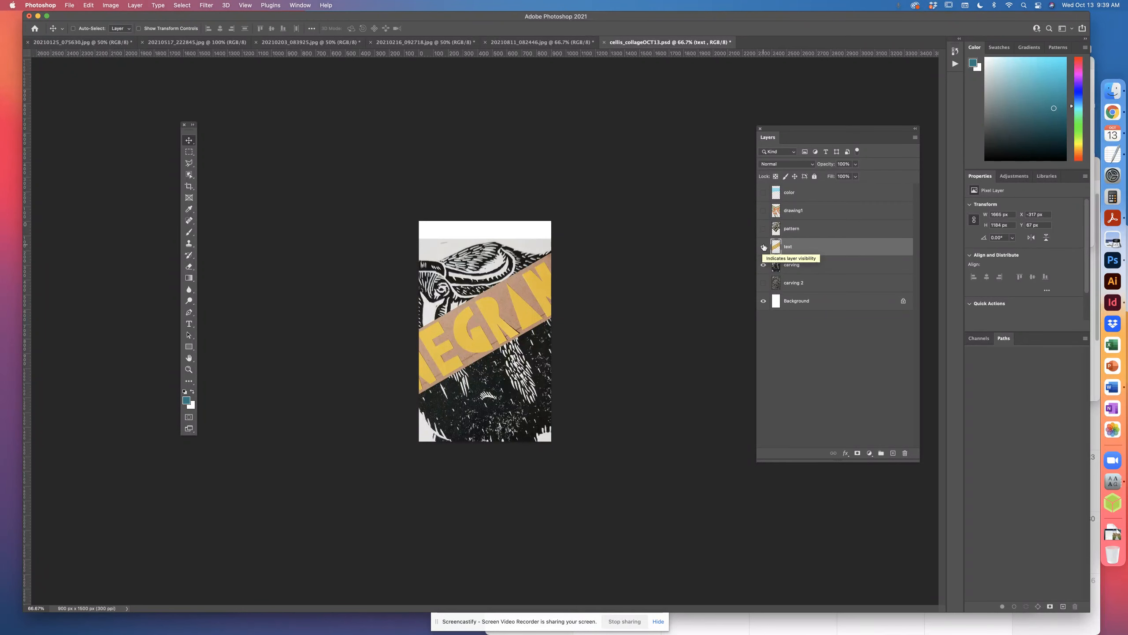
left_click(799, 165)
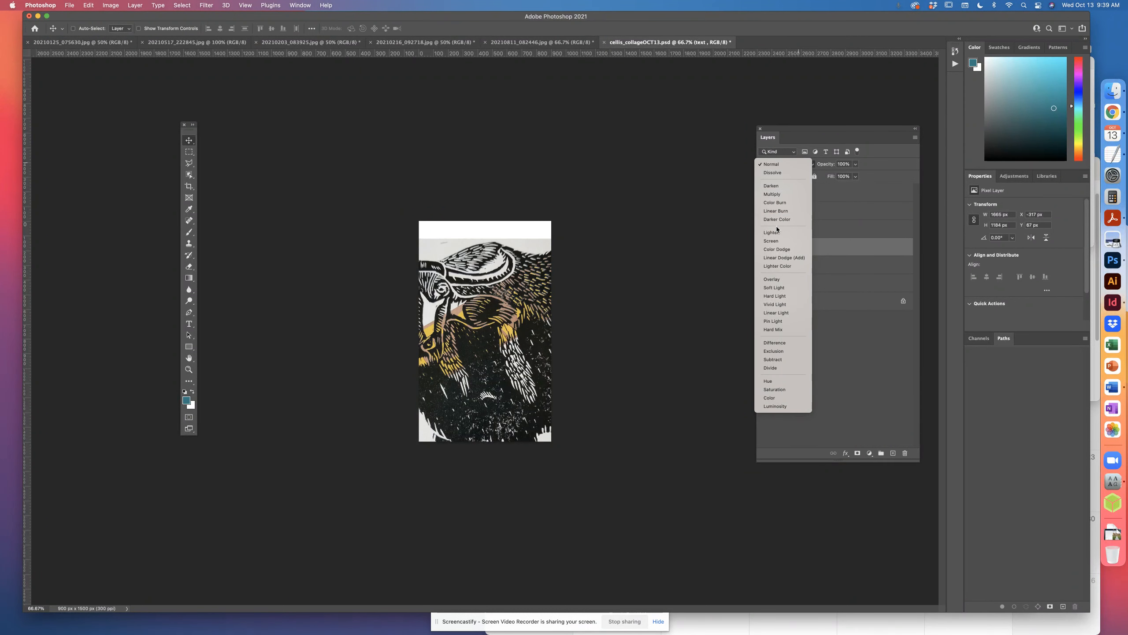
left_click(783, 249)
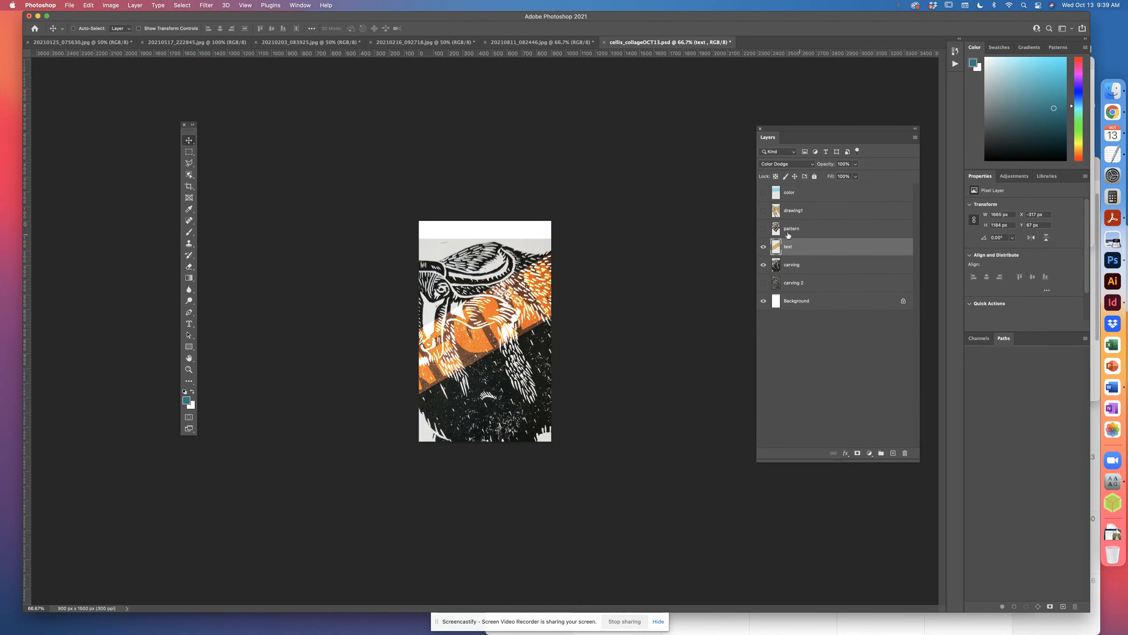
Step: Show the pattern layer and set its blending mode to Divide
left_click(764, 229)
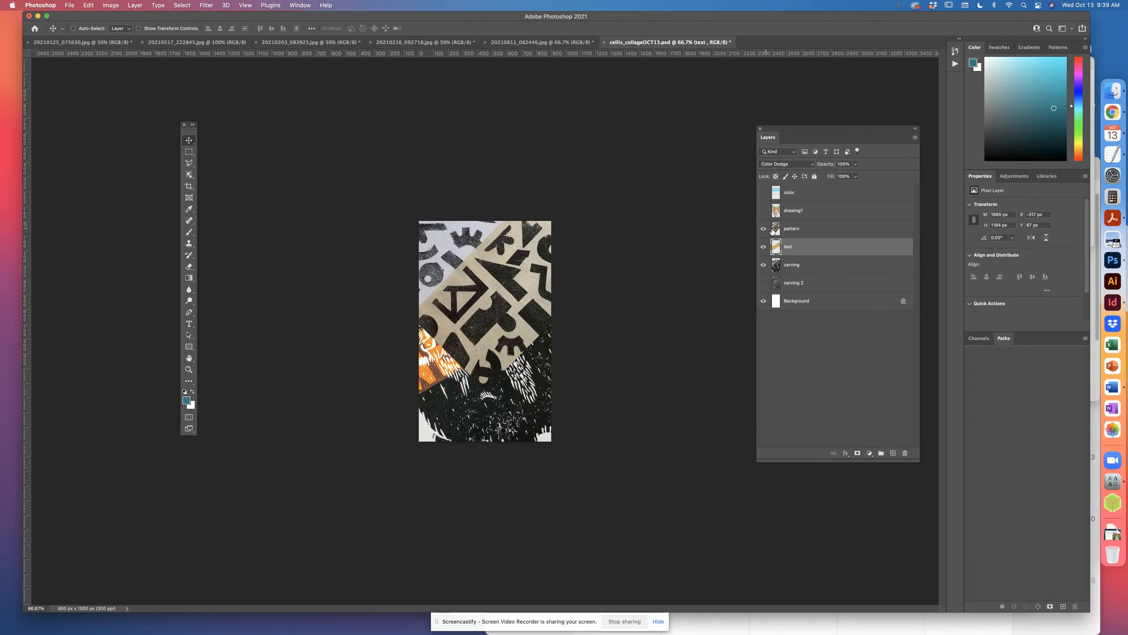
left_click(814, 229)
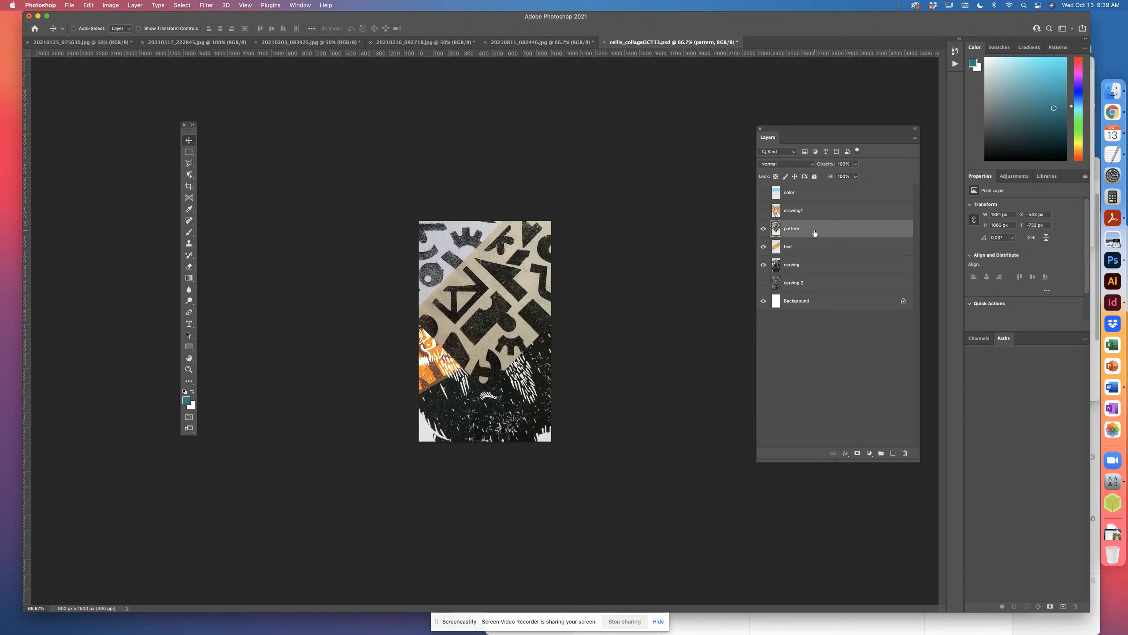
left_click(787, 164)
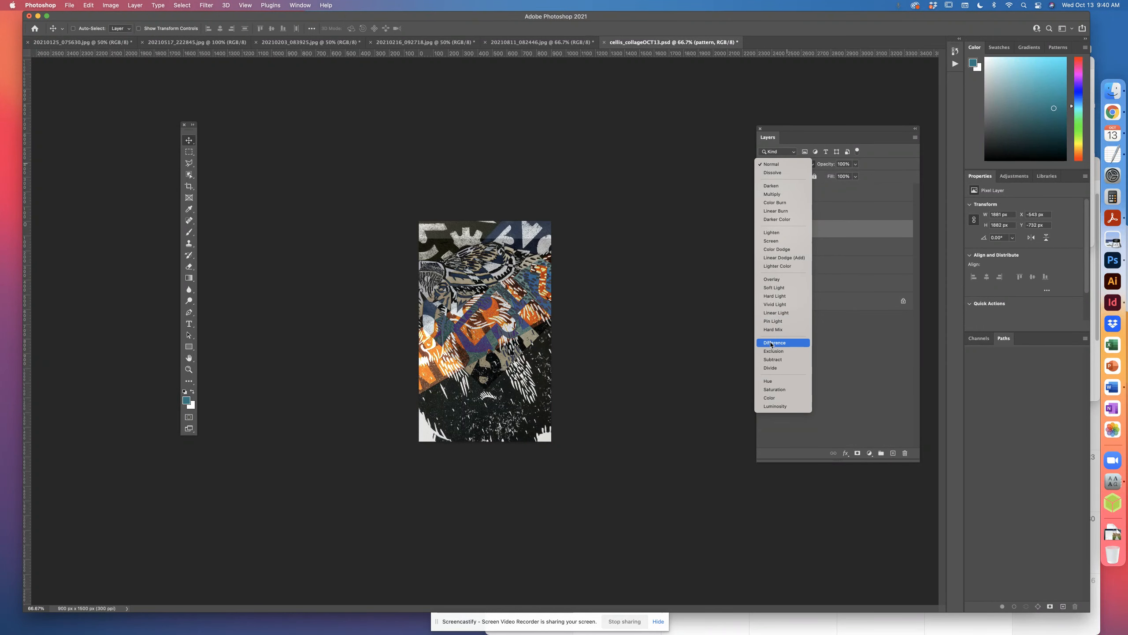
left_click(769, 371)
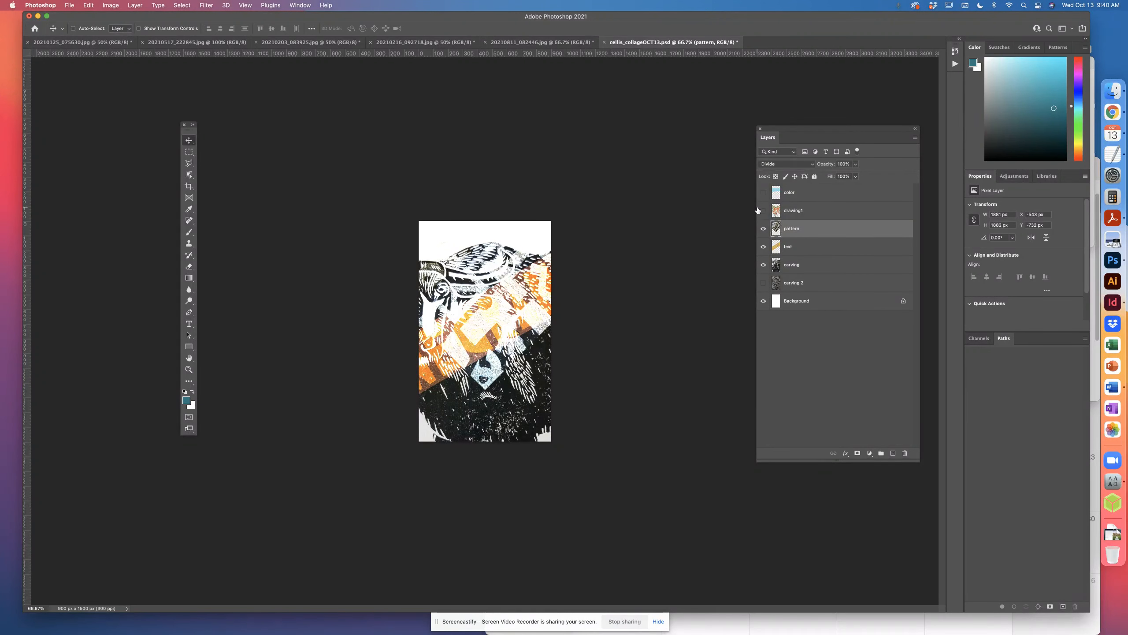
Step: Move the color layer directly below drawing1 and make it visible, keeping the drawing1 layer hidden
left_click(782, 210)
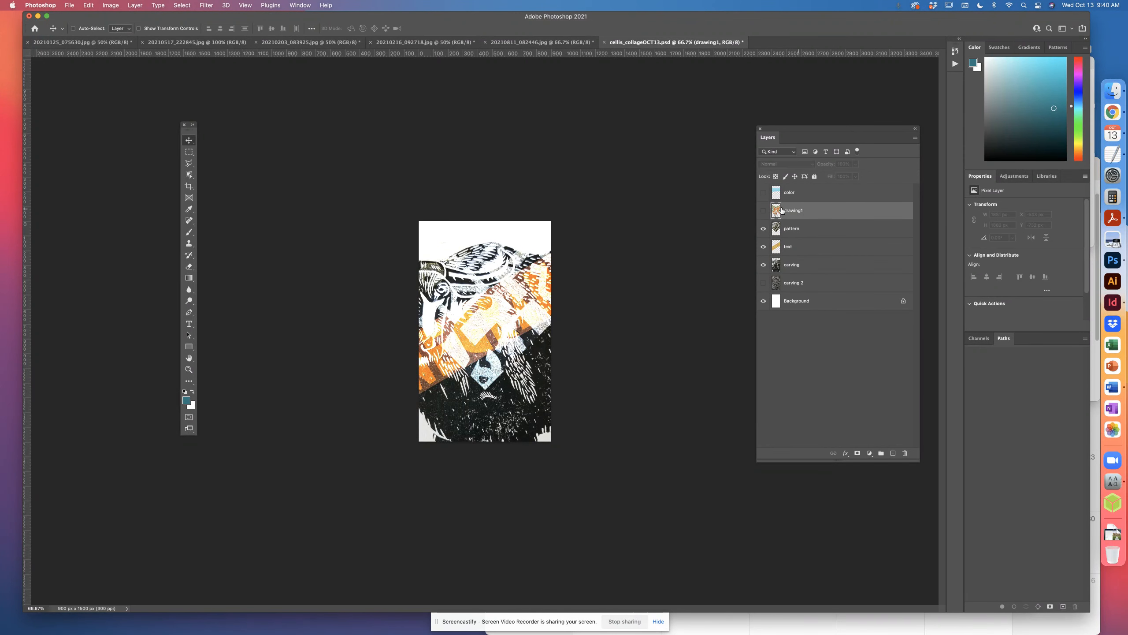
left_click(763, 211)
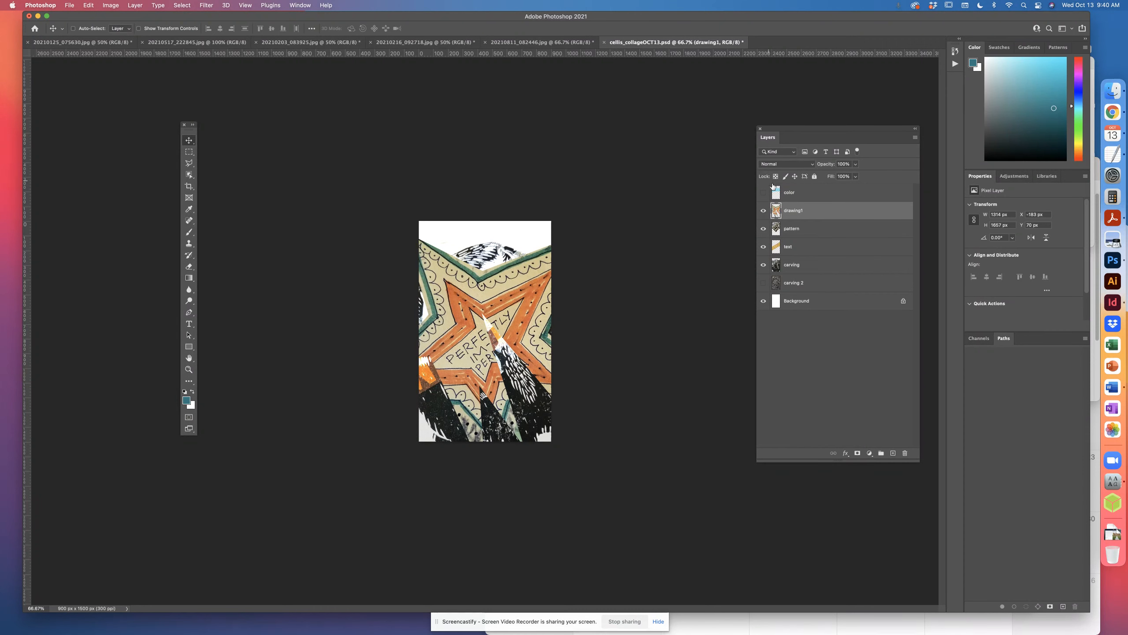
left_click(763, 211)
left_click_drag(800, 195, 793, 218)
left_click(763, 211)
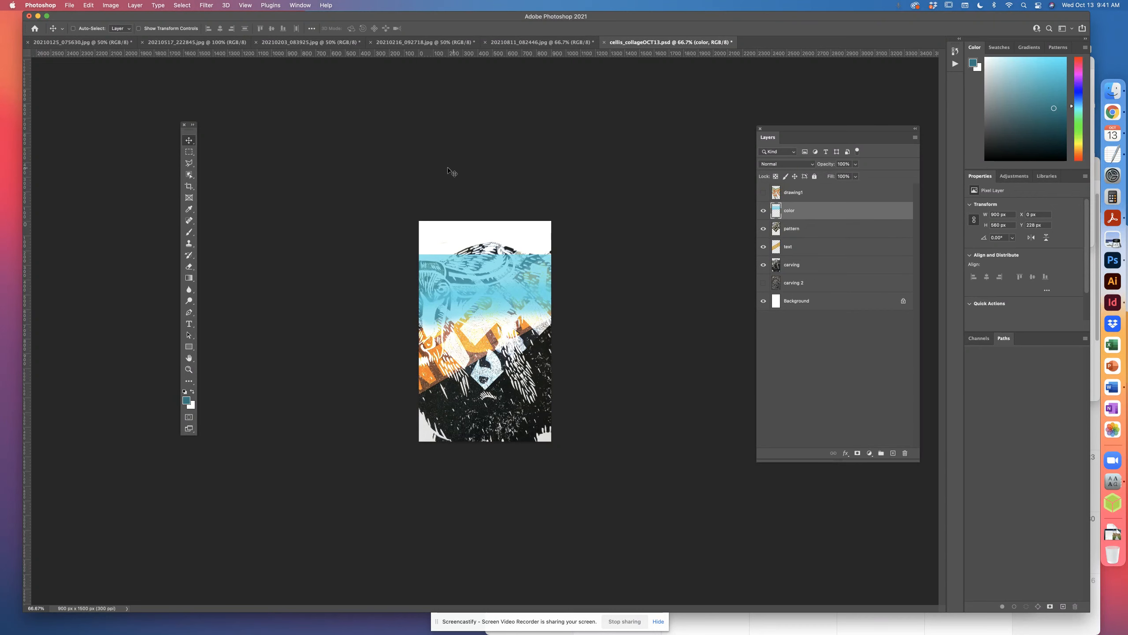
Step: Free Transform the color layer to about 134% and move it up so it covers the top of the collage
left_click(80, 5)
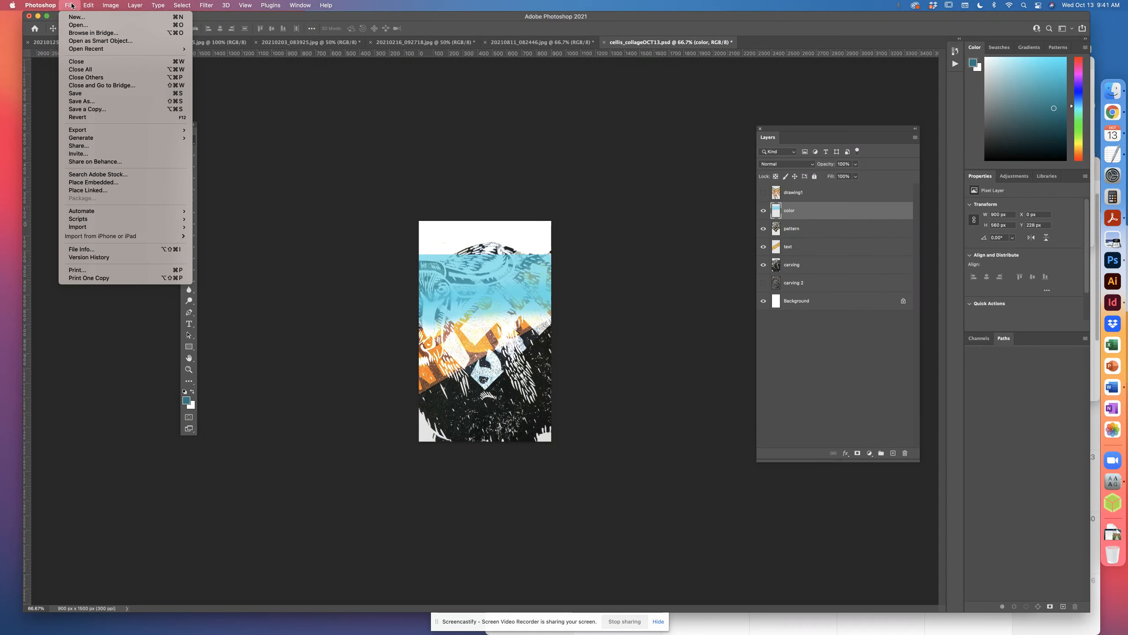
mouse_move(92, 6)
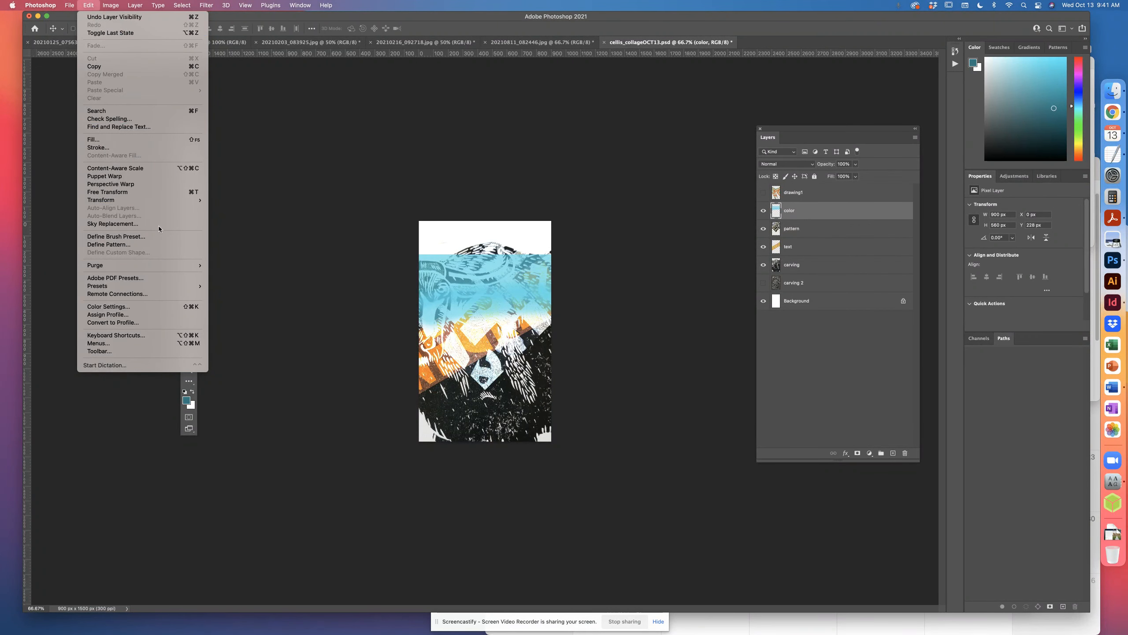
left_click(156, 192)
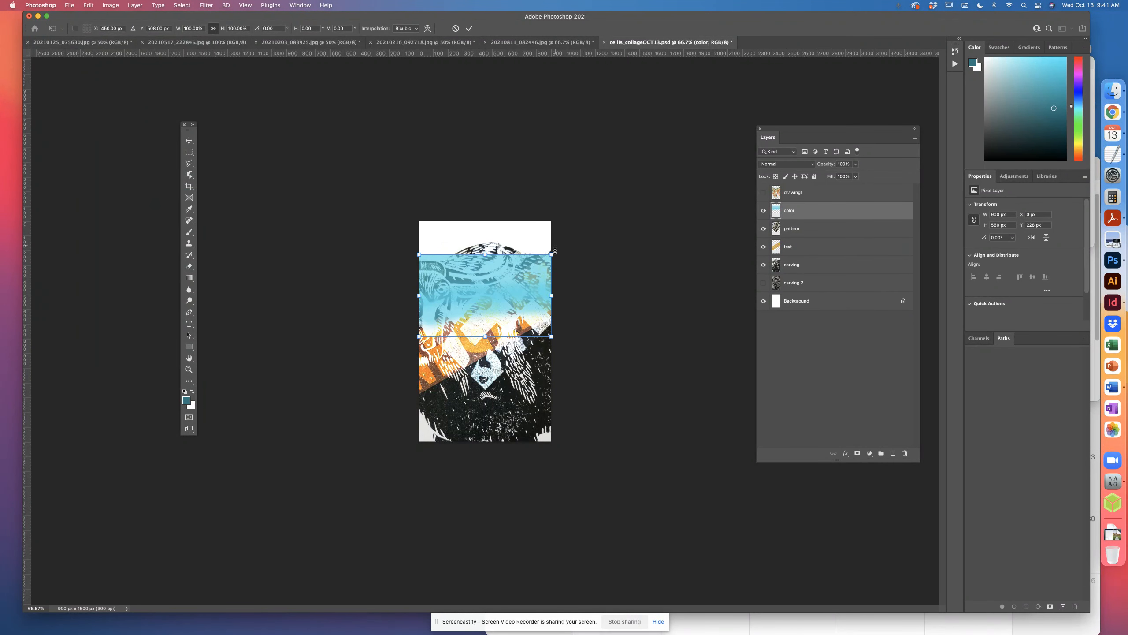
left_click_drag(553, 253, 598, 222)
mouse_move(534, 259)
left_mouse_down()
mouse_move(526, 226)
mouse_move(520, 249)
left_mouse_up()
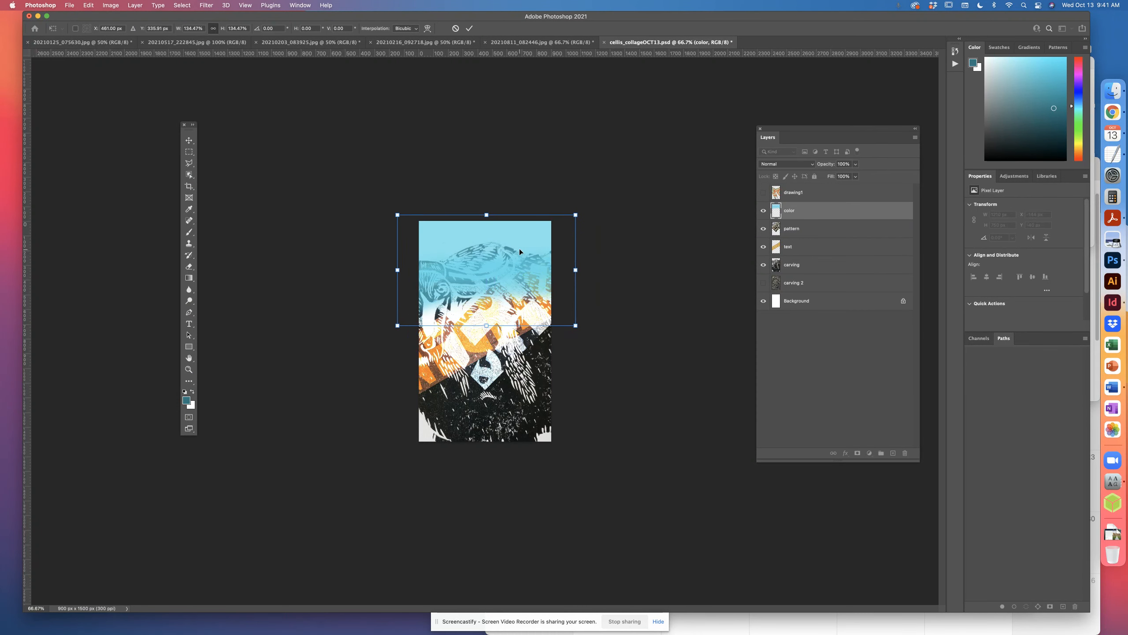
key("Return")
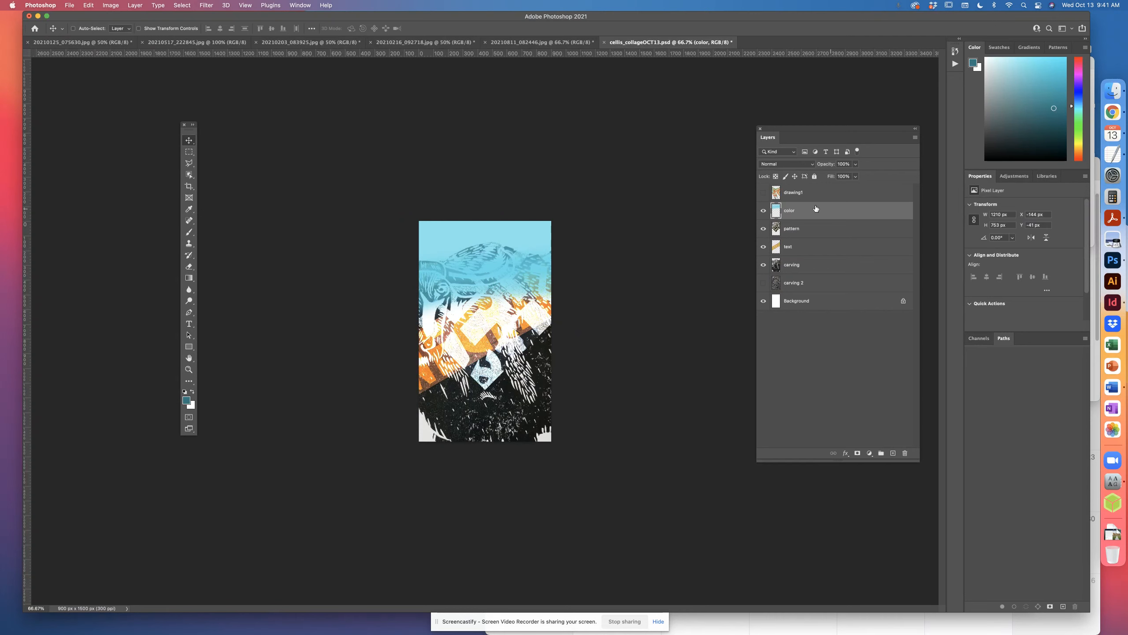
Step: Set the color layer's blending mode to Lighten
left_click(772, 164)
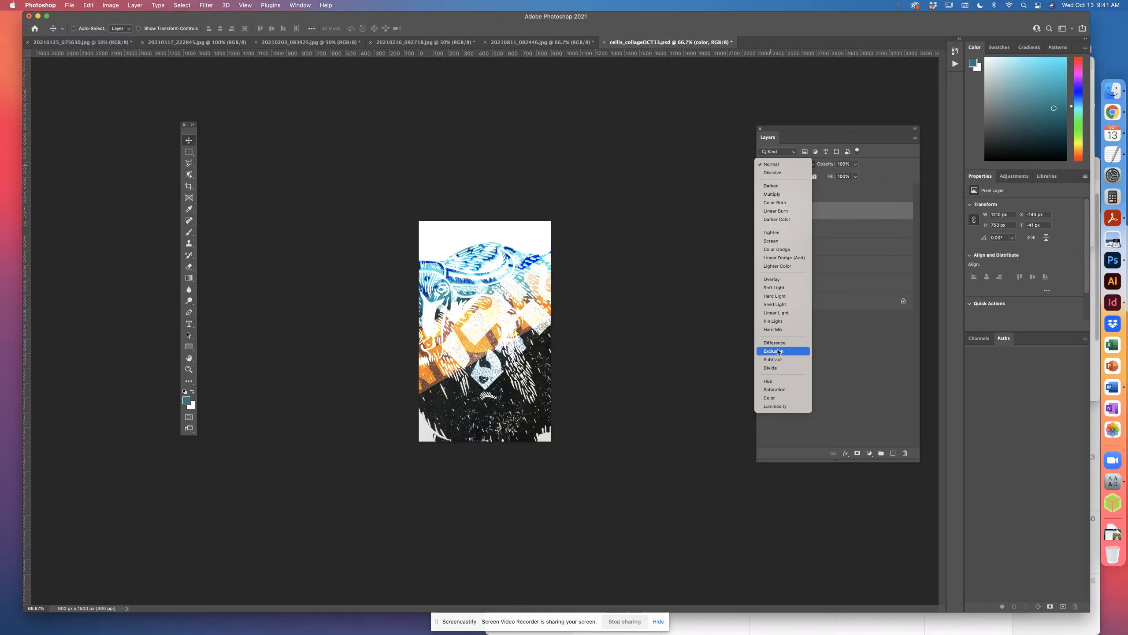
left_click(781, 236)
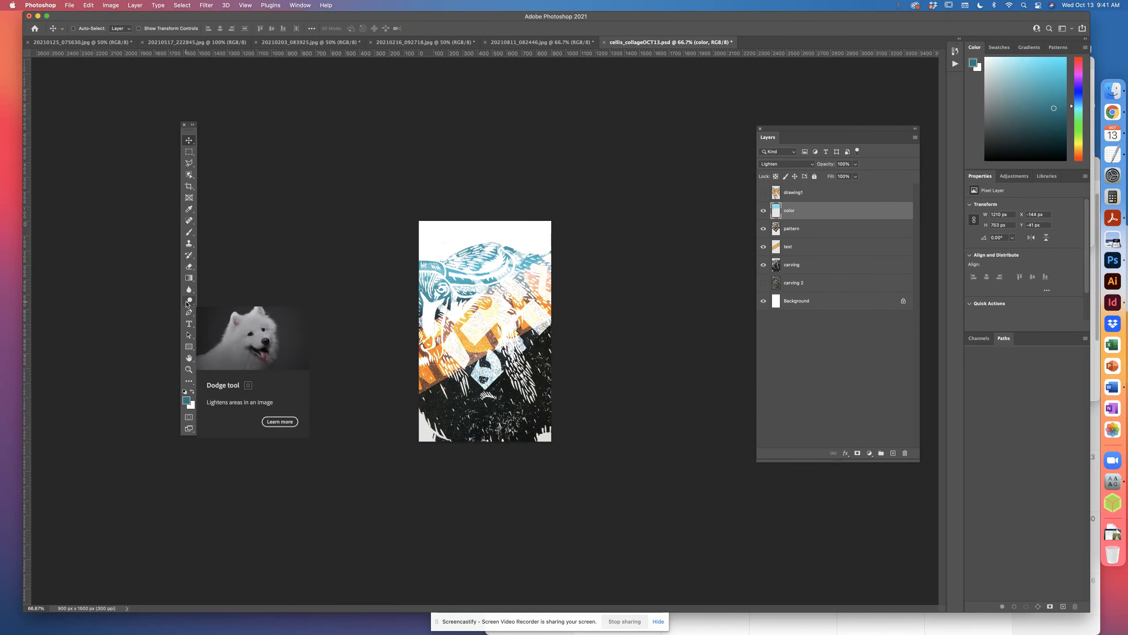
Step: Create a horizontal text box about 1353 by 761 px across the collage's upper half and replace its placeholder text with a short word
left_click(191, 325)
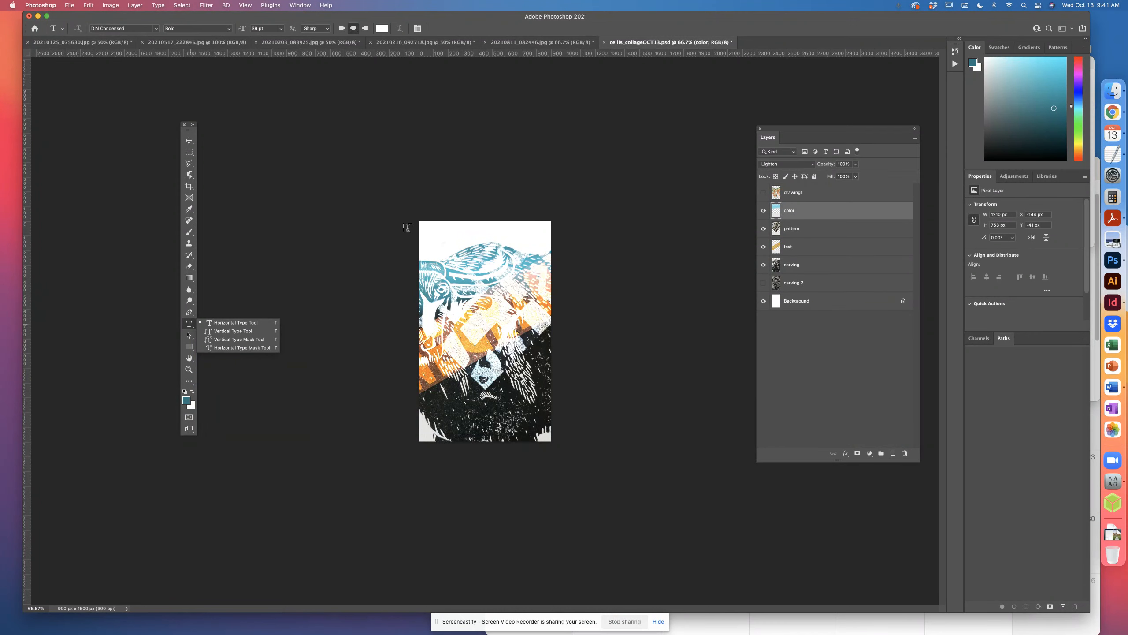
left_click_drag(407, 227, 613, 321)
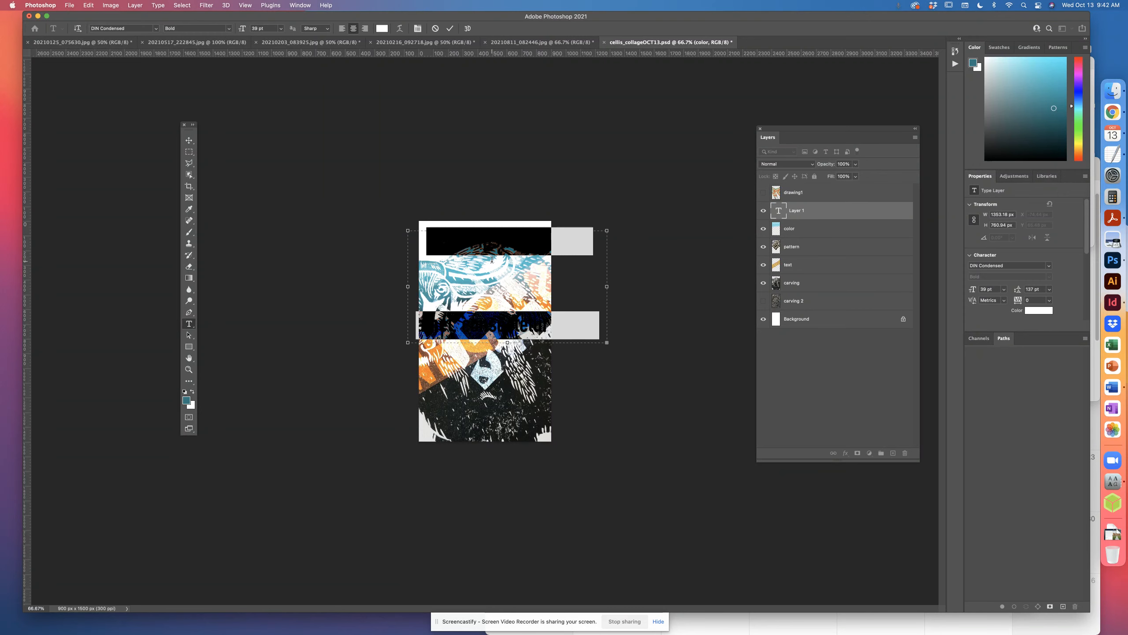
key("BackSpace")
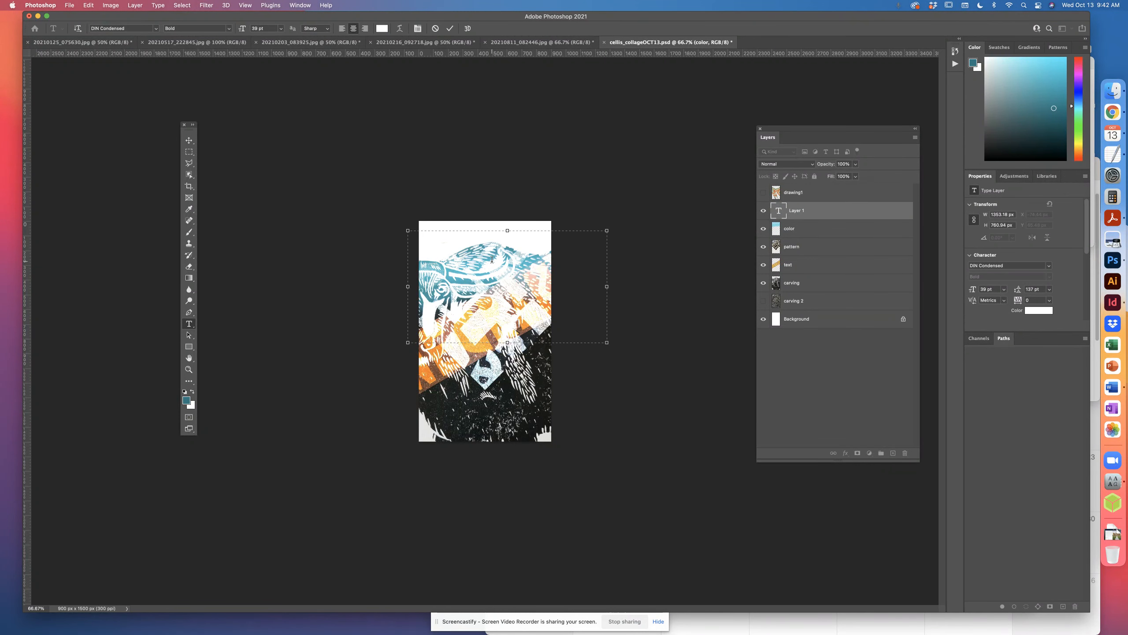
type("is")
key("super+a")
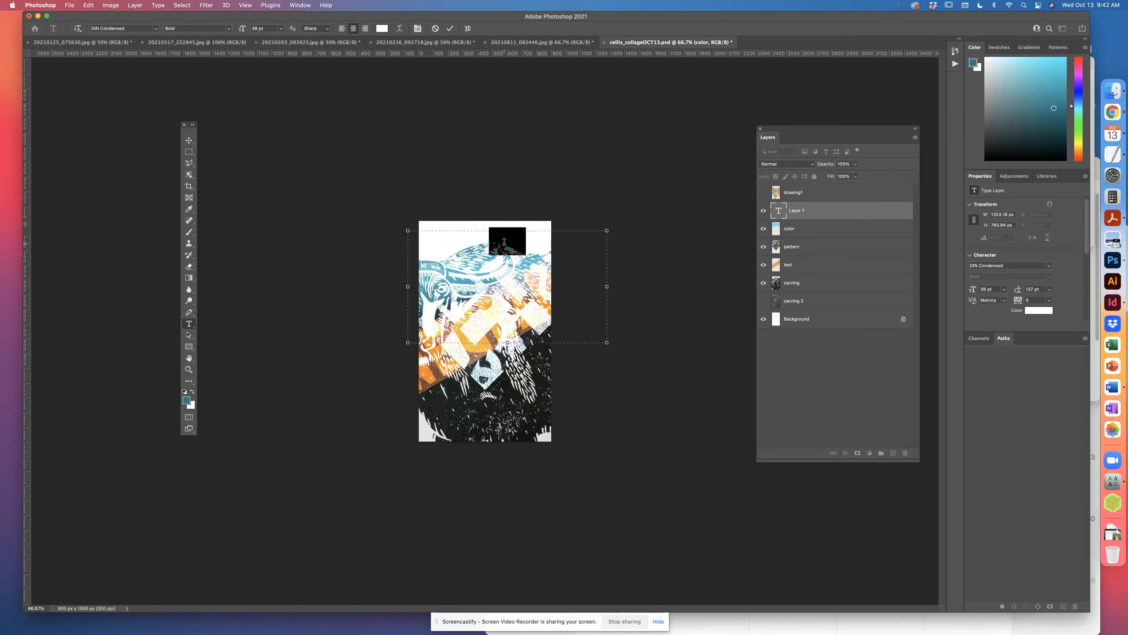
Step: Set the color of the Hello text to a dark reddish brown
left_click(383, 29)
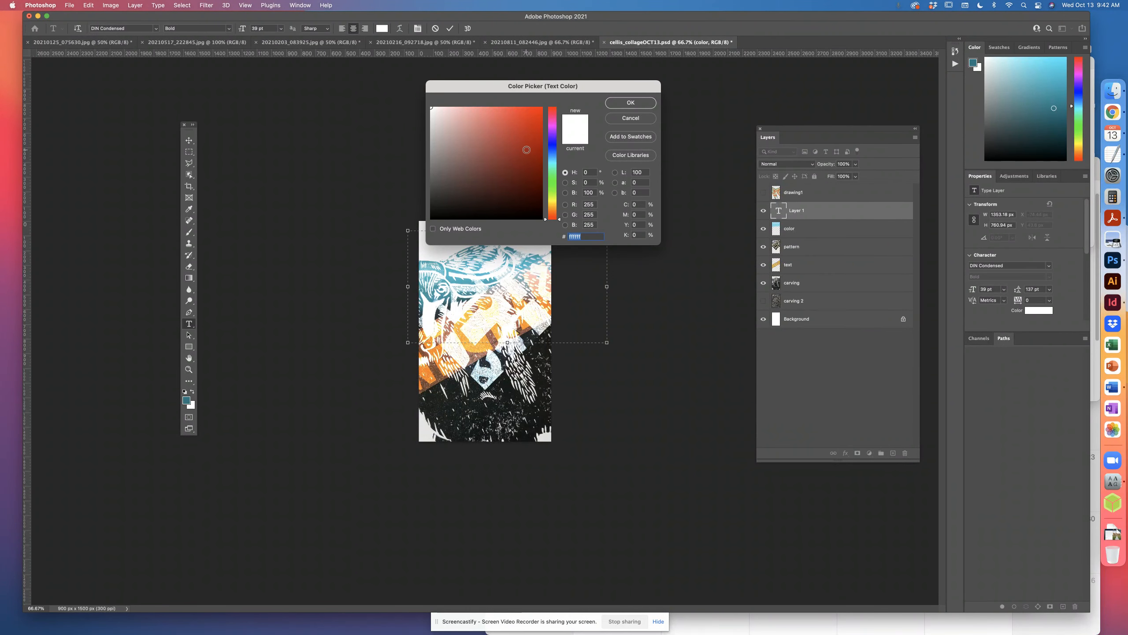
left_click(527, 194)
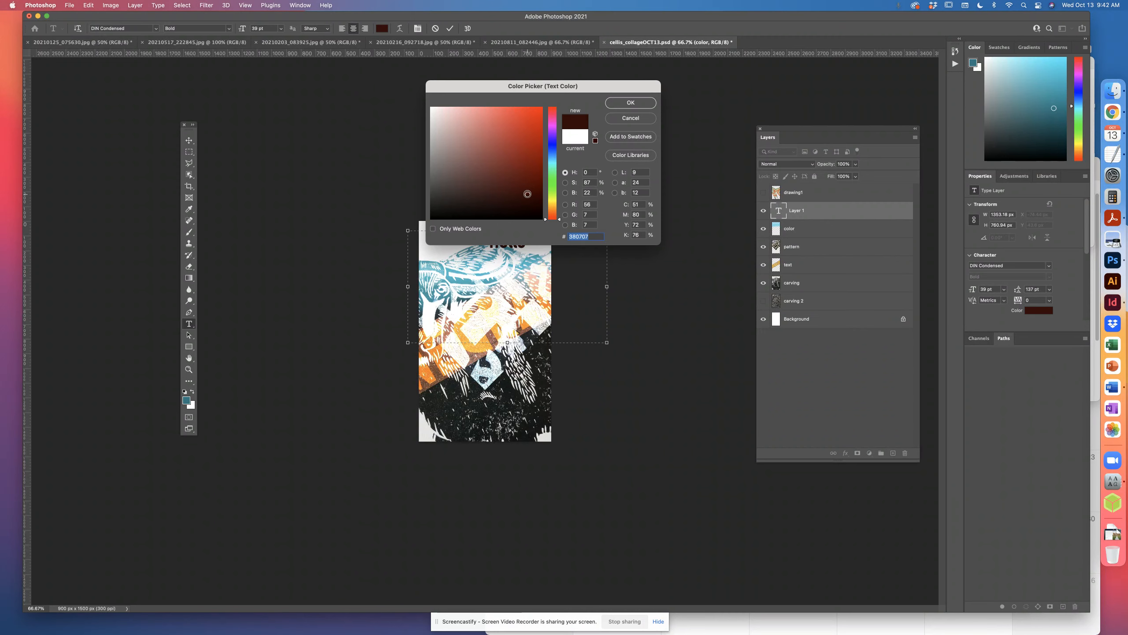
left_click(529, 186)
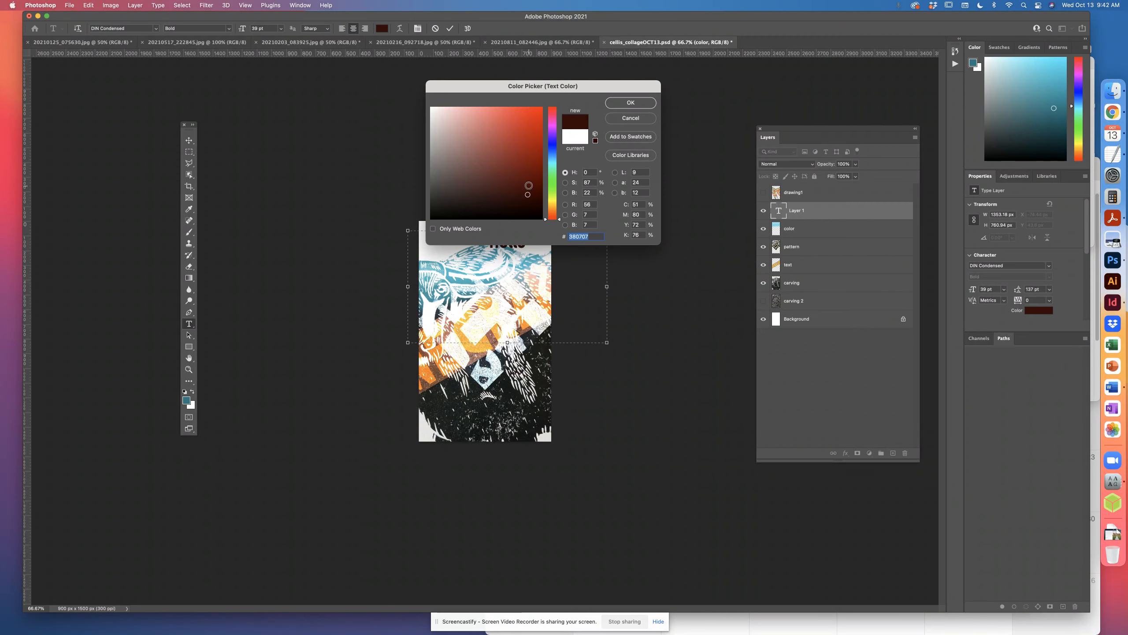
left_click(615, 104)
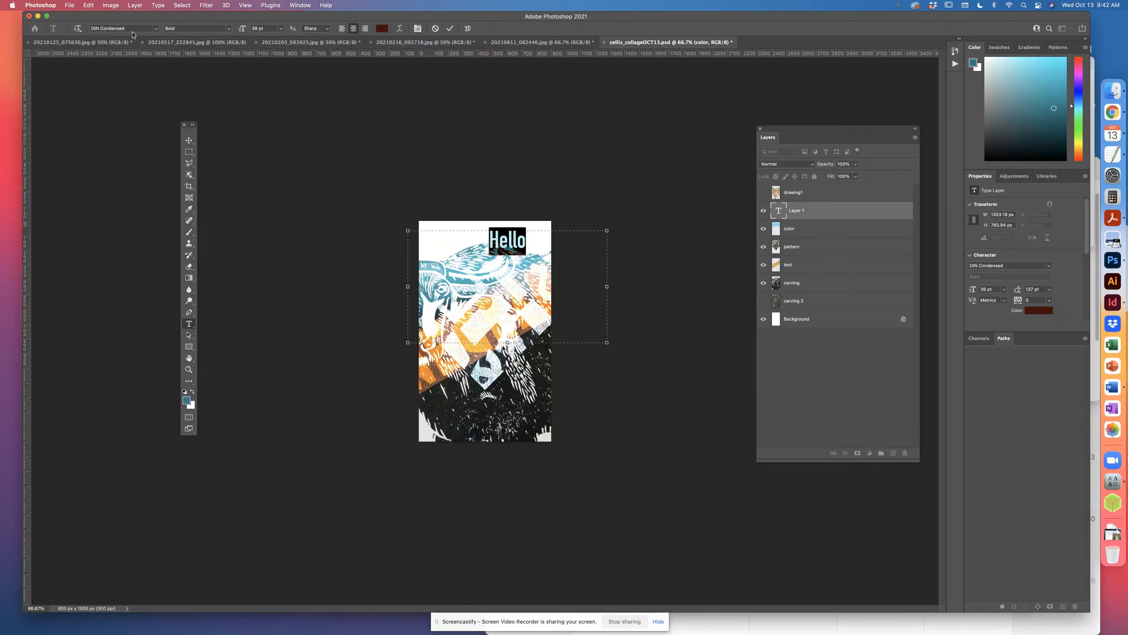
Step: Change the Hello text's font to Blenny Black and increase its size to 64 pt
left_click(156, 28)
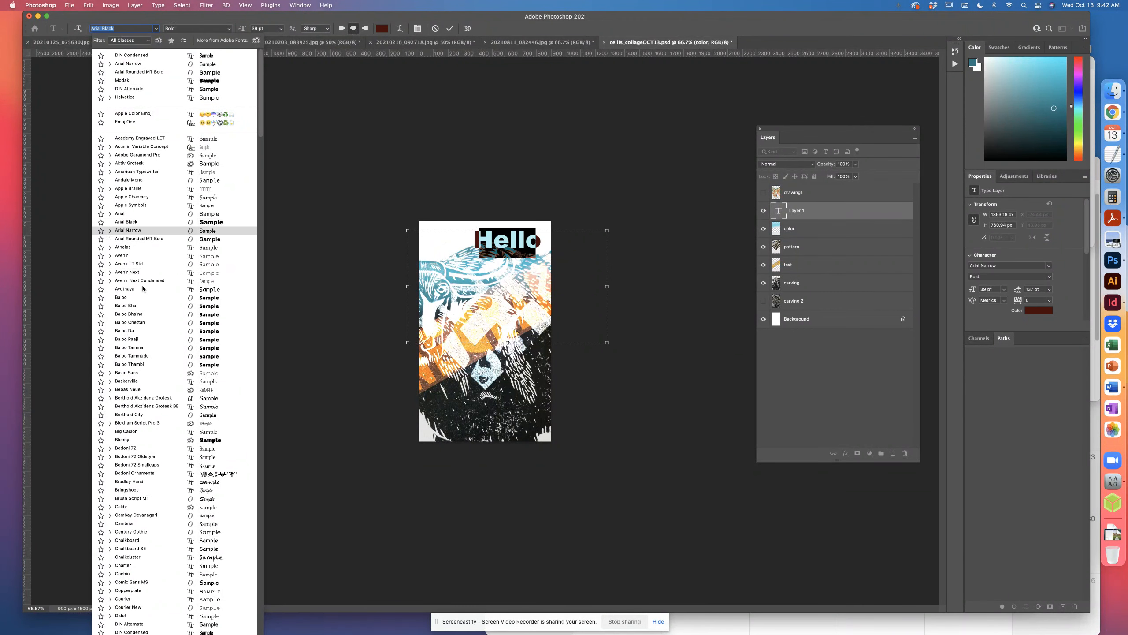
left_click(155, 439)
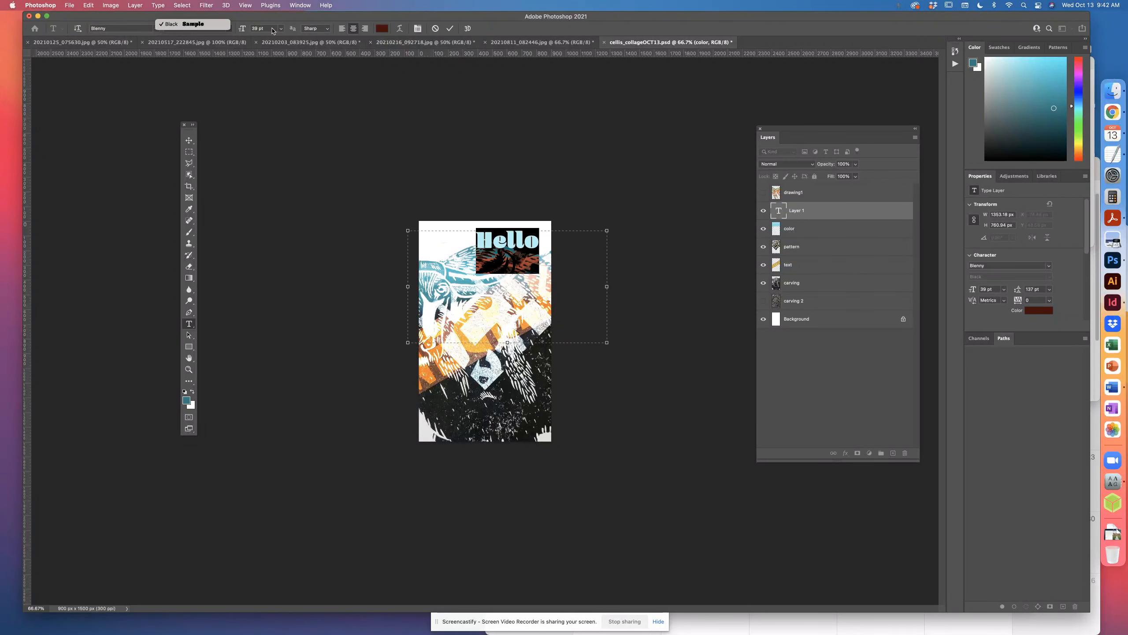
left_click(272, 30)
key("Up")
key("Up")
key("Up")
key("Up")
key("Up")
key("Up")
key("Up")
key("Up")
key("Up")
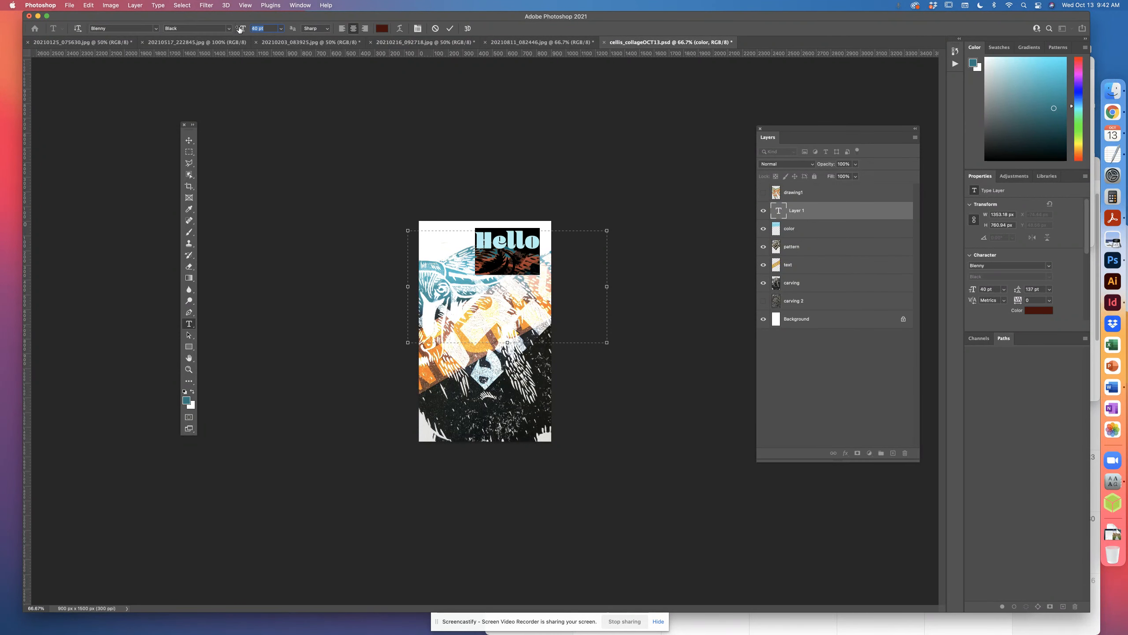
key("Up")
key("Up")
key("Up")
key("Up")
key("Up")
key("Up")
key("Up")
key("Up")
key("Up")
key("Up")
key("Up")
key("Up")
key("Up")
key("Up")
key("Up")
key("Up")
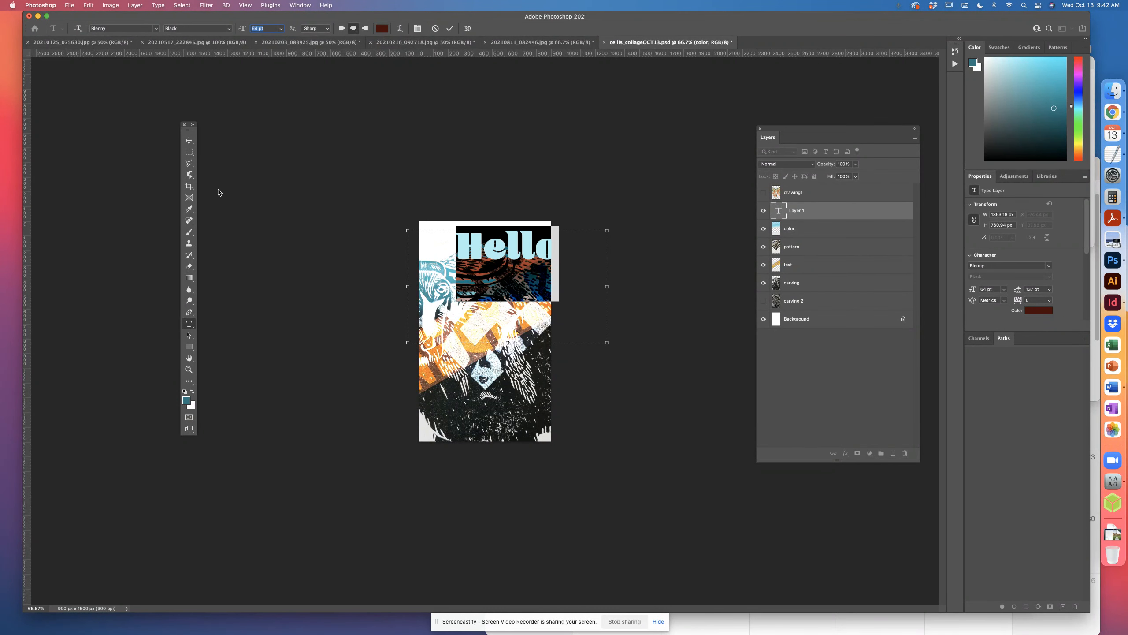
Step: Commit the Hello text and move it left and slightly up so the whole word fits inside the canvas
left_click(188, 163)
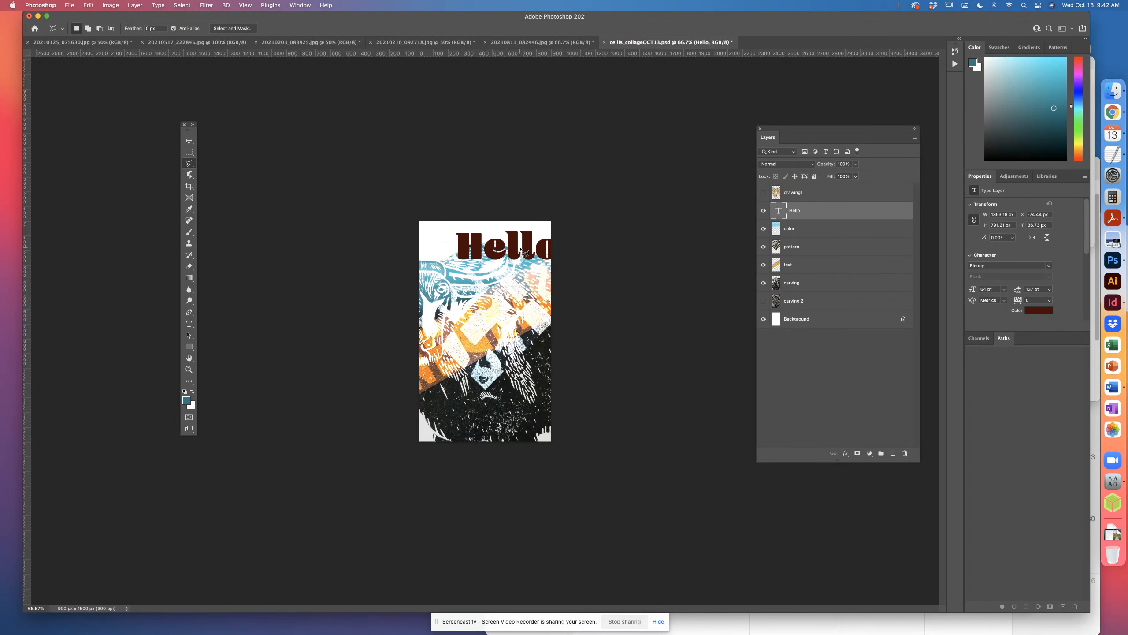
key("v")
mouse_move(520, 253)
left_mouse_down()
mouse_move(487, 248)
mouse_move(485, 260)
mouse_move(487, 251)
mouse_move(484, 395)
mouse_move(481, 244)
left_mouse_up()
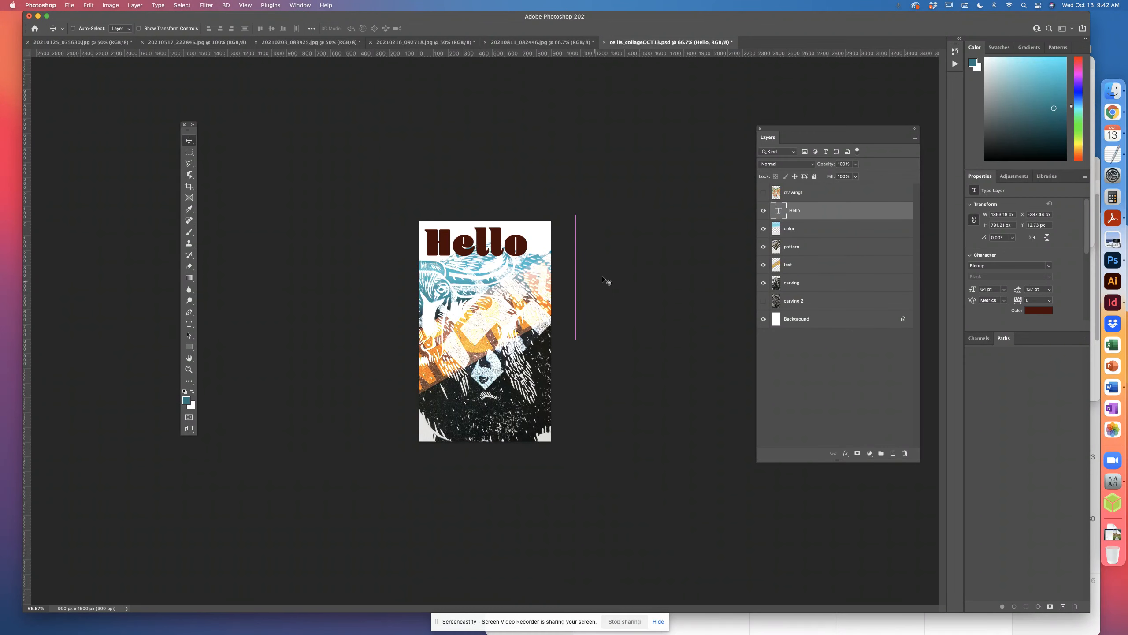
Step: Narrow the Hello text box from both sides to the canvas's full 900 px width
double_click(778, 212)
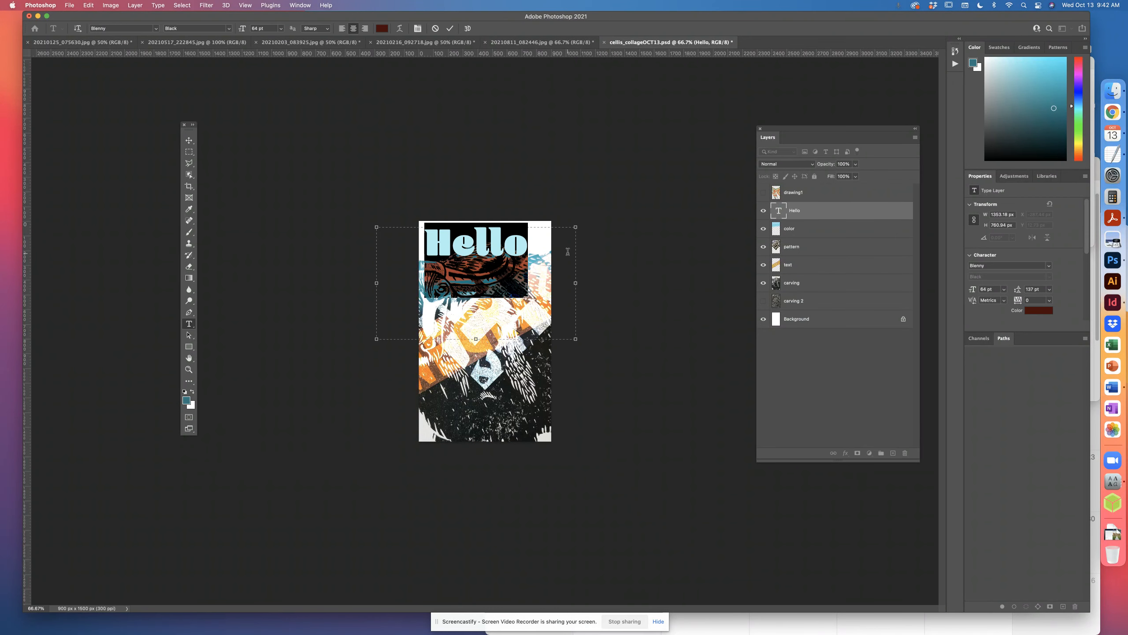
left_click_drag(577, 282, 551, 282)
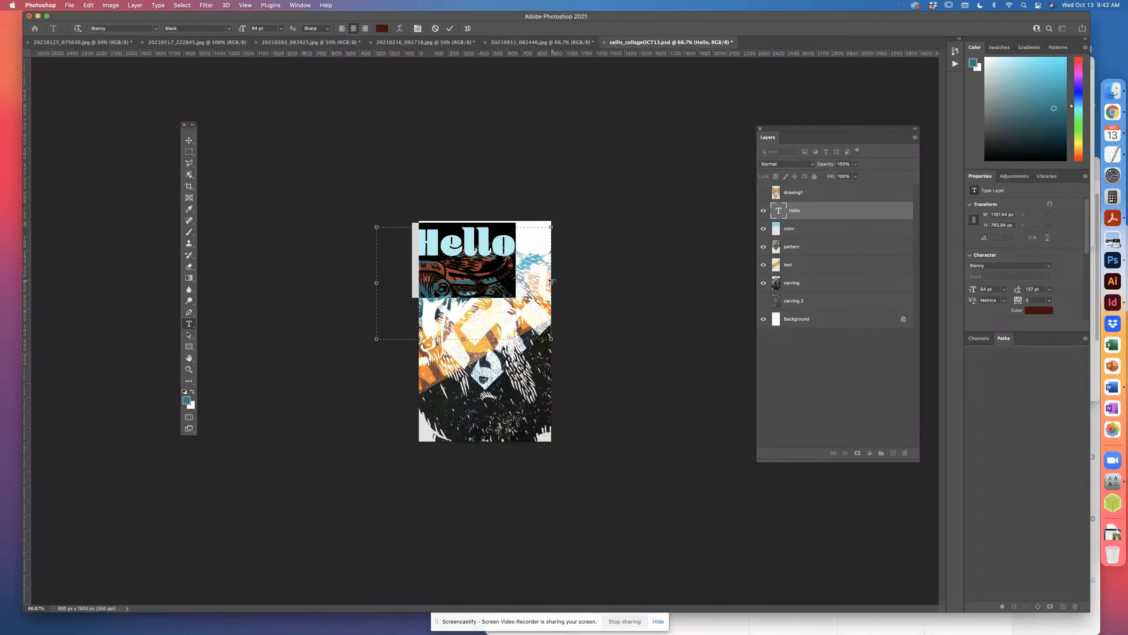
left_click_drag(373, 282, 419, 283)
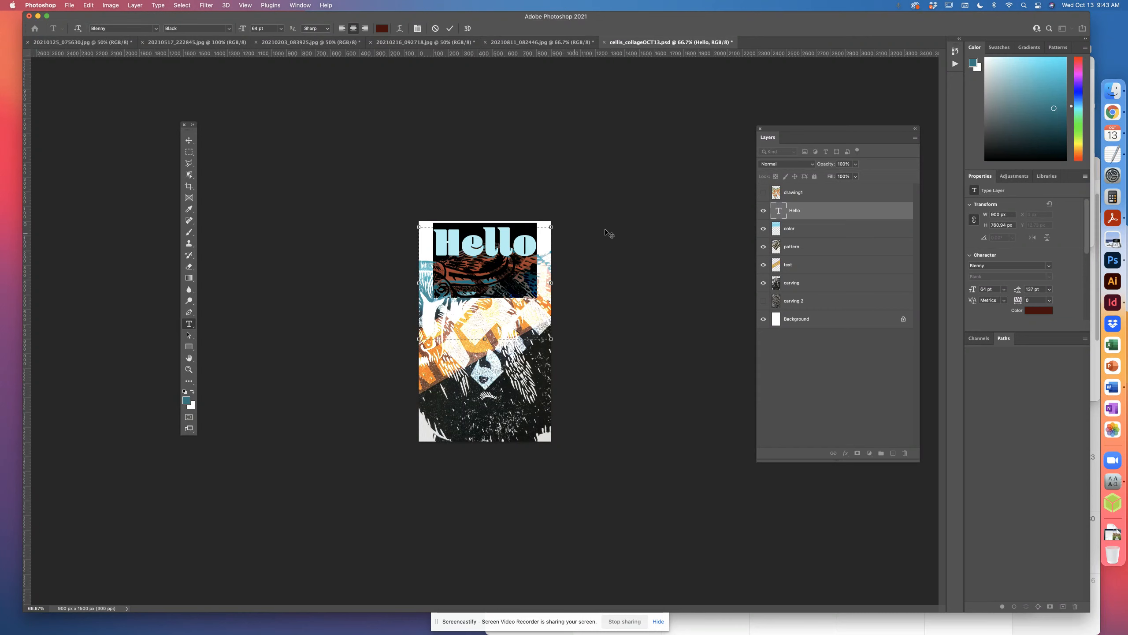
left_click(833, 217)
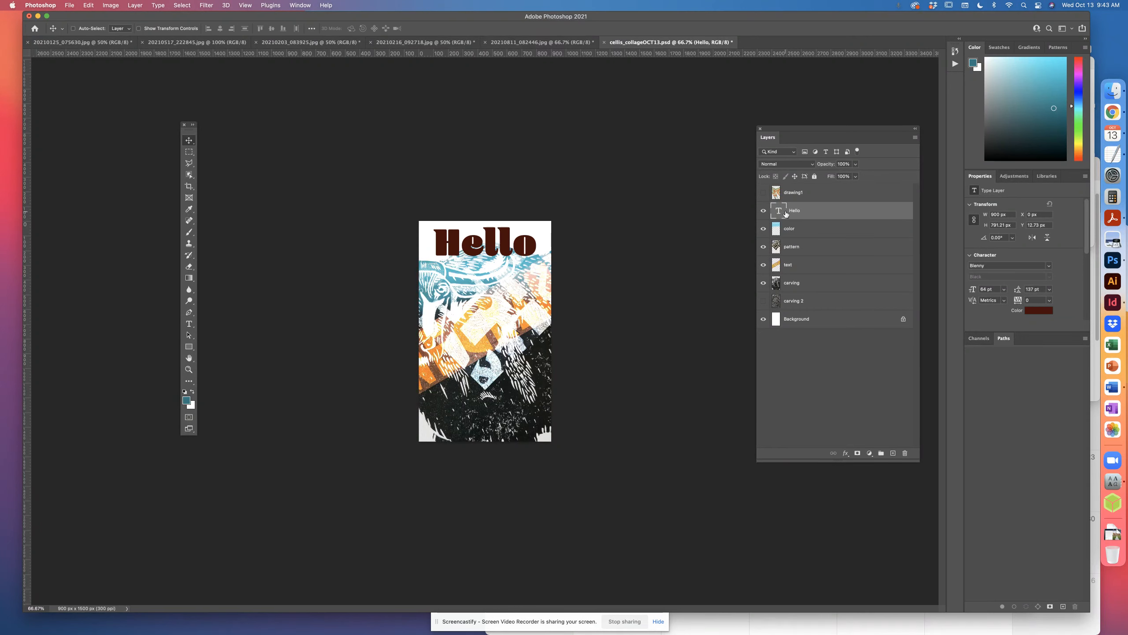
Step: Free Transform the Hello text, rotating it about -20° and enlarging it to about 204%
key("super+t")
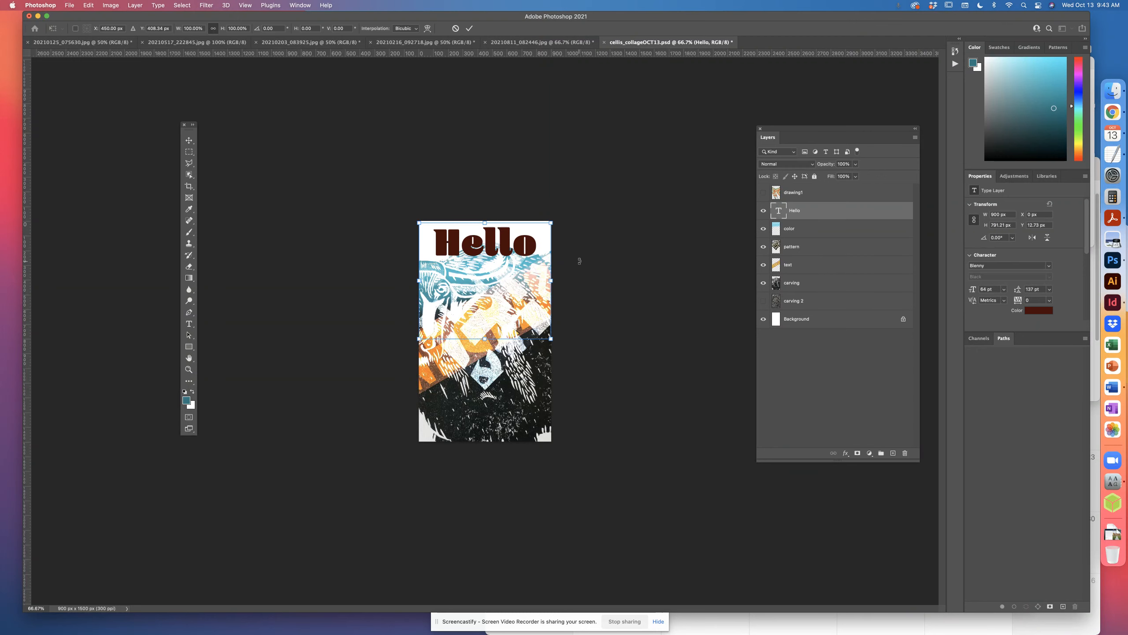
key("Return")
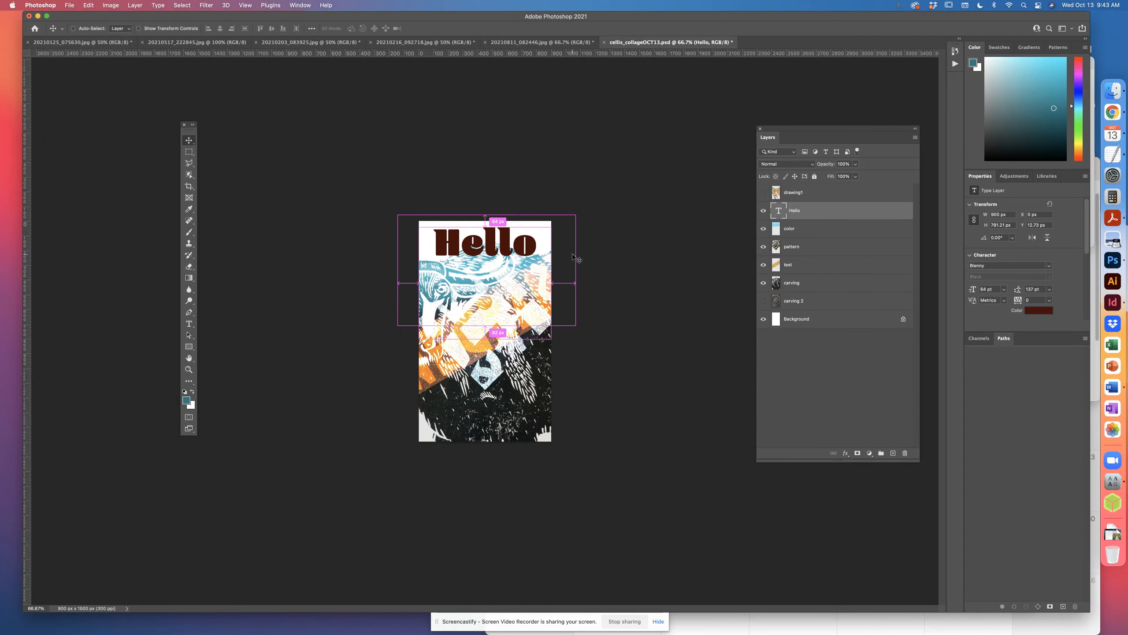
left_click(88, 5)
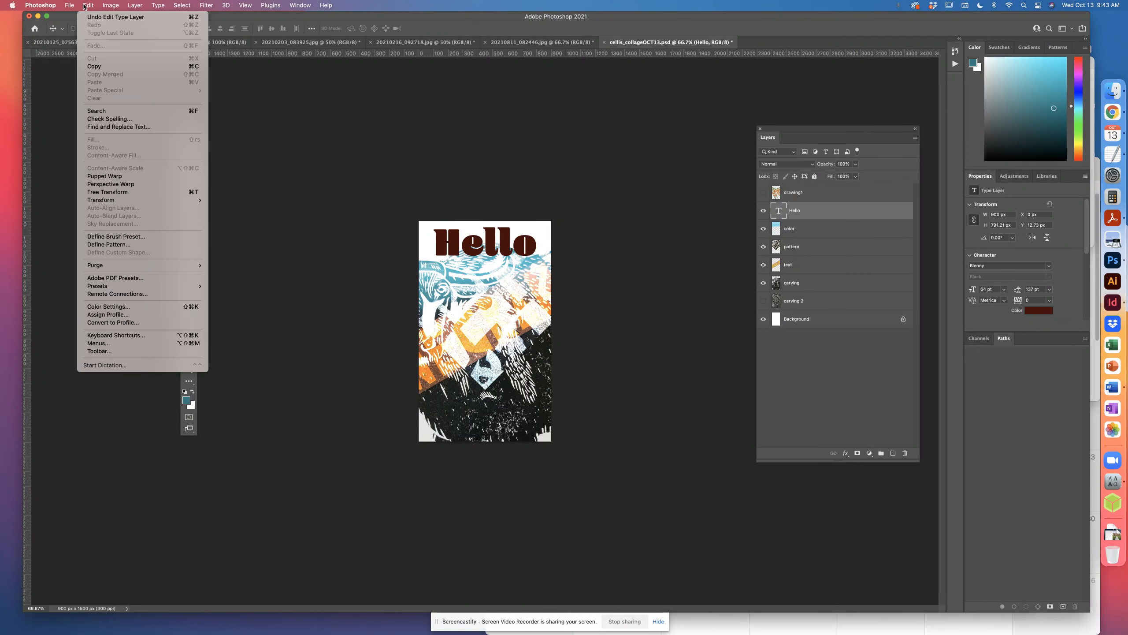
left_click(103, 192)
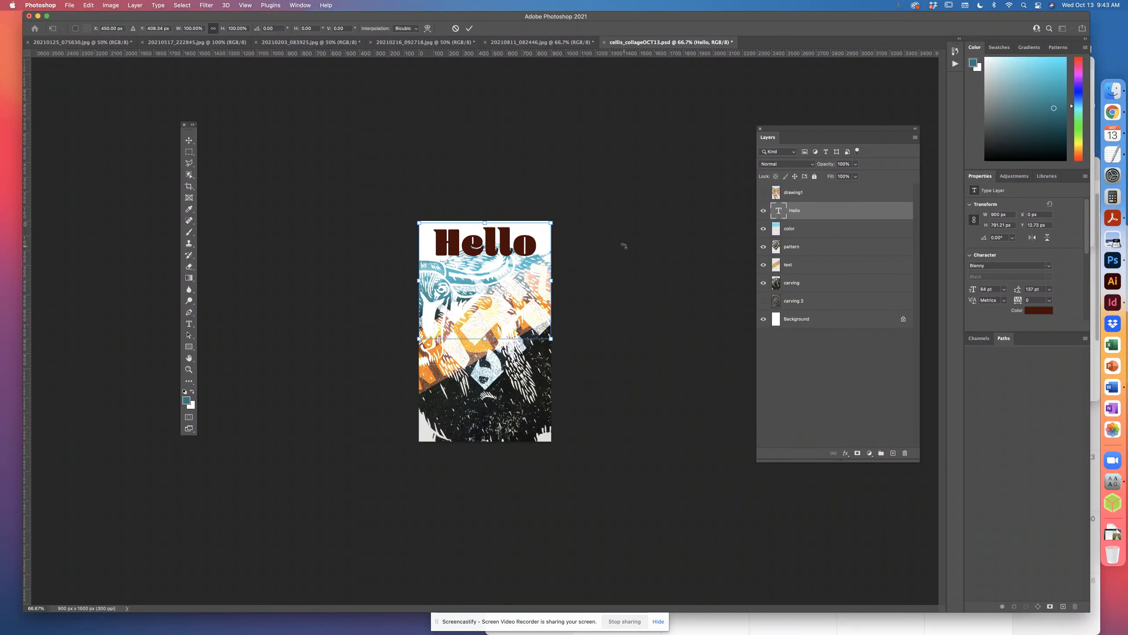
left_click_drag(616, 228, 615, 190)
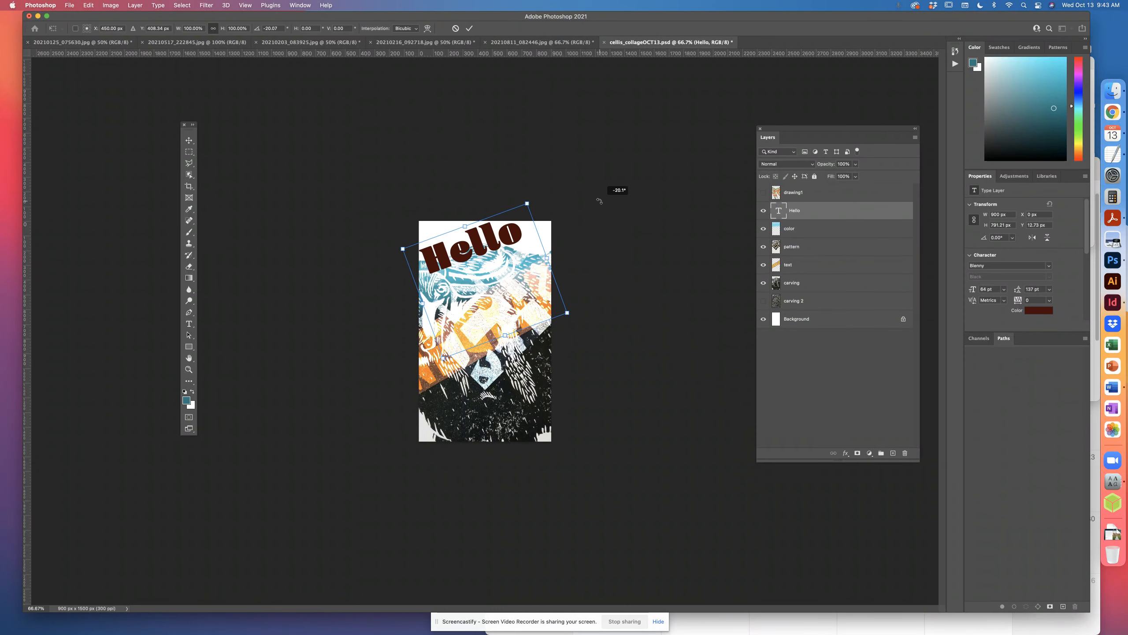
left_click_drag(578, 317, 748, 383)
left_click_drag(488, 265, 438, 270)
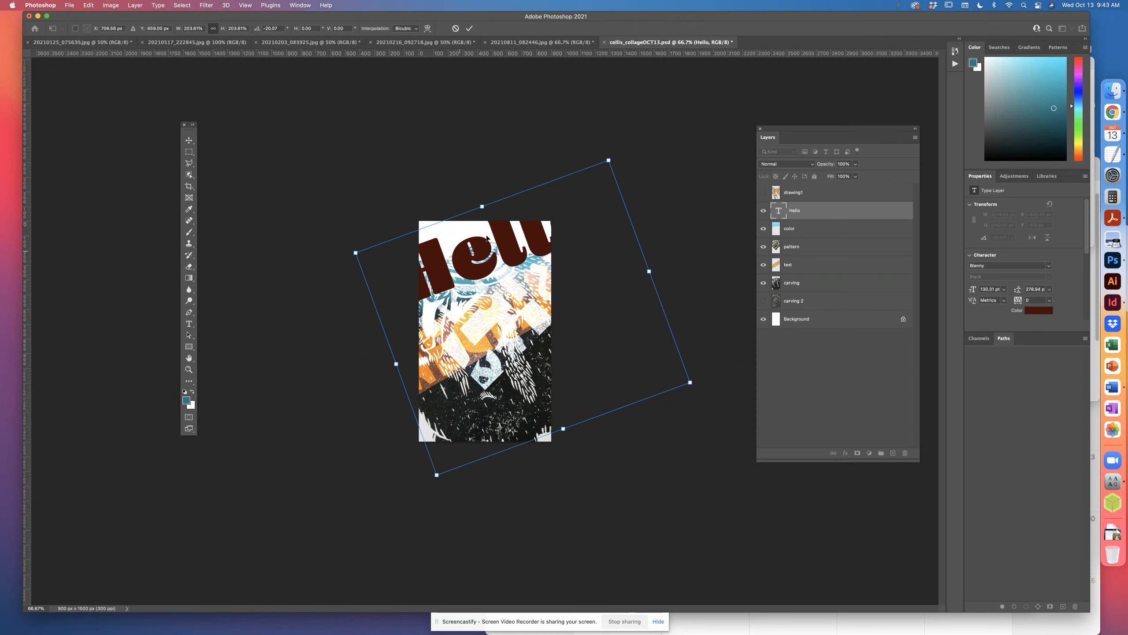
Step: Reduce the Hello text to about 150% with a tilt of about -9.4° and place it across the collage's top
left_click_drag(523, 151, 558, 156)
left_click_drag(635, 178, 552, 220)
left_click_drag(463, 308, 462, 250)
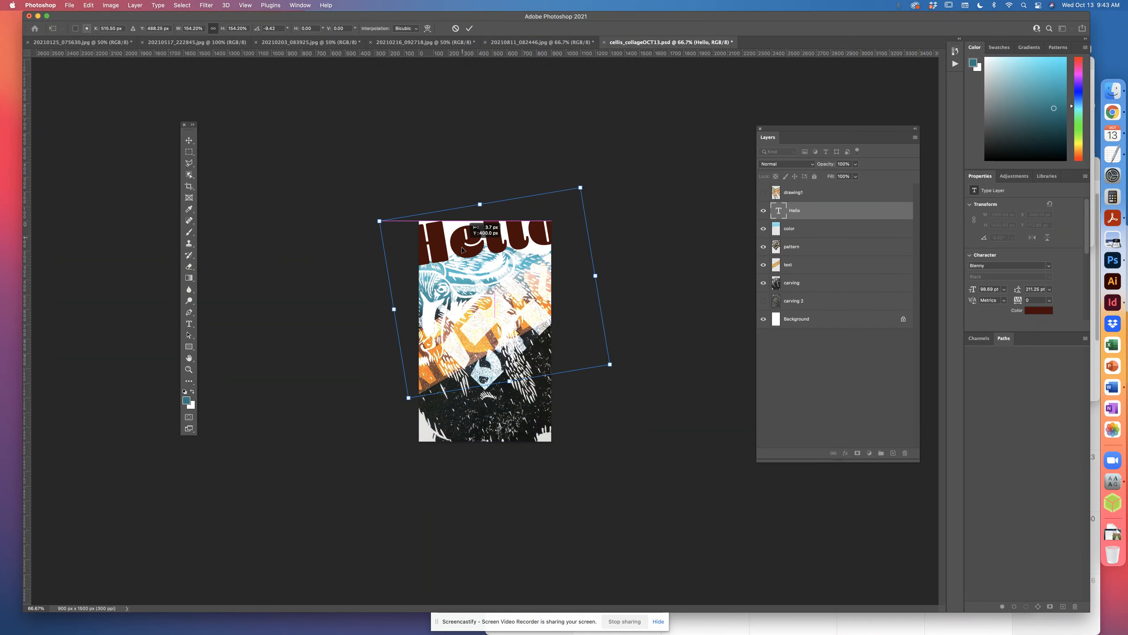
left_click_drag(463, 250, 462, 268)
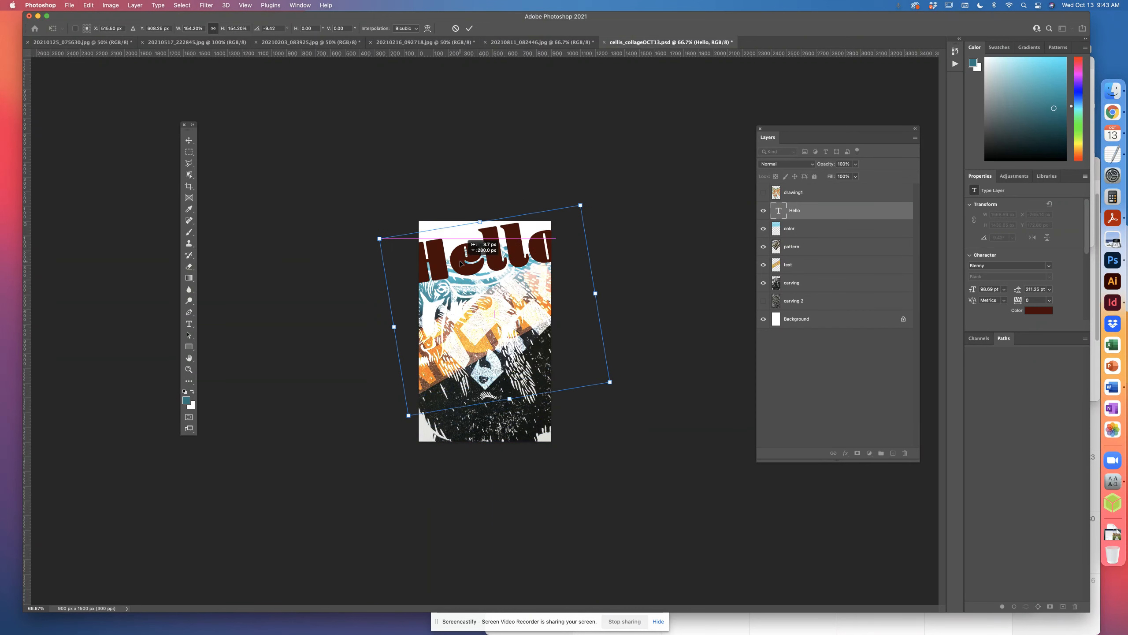
left_click_drag(580, 205, 576, 211)
key("Return")
left_click_drag(443, 274, 444, 270)
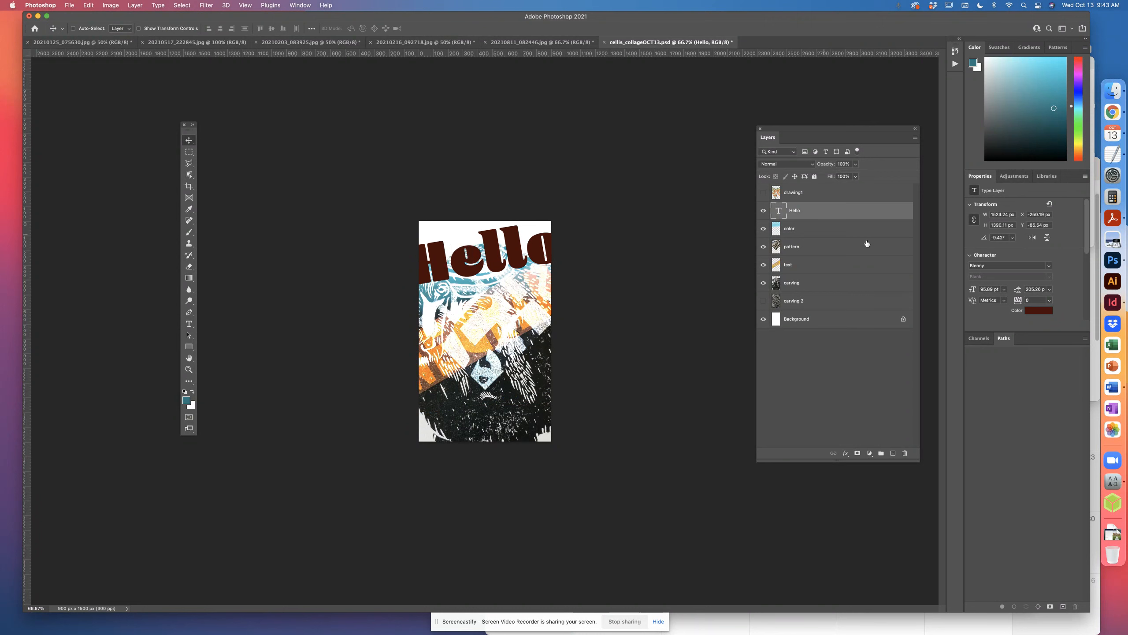
Step: Lower the Hello text layer's opacity to 73%, keeping its blending mode at Normal
left_click(776, 165)
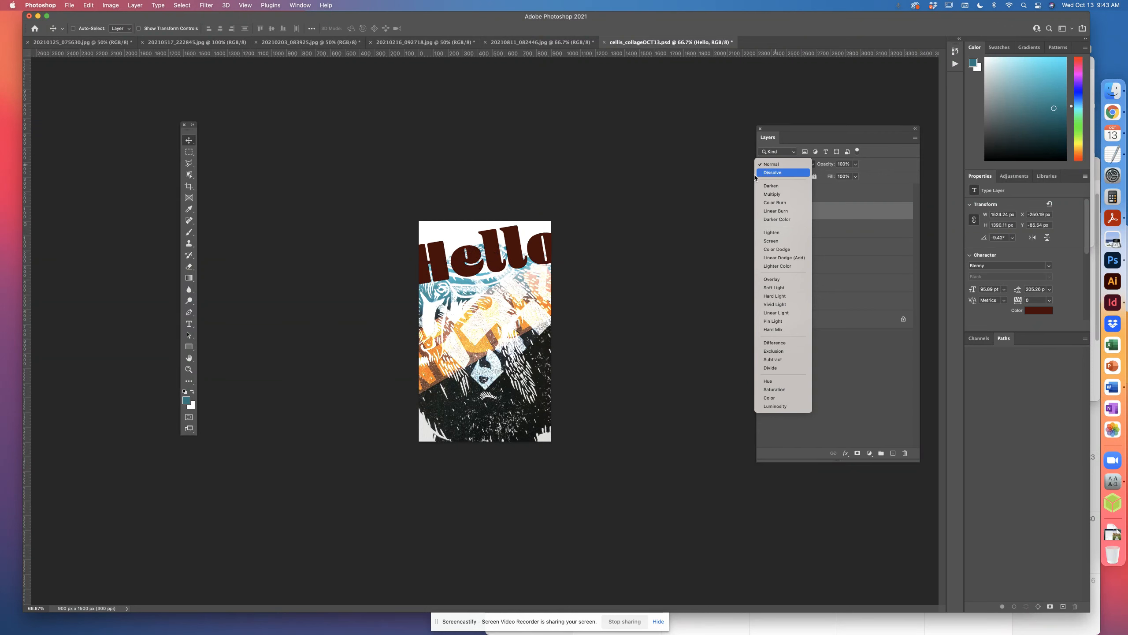
left_click(775, 165)
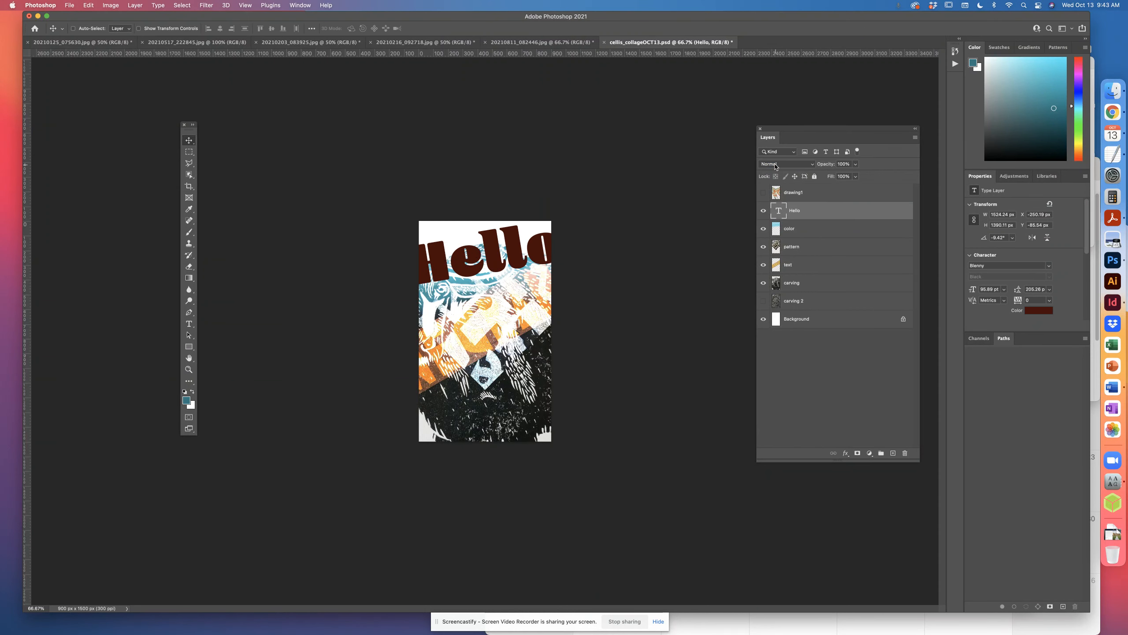
left_click(856, 164)
mouse_move(854, 176)
left_mouse_down()
mouse_move(819, 178)
mouse_move(837, 176)
left_mouse_up()
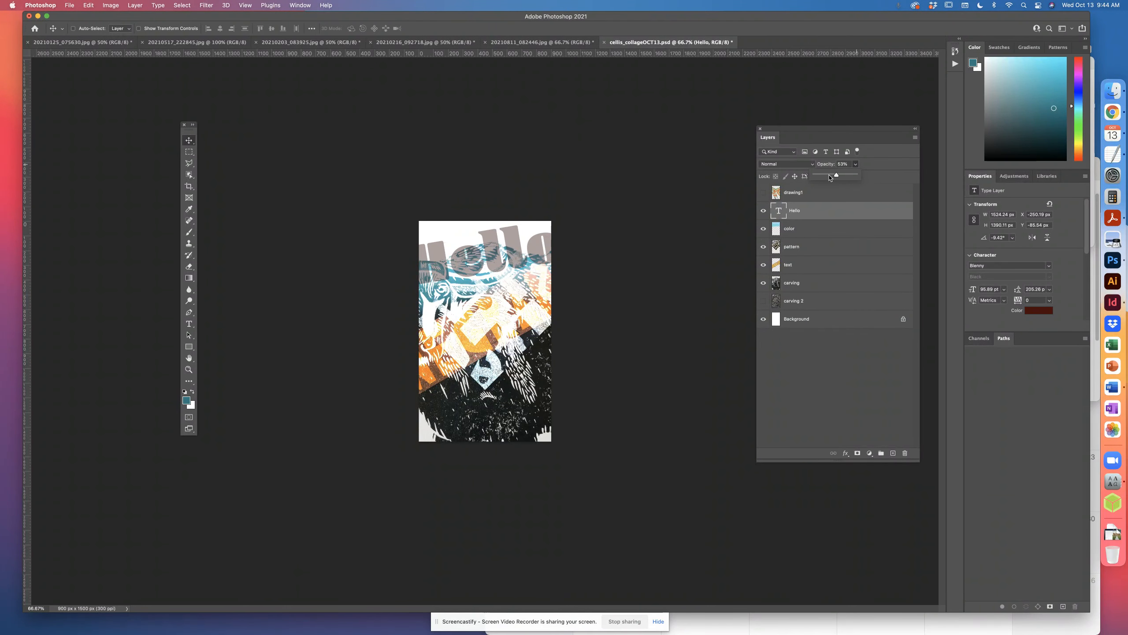
left_click_drag(837, 177, 841, 176)
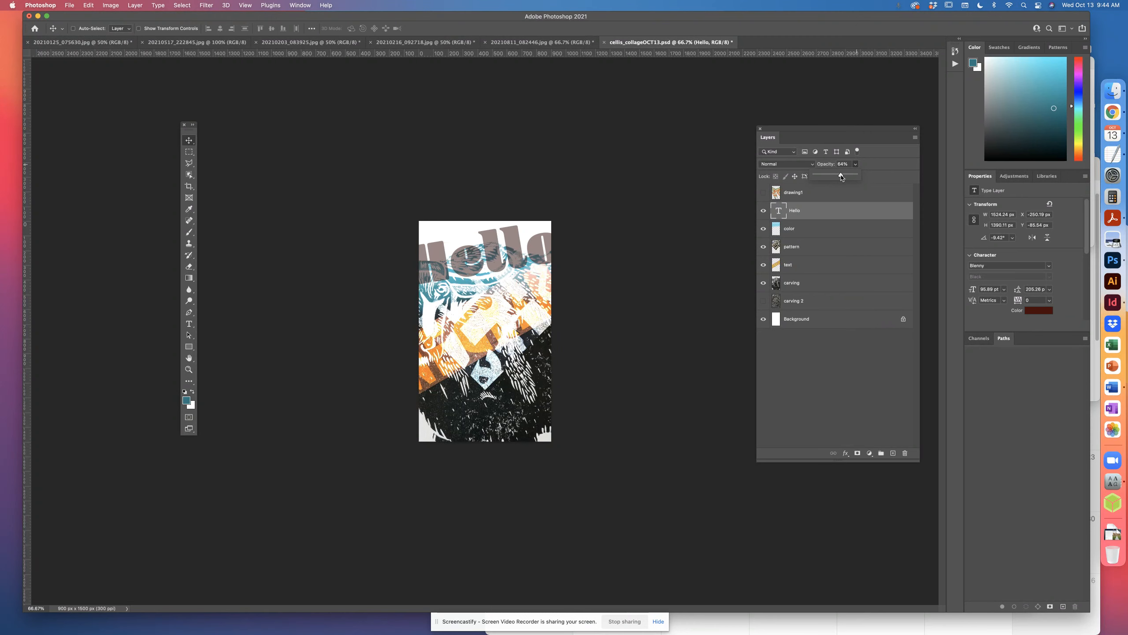
left_click_drag(841, 176, 845, 178)
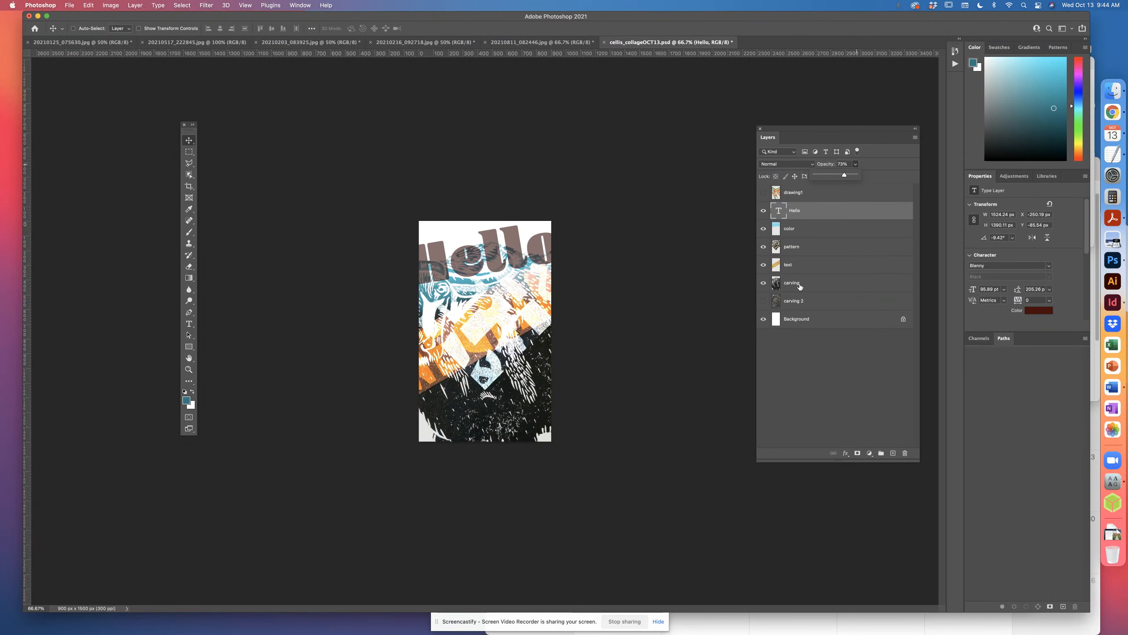
Step: Toggle the carving and carving 2 layers to compare the collage with each, ending with carving shown and carving 2 hidden
left_click(763, 283)
left_click(762, 283)
key("super+s")
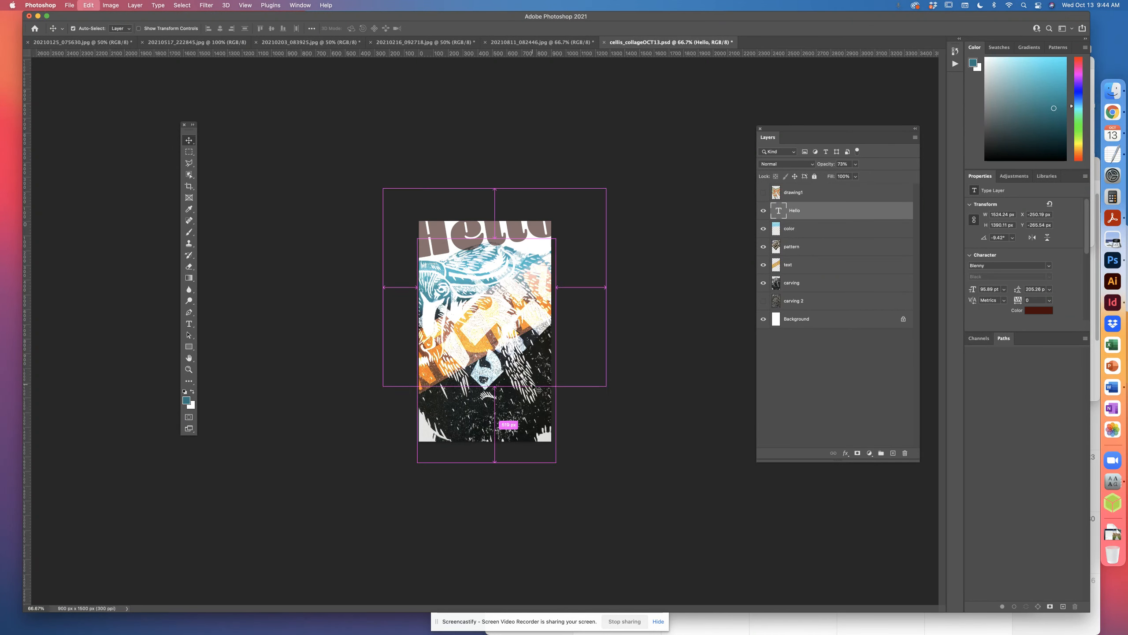
left_click(764, 283)
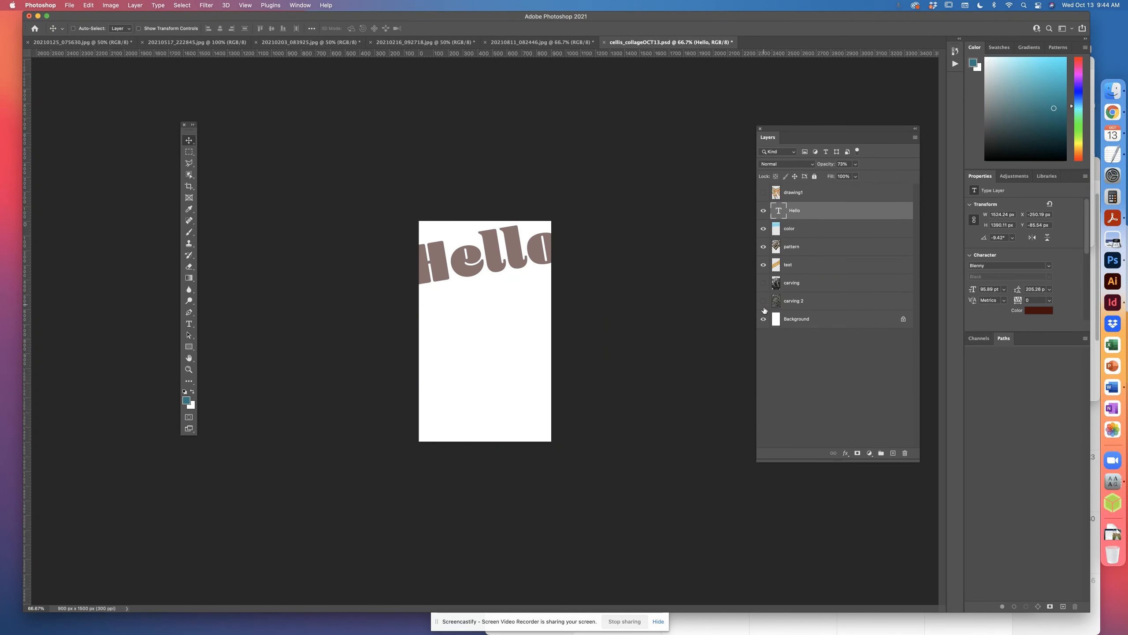
left_click(763, 300)
left_click(763, 301)
left_click(762, 282)
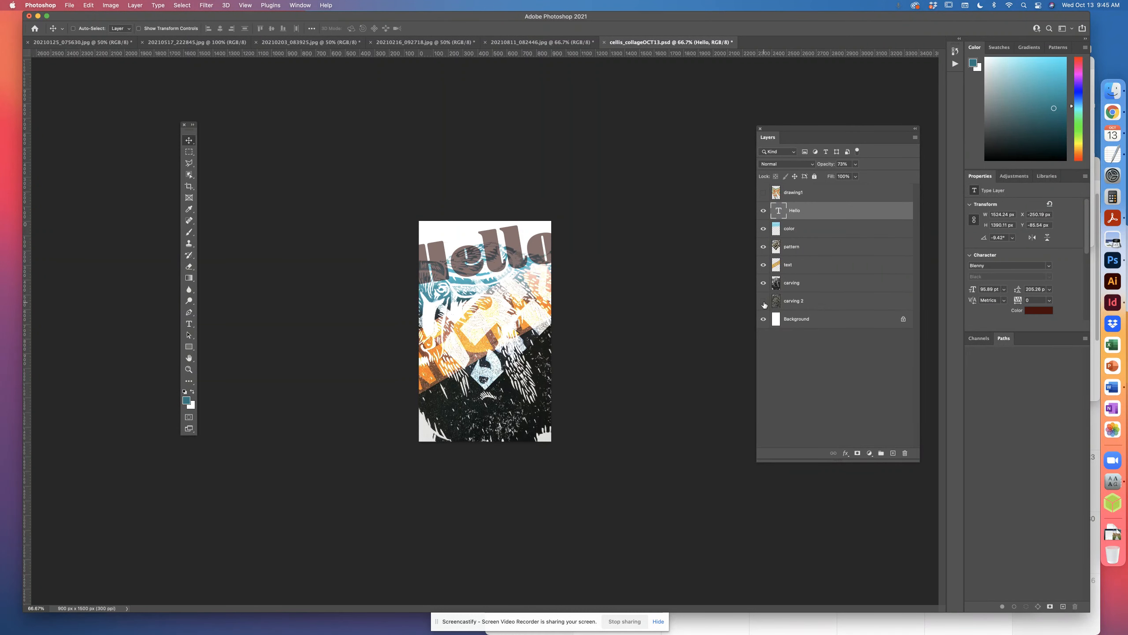
left_click(763, 302)
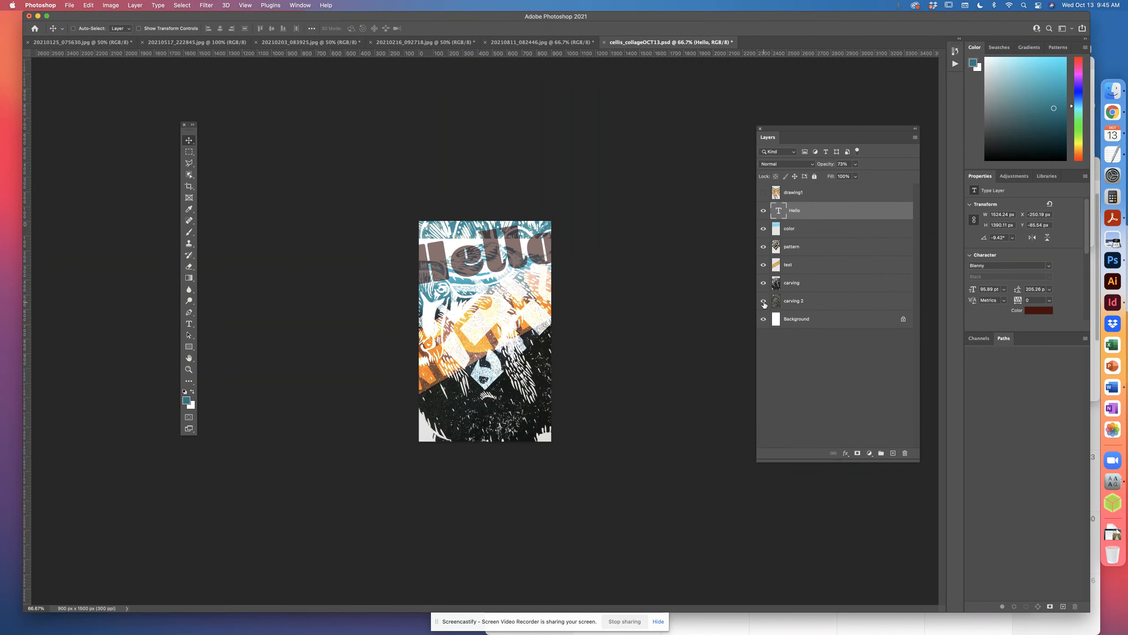
left_click(762, 282)
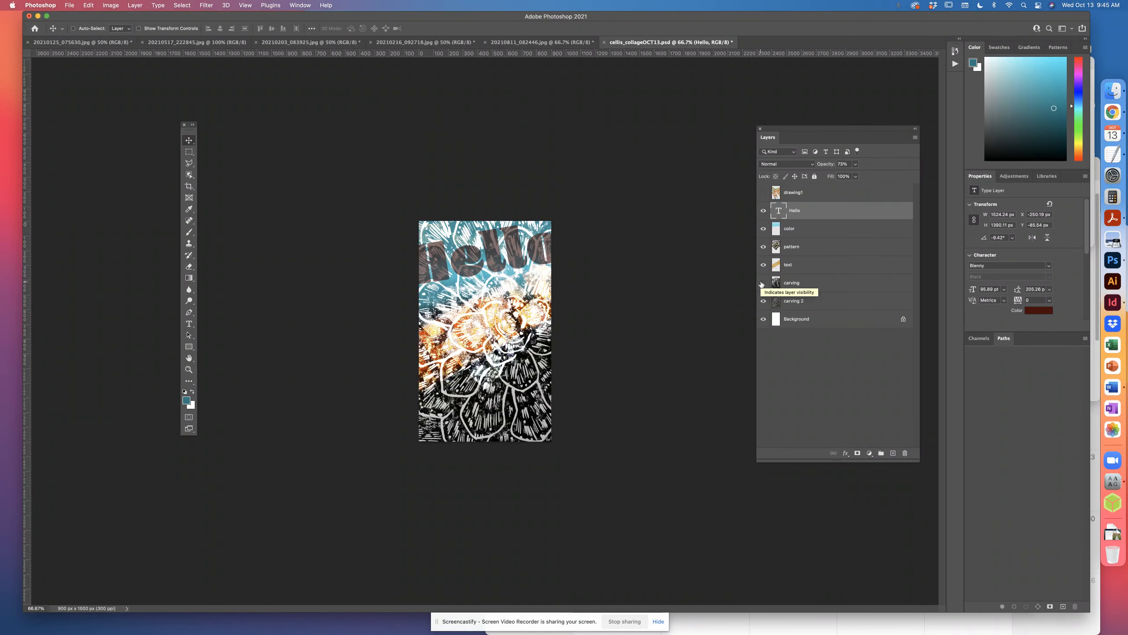
left_click(762, 282)
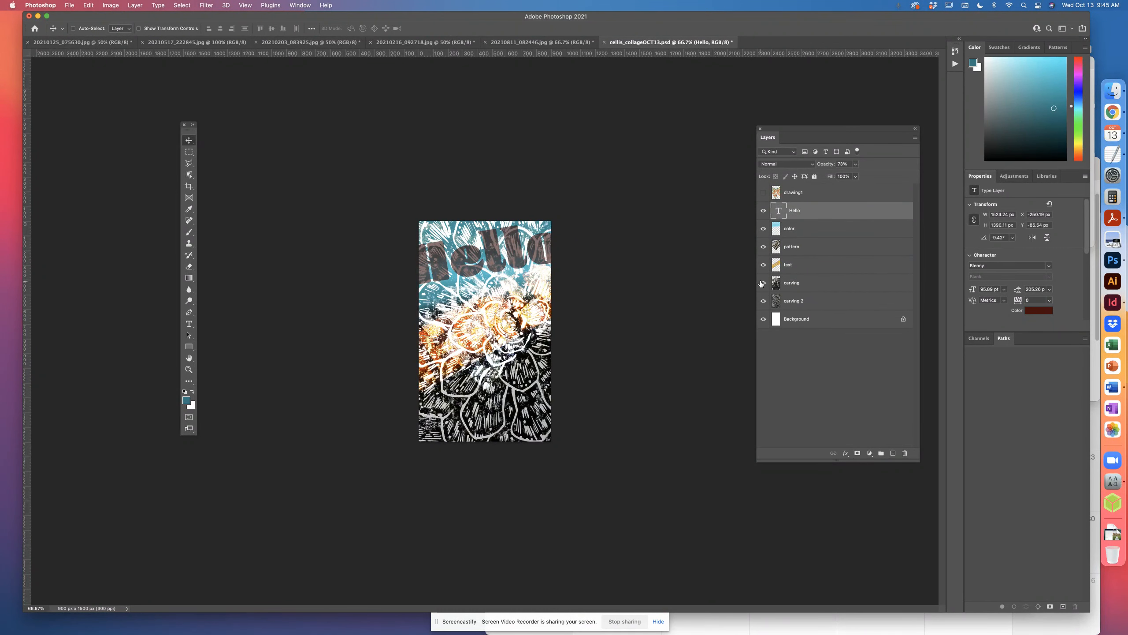
left_click(762, 283)
left_click(763, 301)
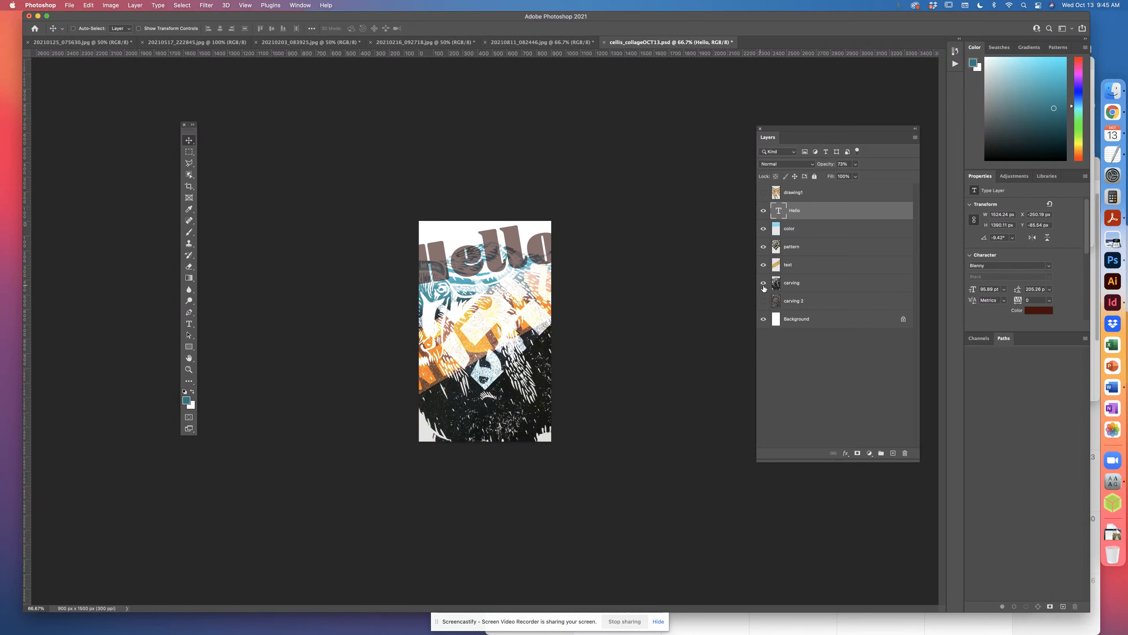
Step: Compare the collage with carving 2 alone, carving alone and both layers shown, ending with only carving visible
left_click(763, 301)
left_click(763, 282)
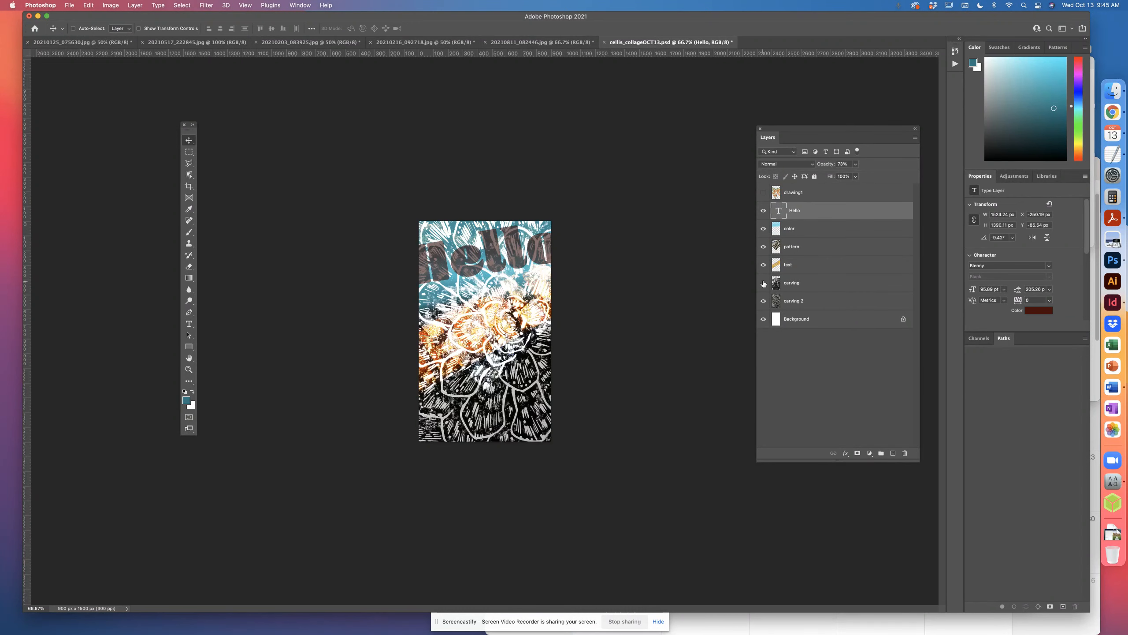
left_click(764, 301)
left_click(763, 301)
left_click(763, 283)
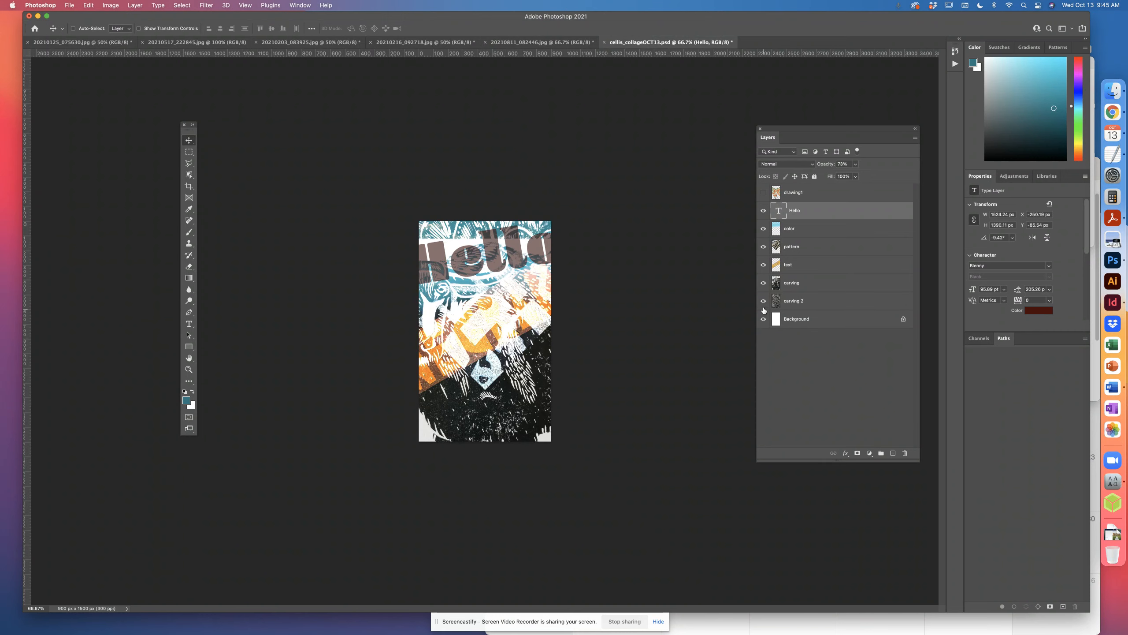
left_click(763, 301)
Step: Move the carving 2 layer above drawing1 to the top of the layer stack and make it visible
left_click(809, 286)
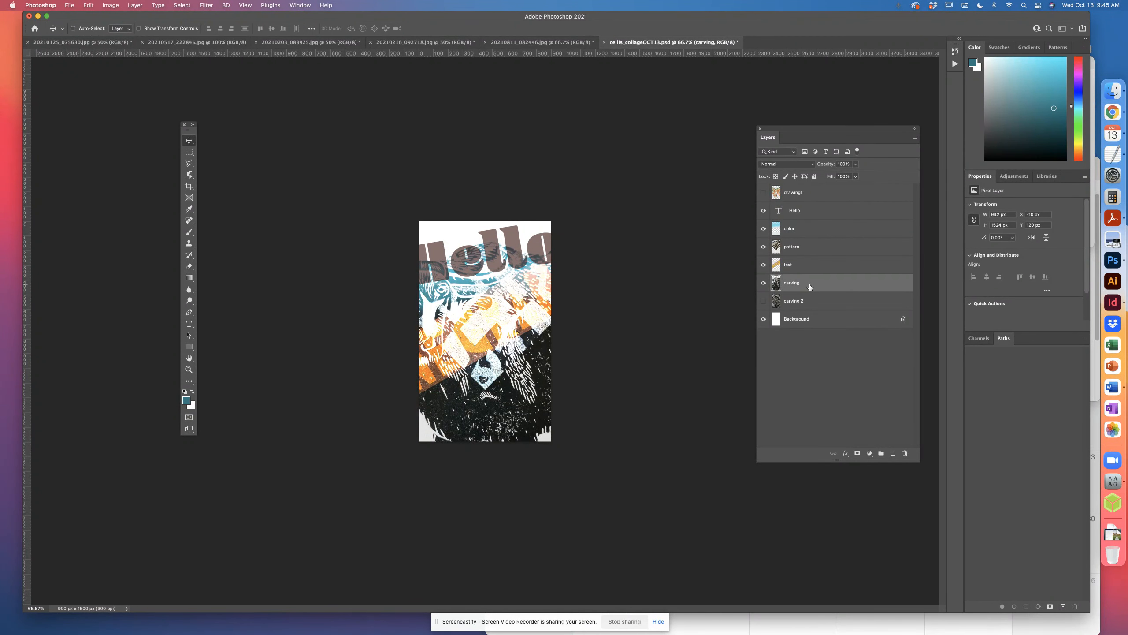
left_click_drag(807, 306, 811, 191)
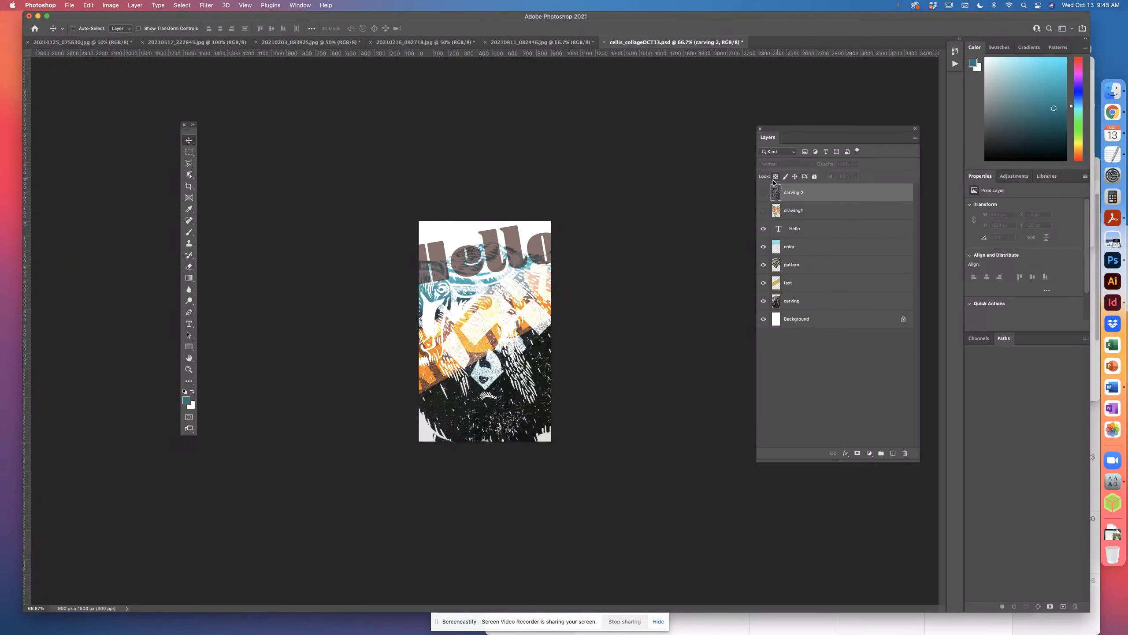
left_click(763, 193)
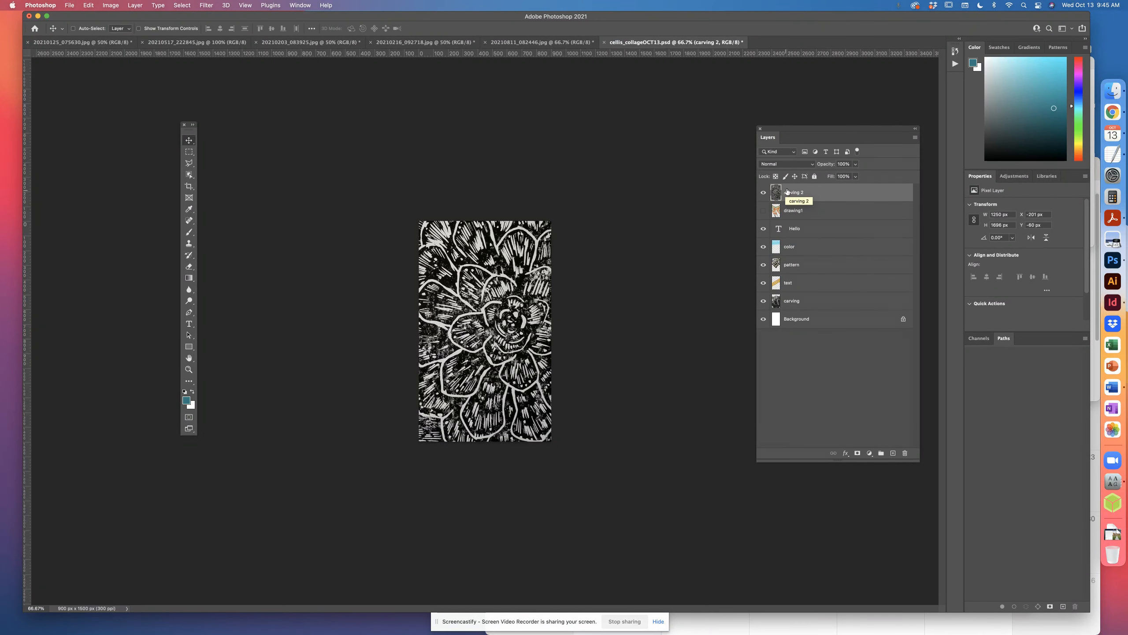
Step: Set the carving 2 layer to Overlay at 84% opacity and check the collage with and without it
left_click(785, 164)
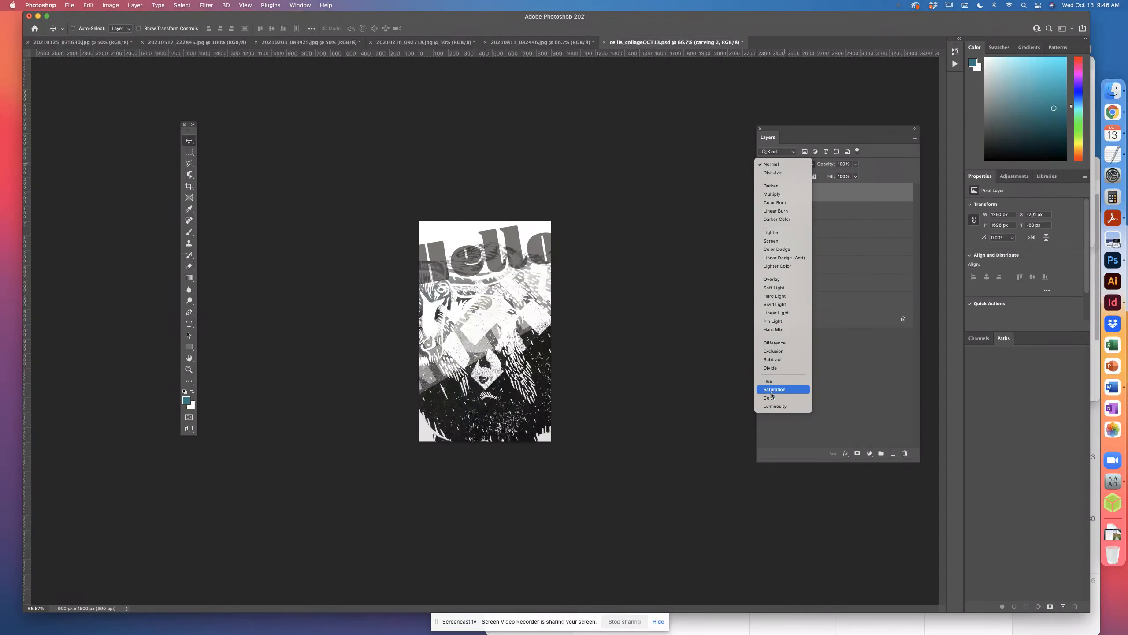
left_click(768, 279)
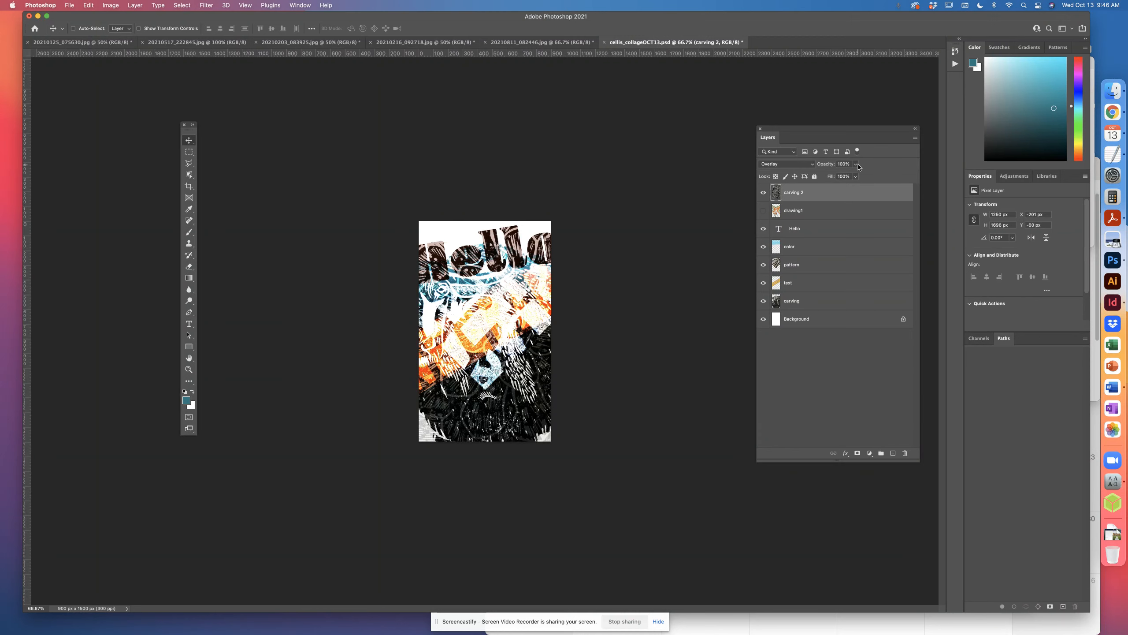
left_click(859, 166)
mouse_move(856, 176)
left_mouse_down()
mouse_move(838, 177)
mouse_move(849, 178)
left_mouse_up()
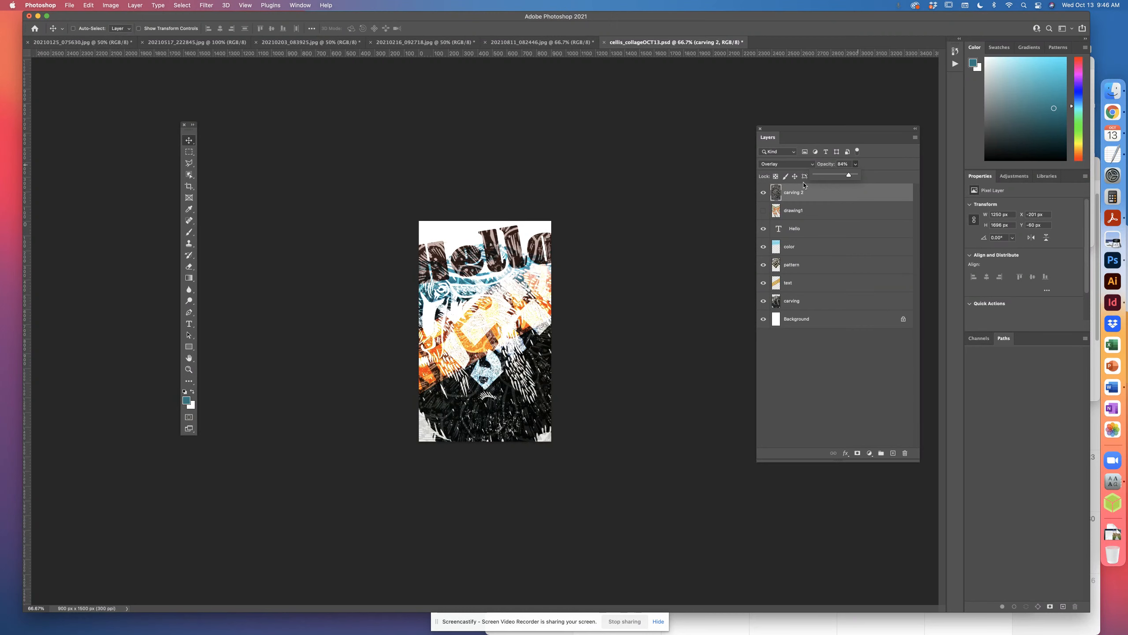
left_click(764, 193)
left_click(763, 193)
left_click(763, 193)
left_click(763, 193)
Step: Shift the Hello text up and slightly left to about X -265 px, Y -150 px
left_click(806, 231)
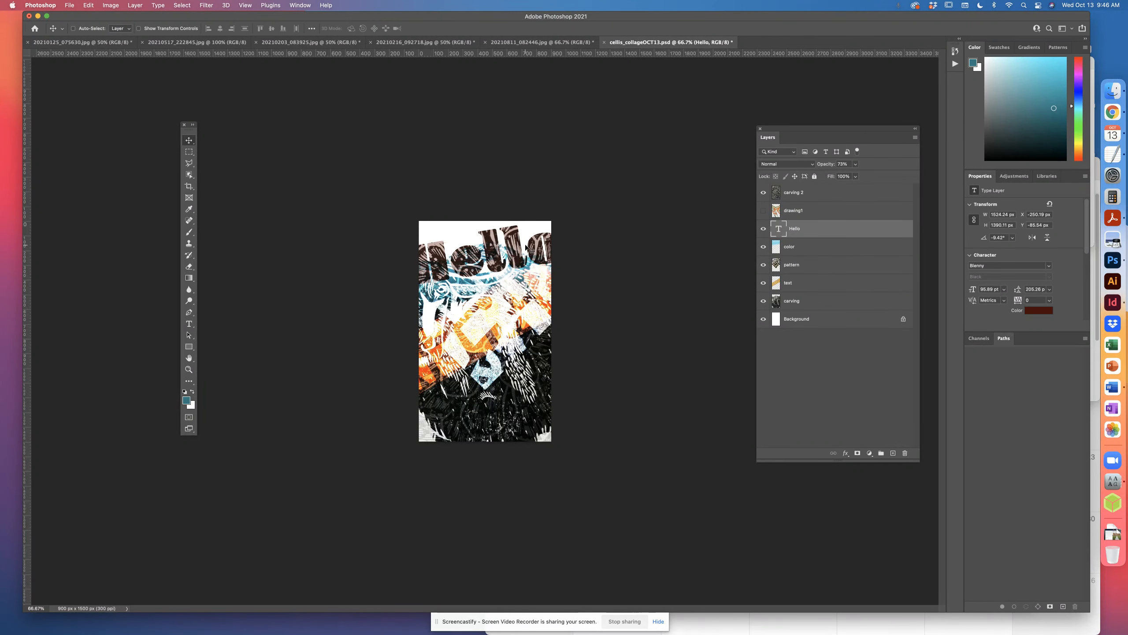
left_click_drag(529, 252, 527, 243)
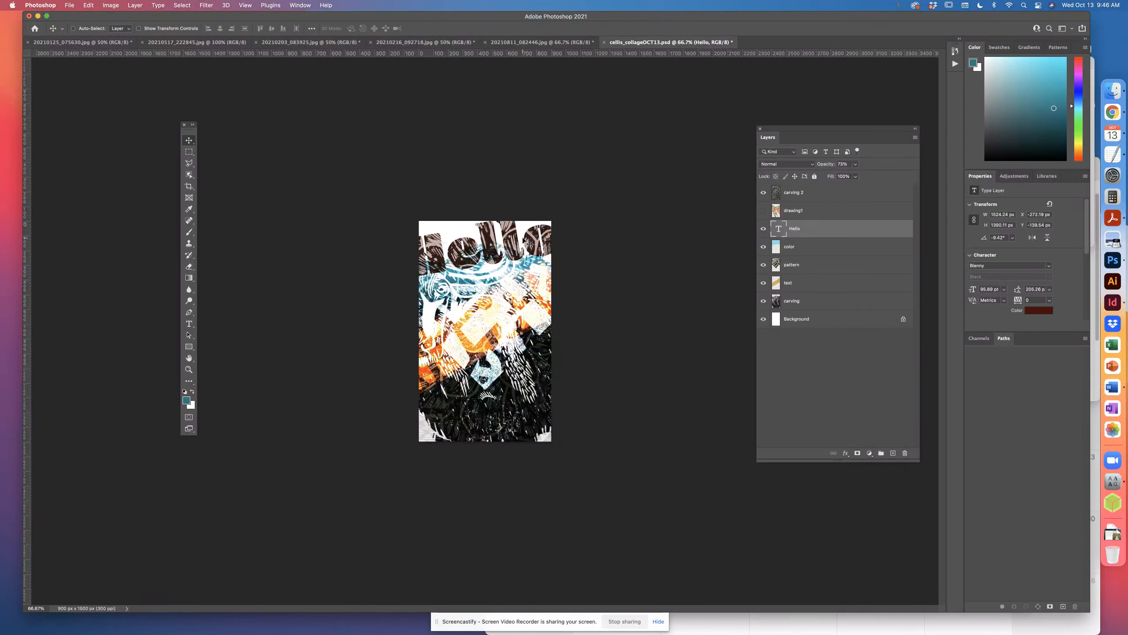
key("shift+Up")
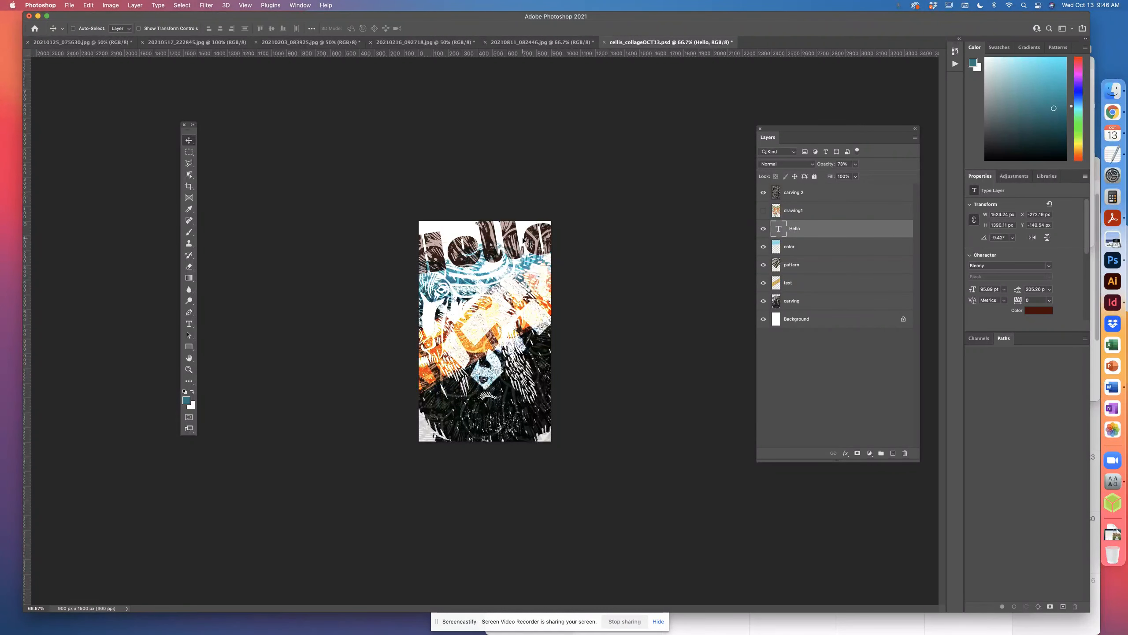
key("Right")
key("Right")
key("Right")
key("Right")
key("Right")
key("Right")
key("Right")
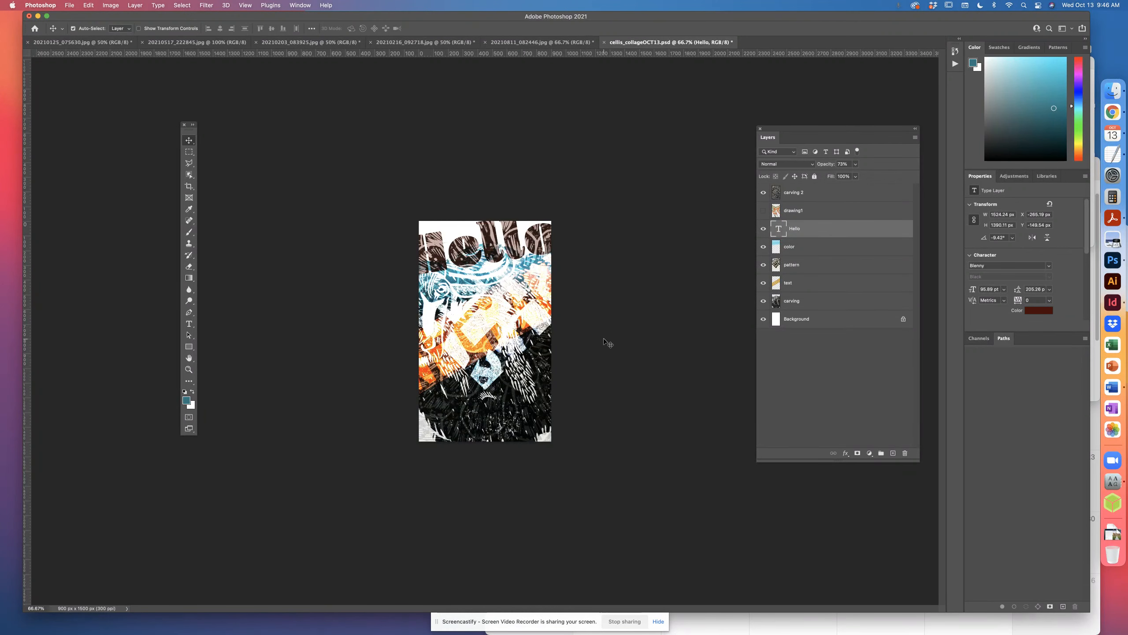
Step: Save the changes to the collage document
key("super")
left_click(69, 5)
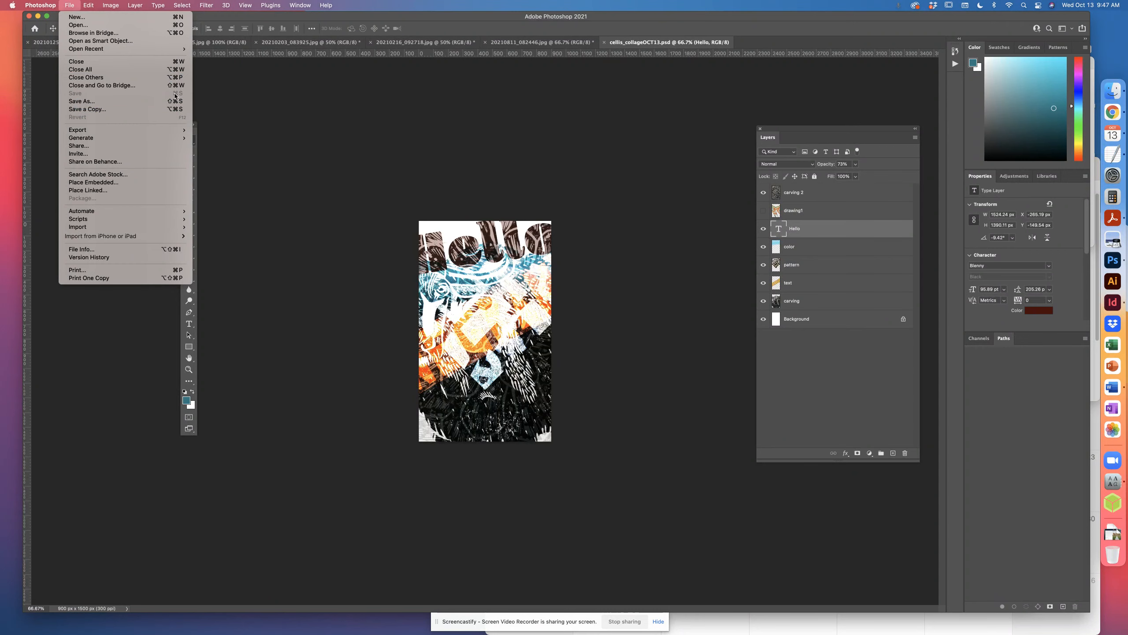
left_click(568, 153)
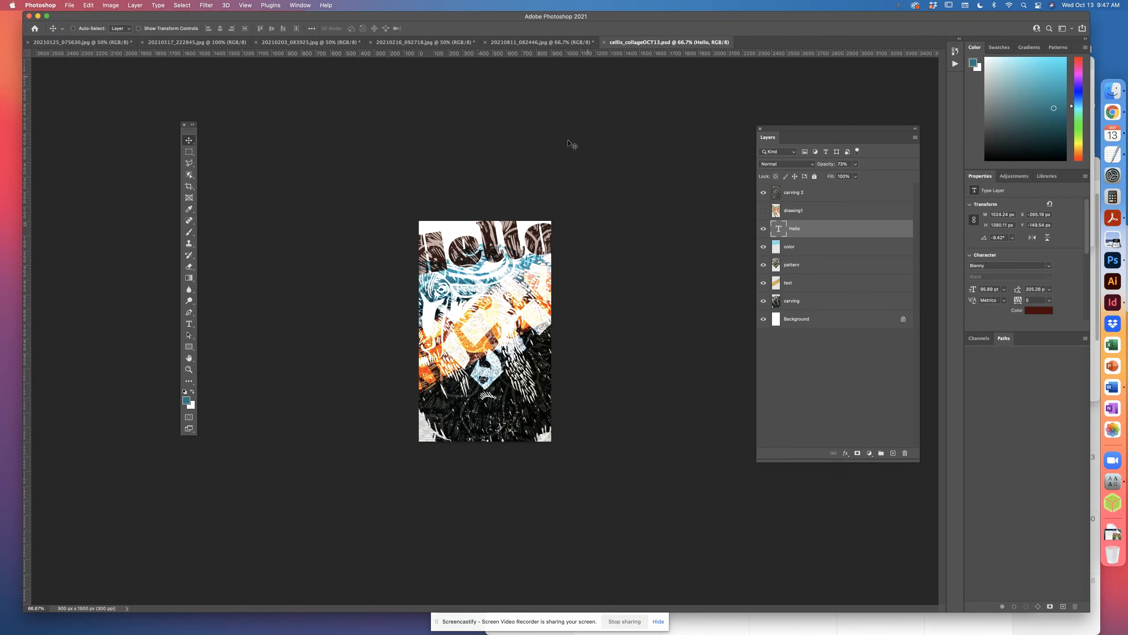
Step: Hide and reshow the color and pattern layers to compare the collage without them
left_click(763, 247)
left_click(763, 265)
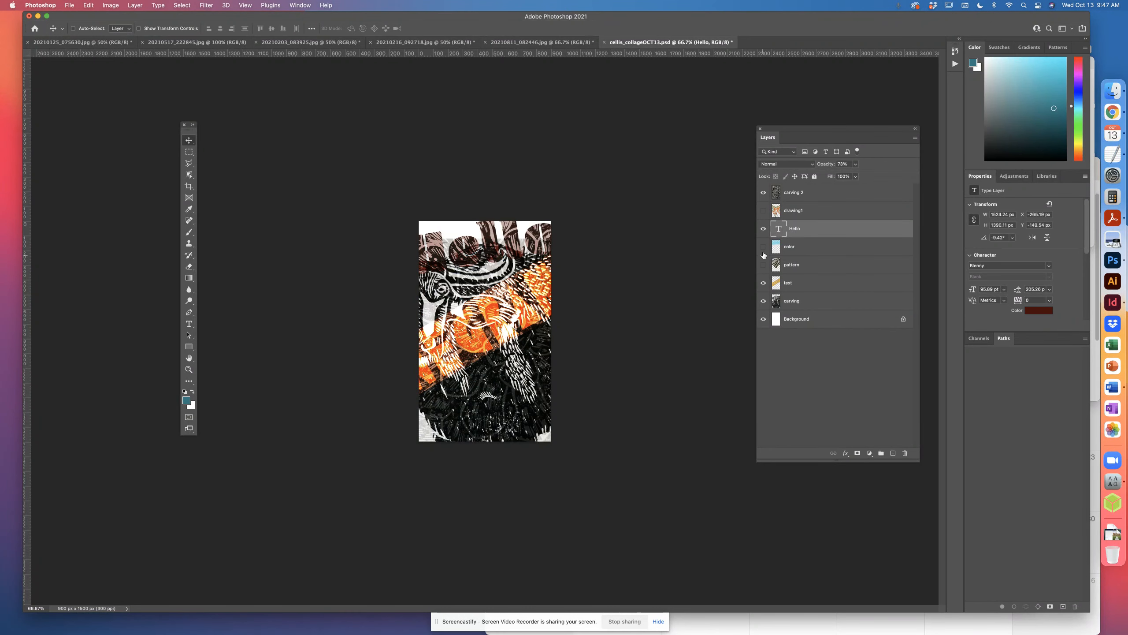
left_click(763, 246)
left_click(764, 265)
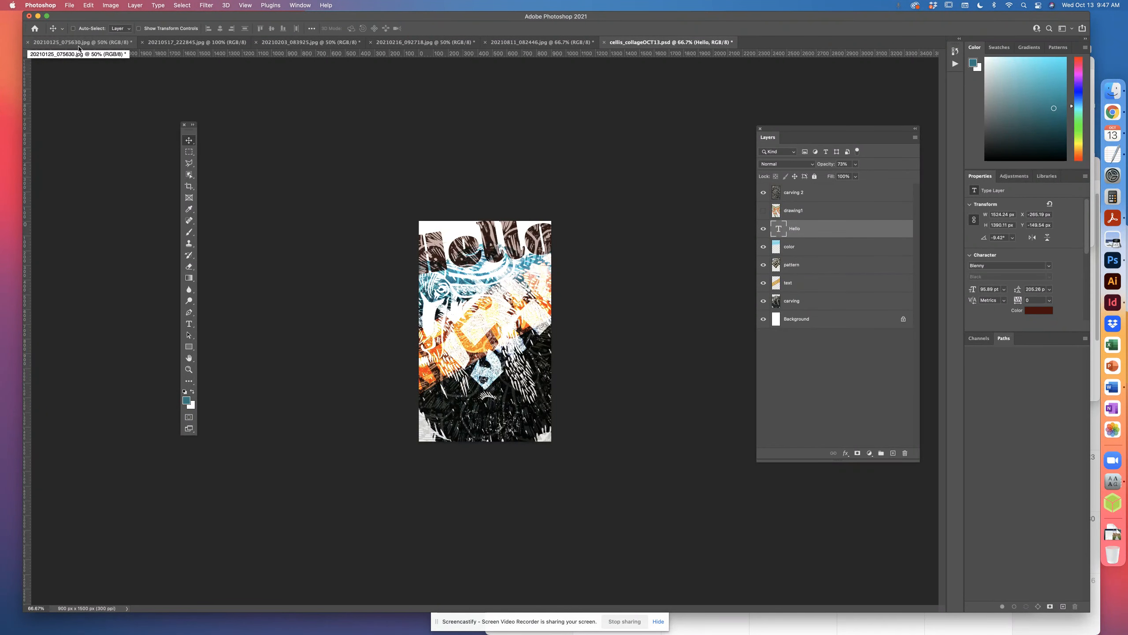
Step: Review the Save As formats, switch to saving a copy of the collage, and choose JPEG as its format
left_click(70, 5)
left_click(79, 101)
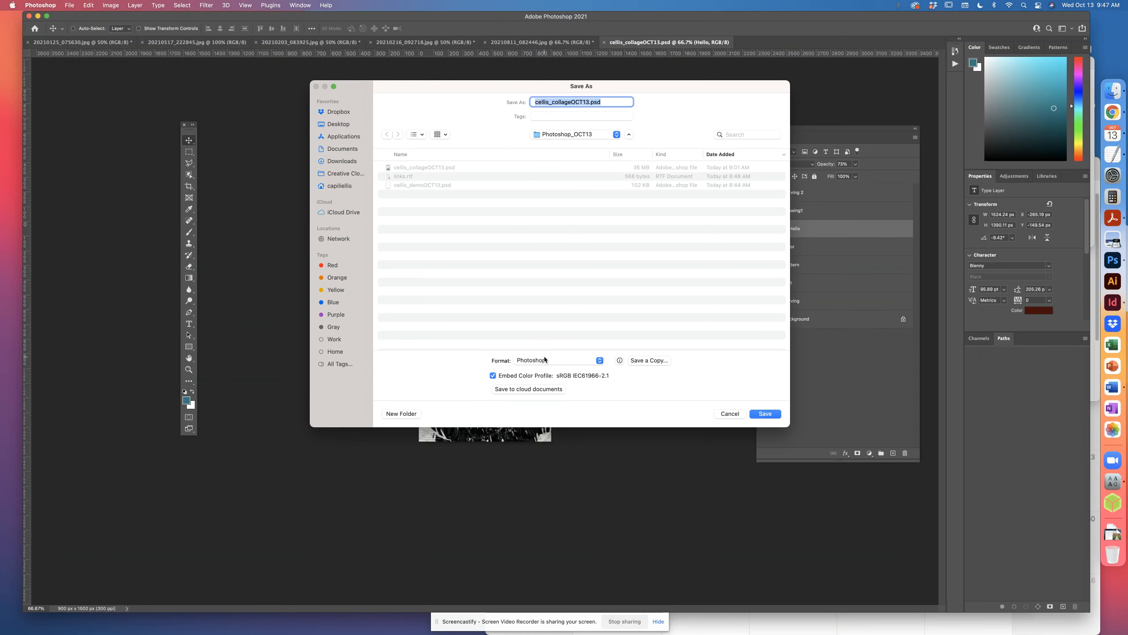
left_click(545, 362)
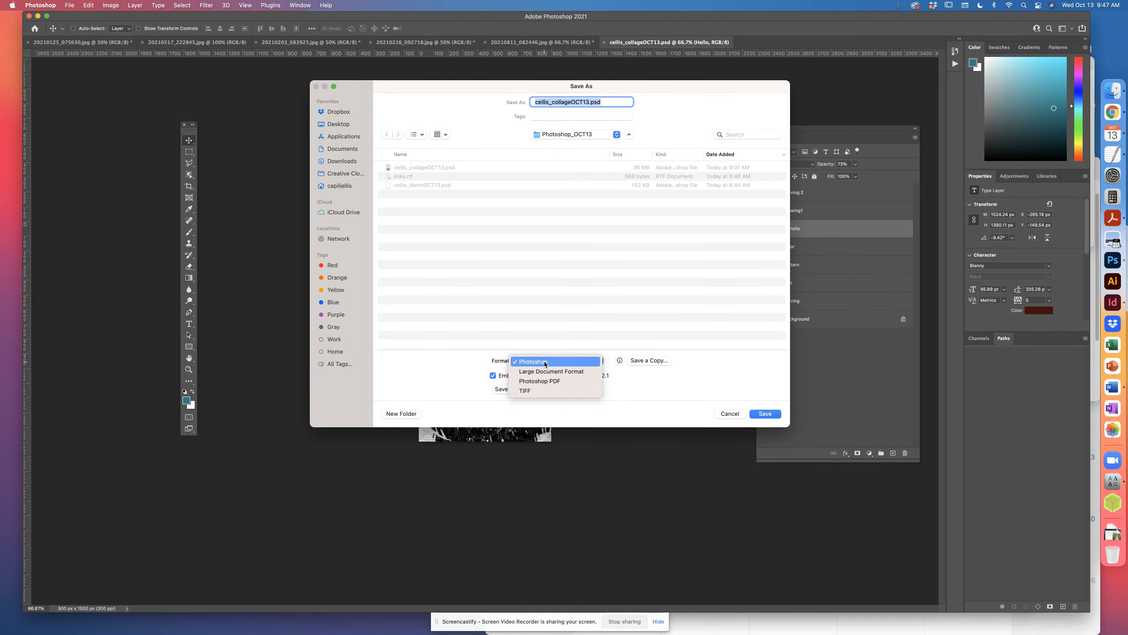
left_click(588, 286)
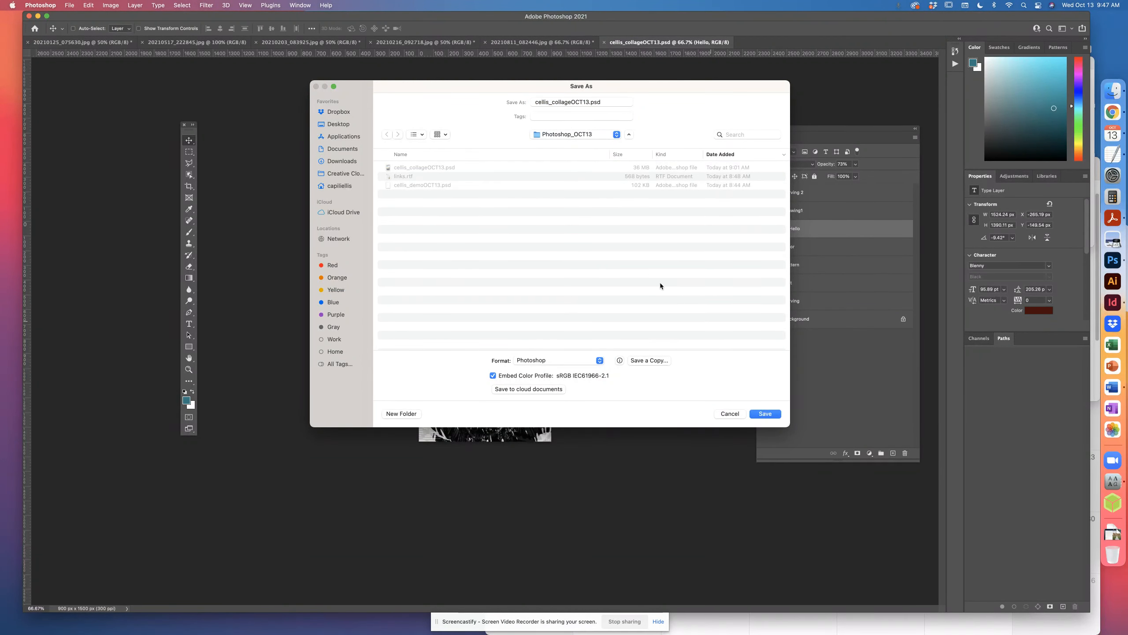
left_click(641, 362)
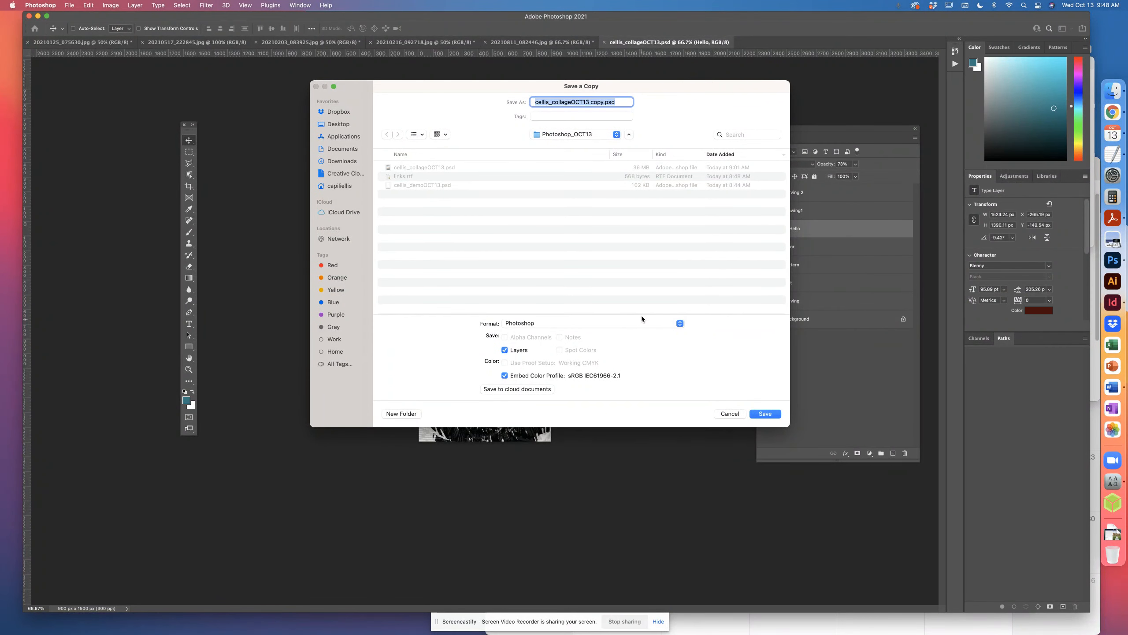
left_click(614, 320)
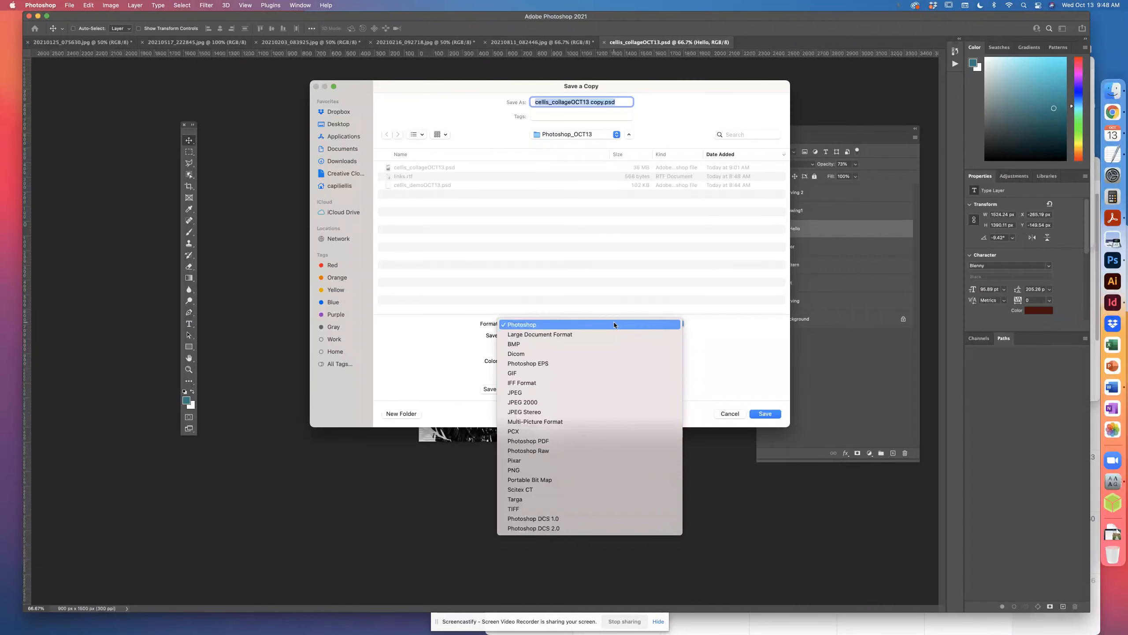
left_click(580, 392)
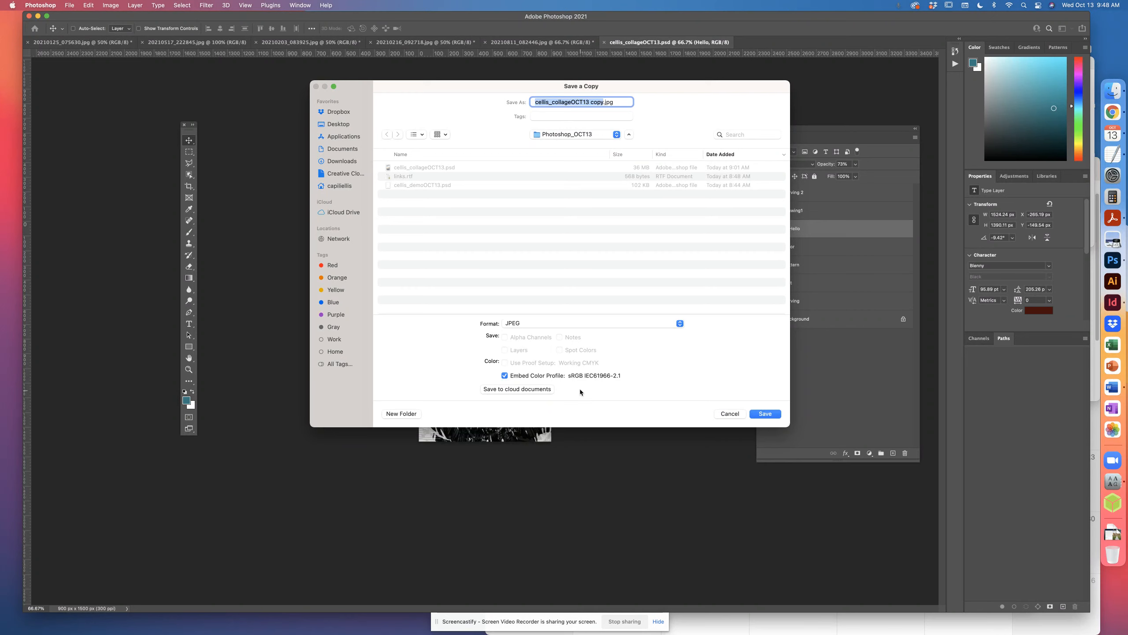
Step: Name the JPEG copy cellis_collageOCT13_1.jpg and save it in the Photoshop_OCT13 folder
left_click(601, 102)
key("BackSpace")
key("BackSpace")
key("BackSpace")
key("BackSpace")
key("BackSpace")
type("_1")
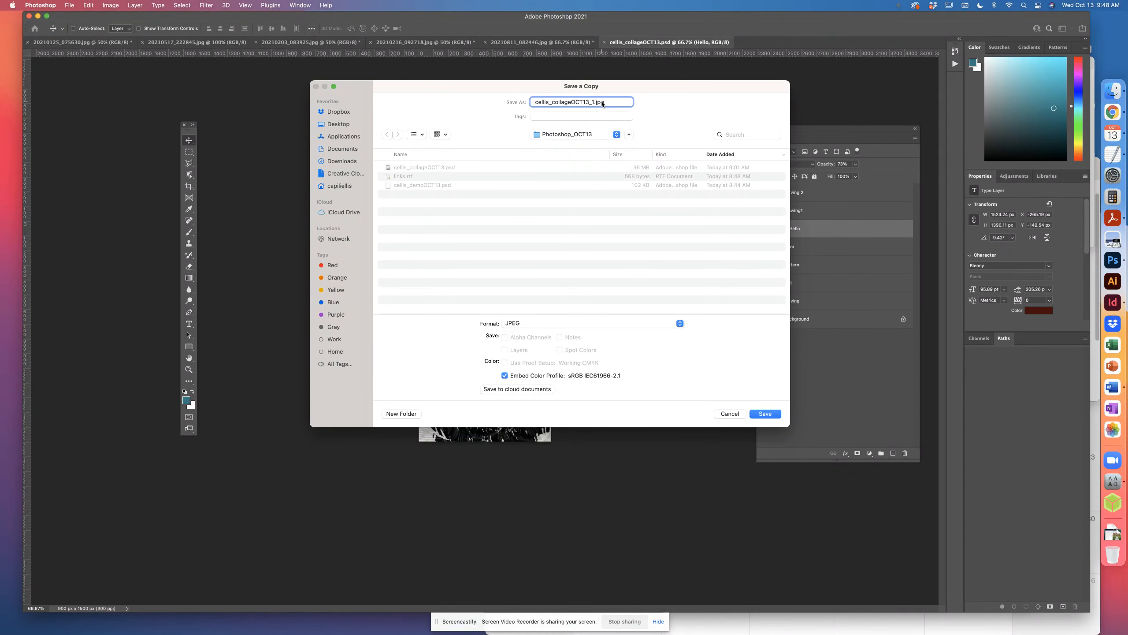
left_click(771, 417)
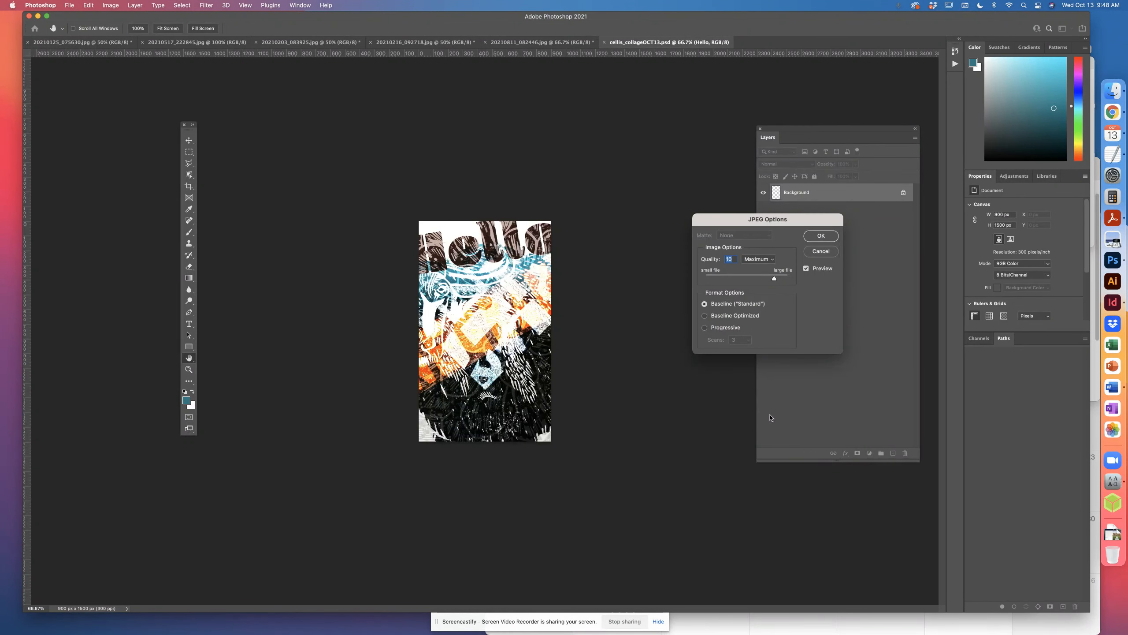
Step: Compare Maximum and High JPEG quality, and export the copy at quality 8, High
left_click_drag(788, 220, 689, 185)
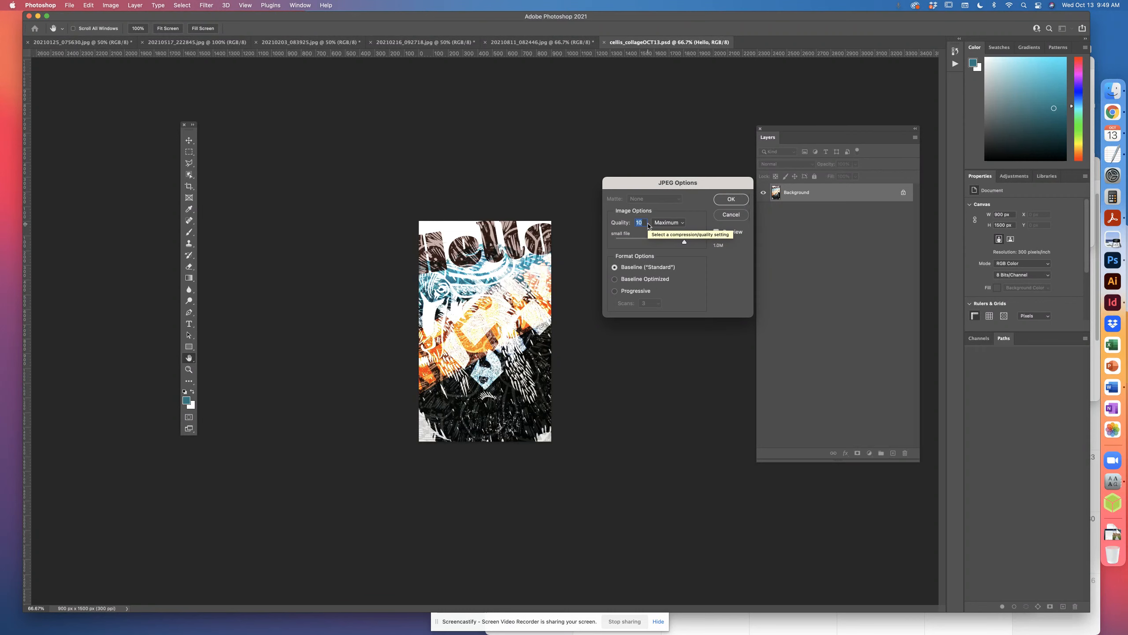
left_click(642, 222)
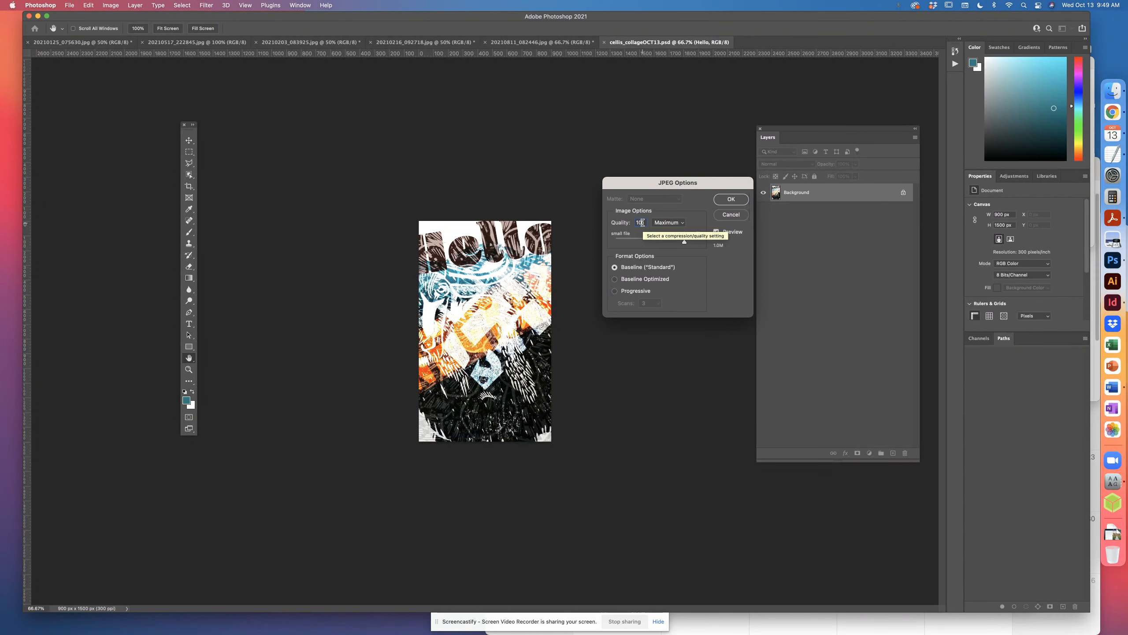
left_click_drag(642, 222, 620, 223)
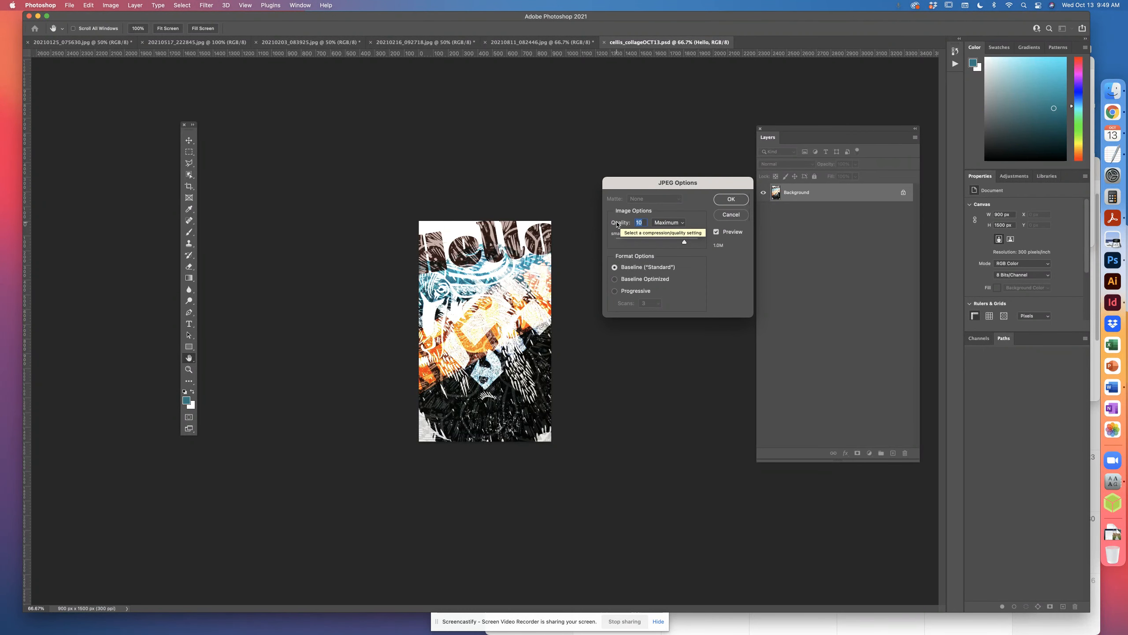
type("8")
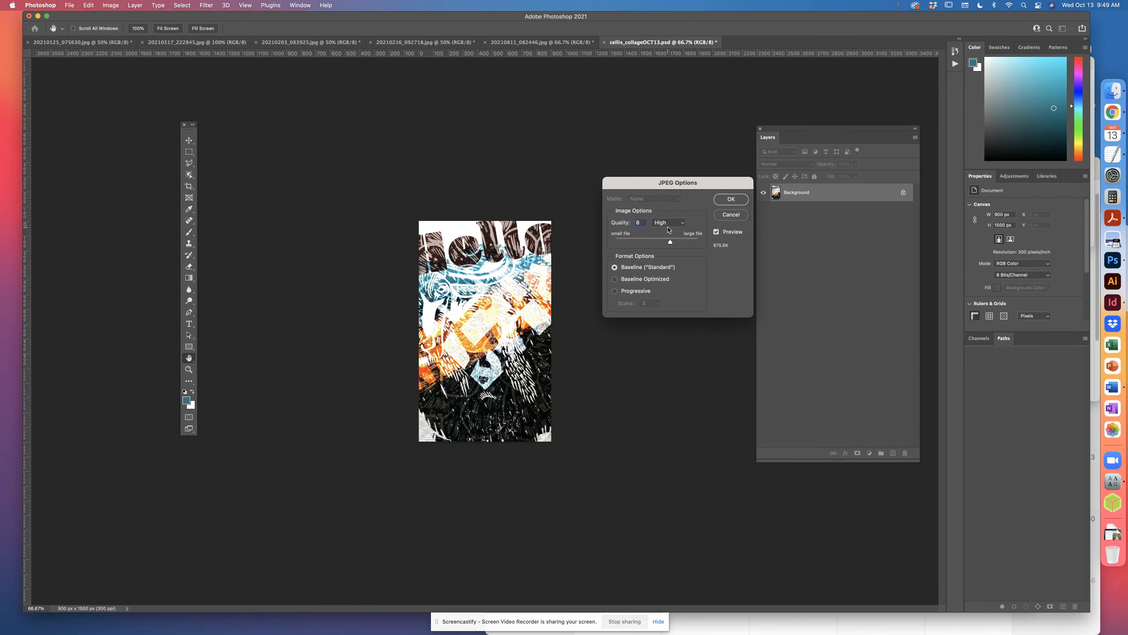
left_click(661, 223)
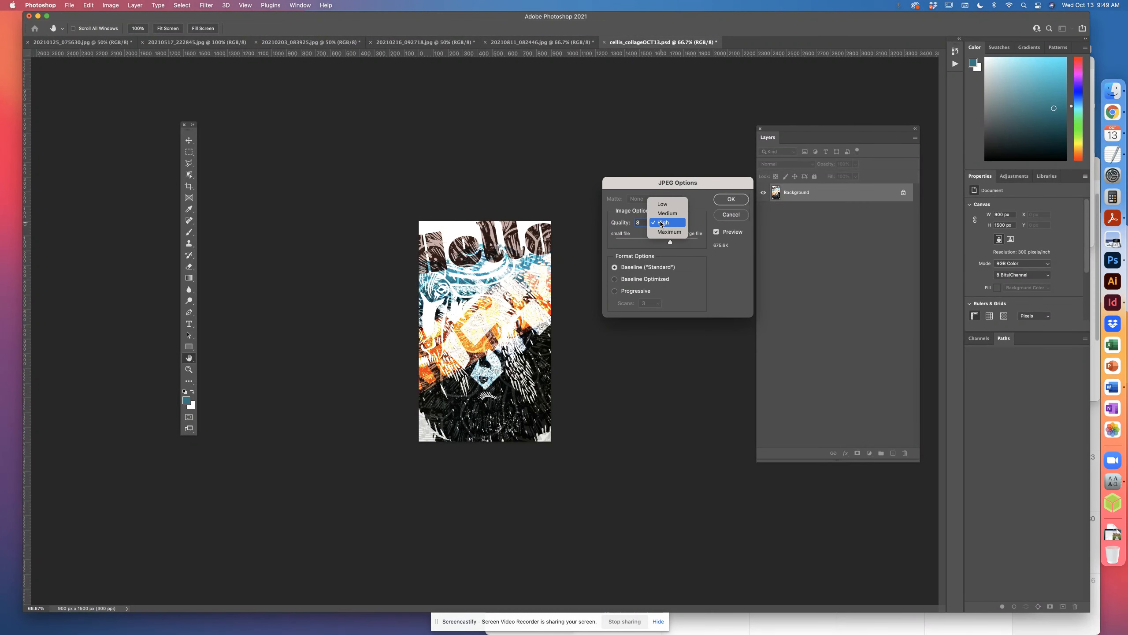
left_click(662, 222)
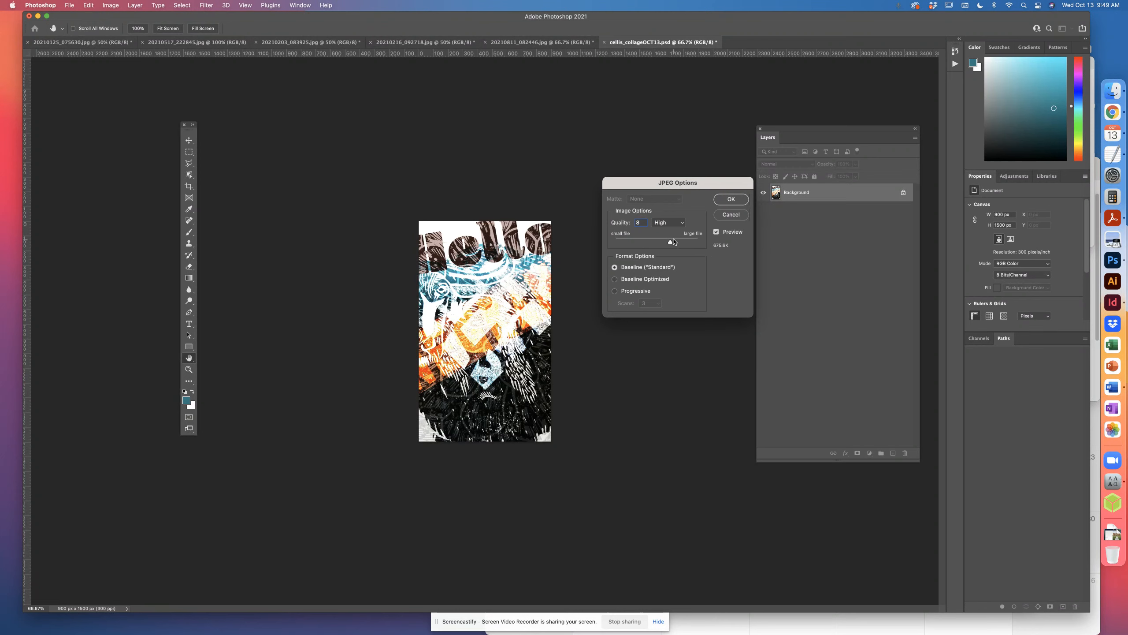
left_click(666, 222)
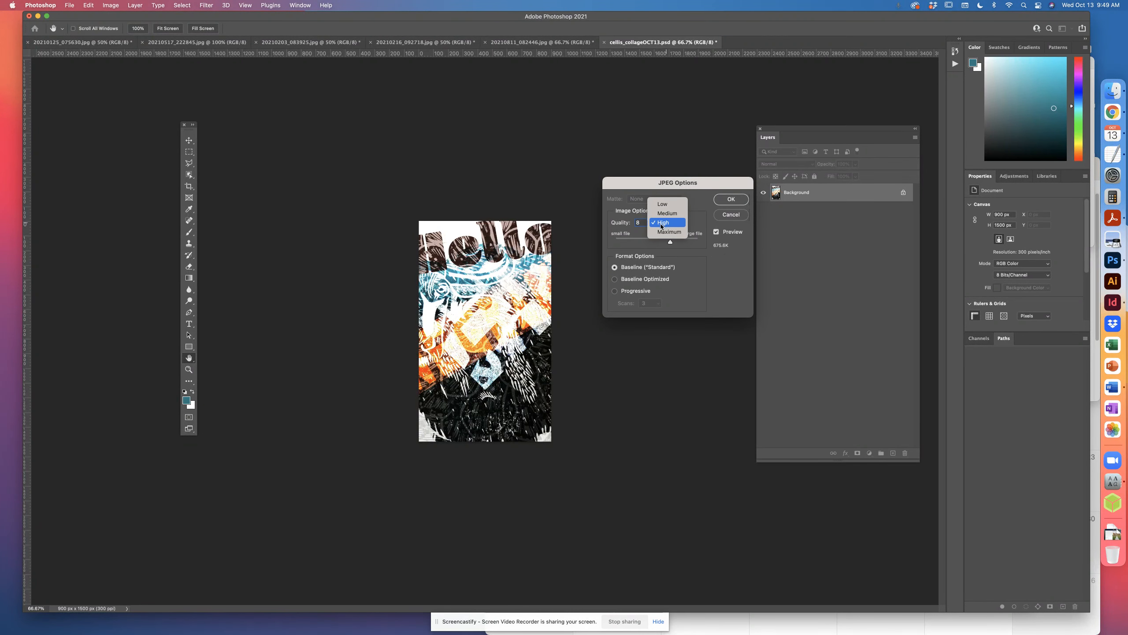
left_click(661, 233)
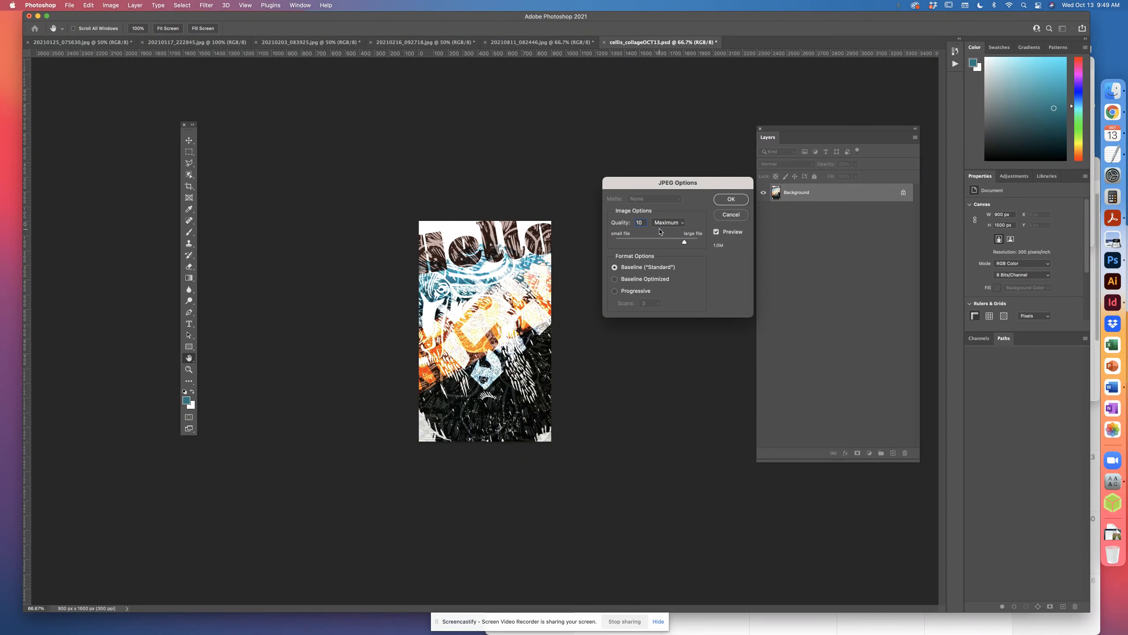
left_click(656, 223)
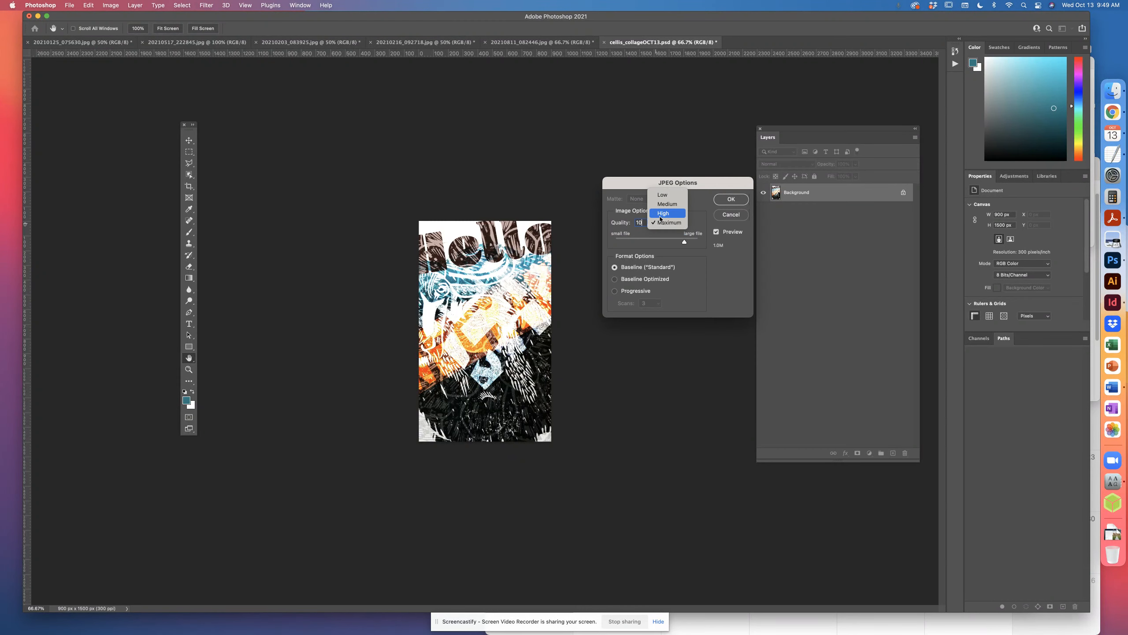
left_click(663, 214)
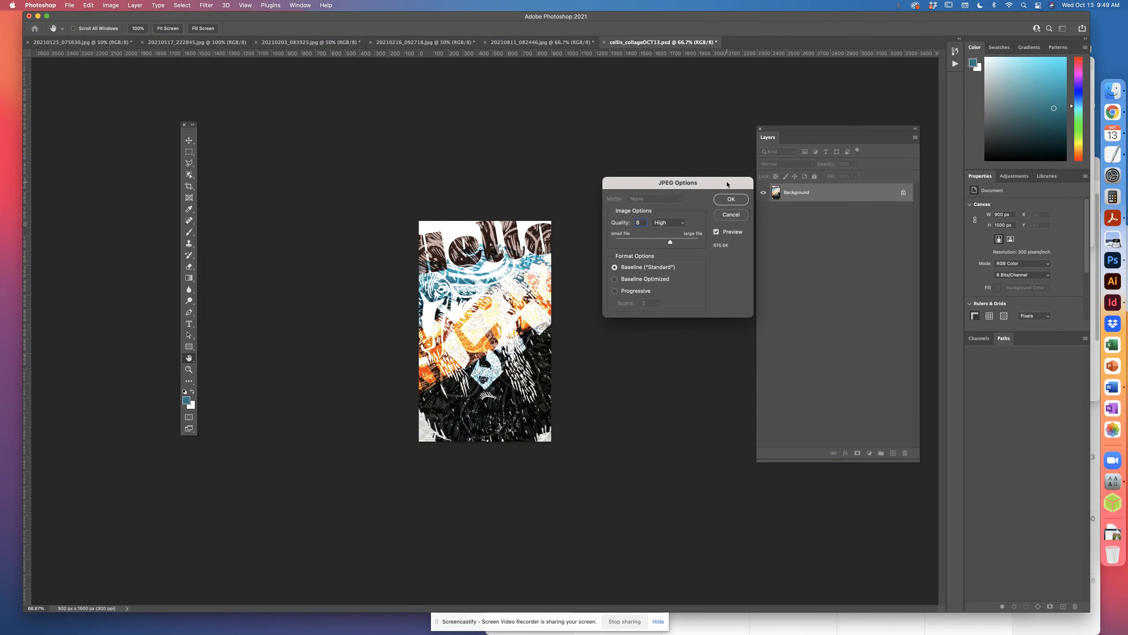
left_click(734, 198)
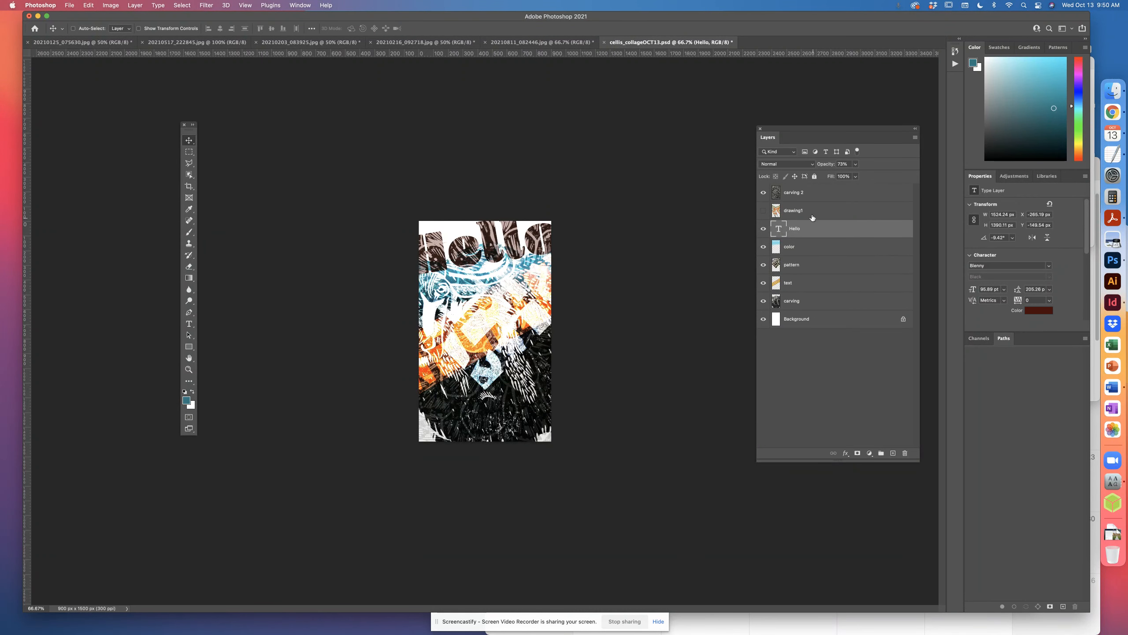
Step: Compare the collage without the carving 2 layer, and switch to a combination with drawing1 shown and carving 2 and Hello hidden
left_click(762, 193)
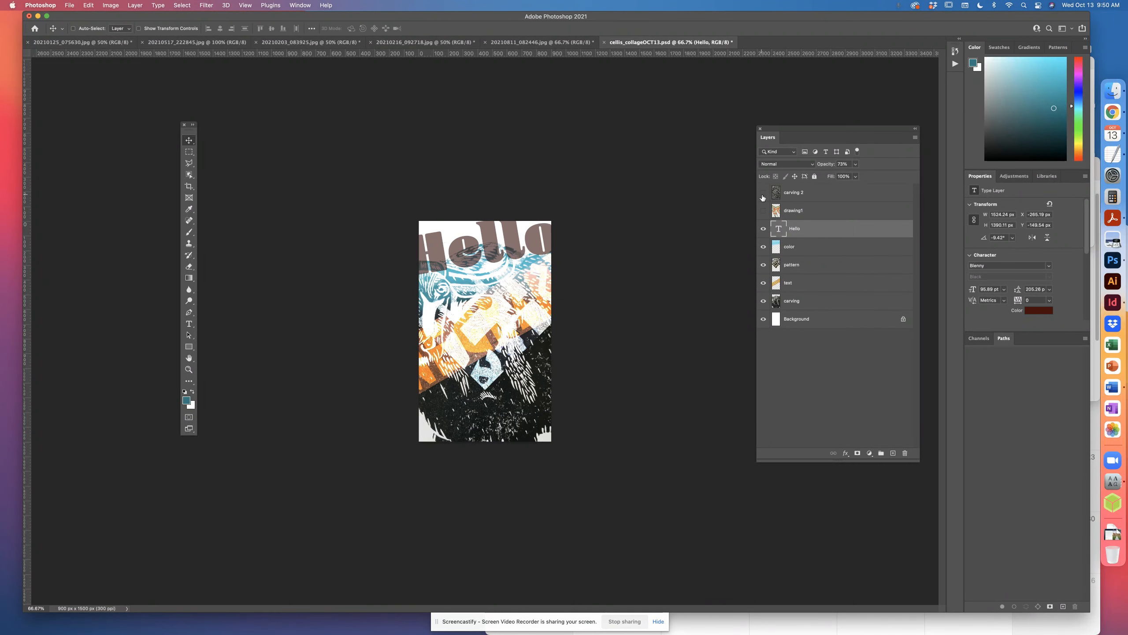
left_click(763, 193)
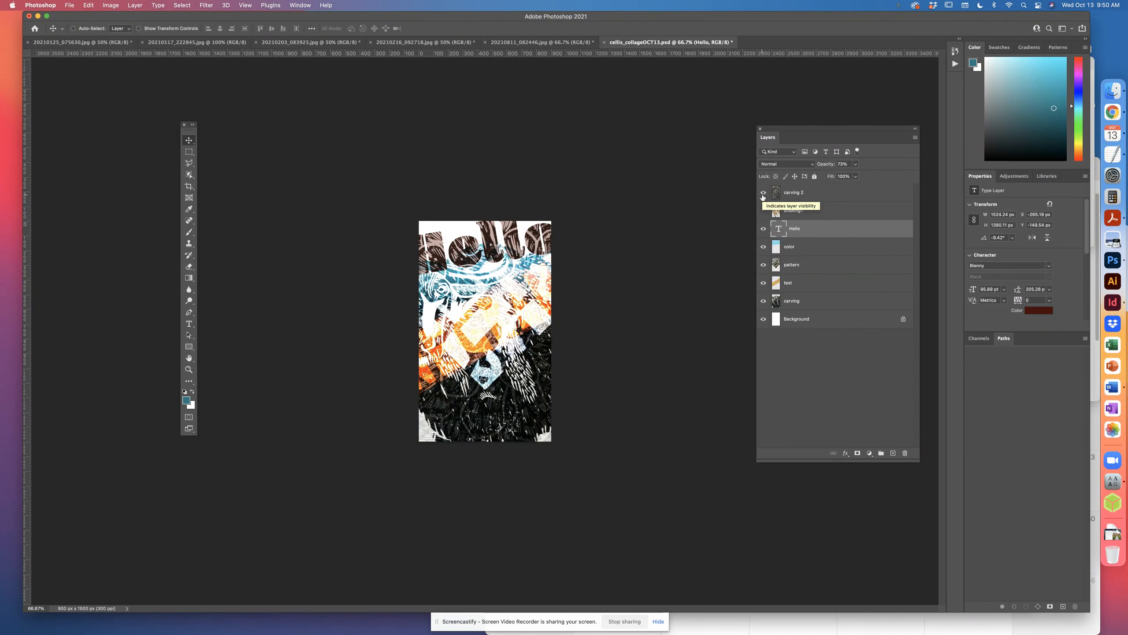
left_click(763, 193)
left_click(763, 210)
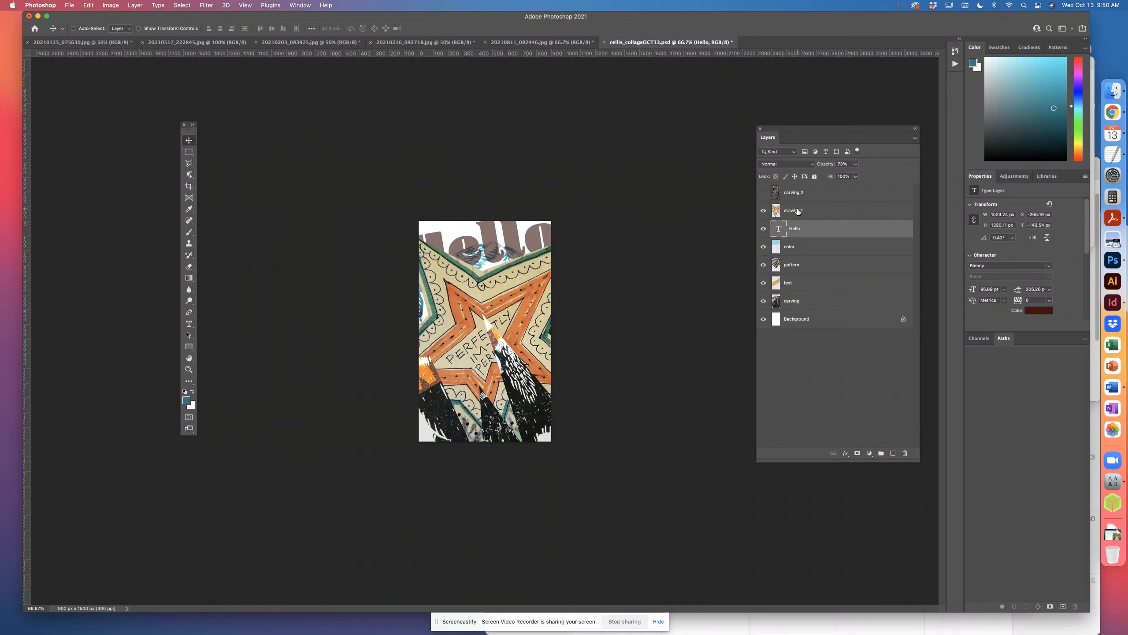
left_click(763, 228)
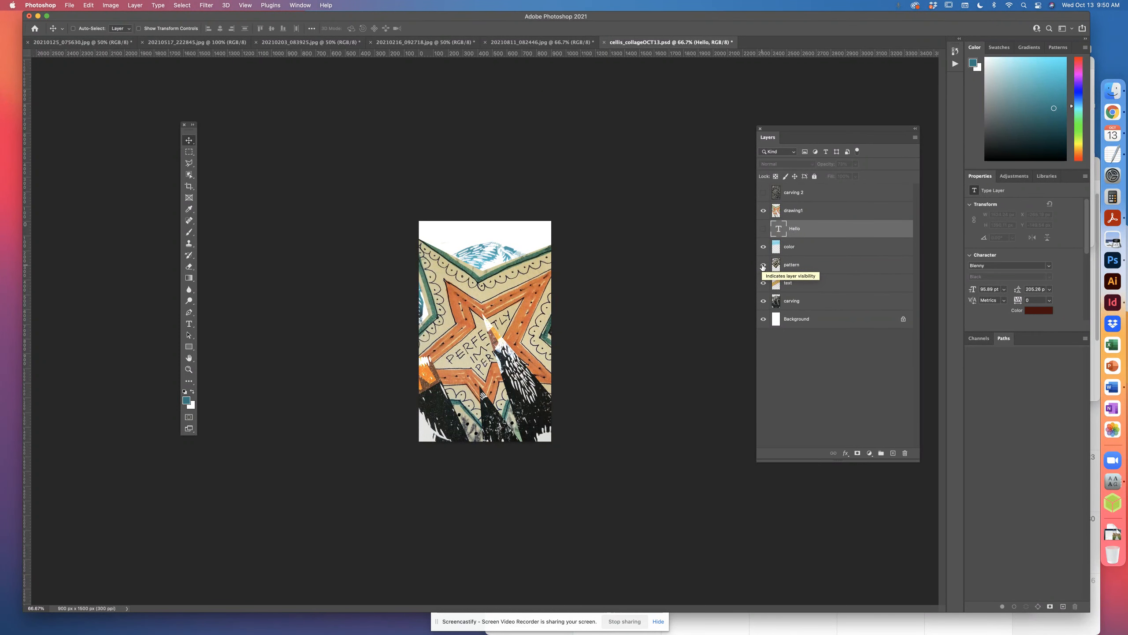
Step: Set the drawing1 layer's blending mode to Linear Burn
left_click(797, 209)
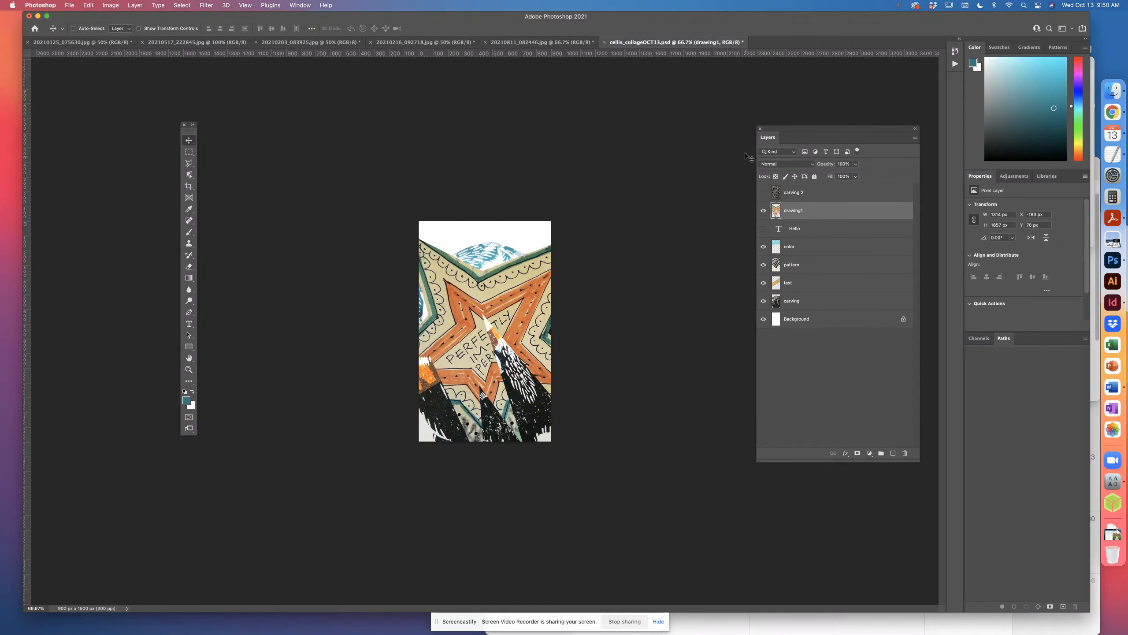
left_click(770, 163)
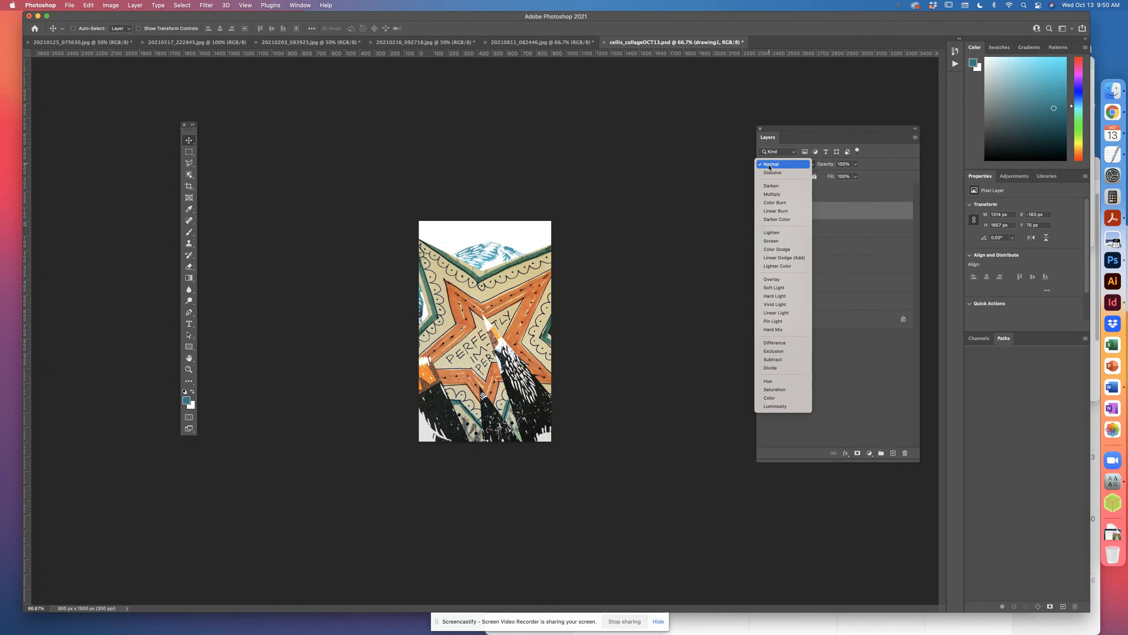
left_click(775, 210)
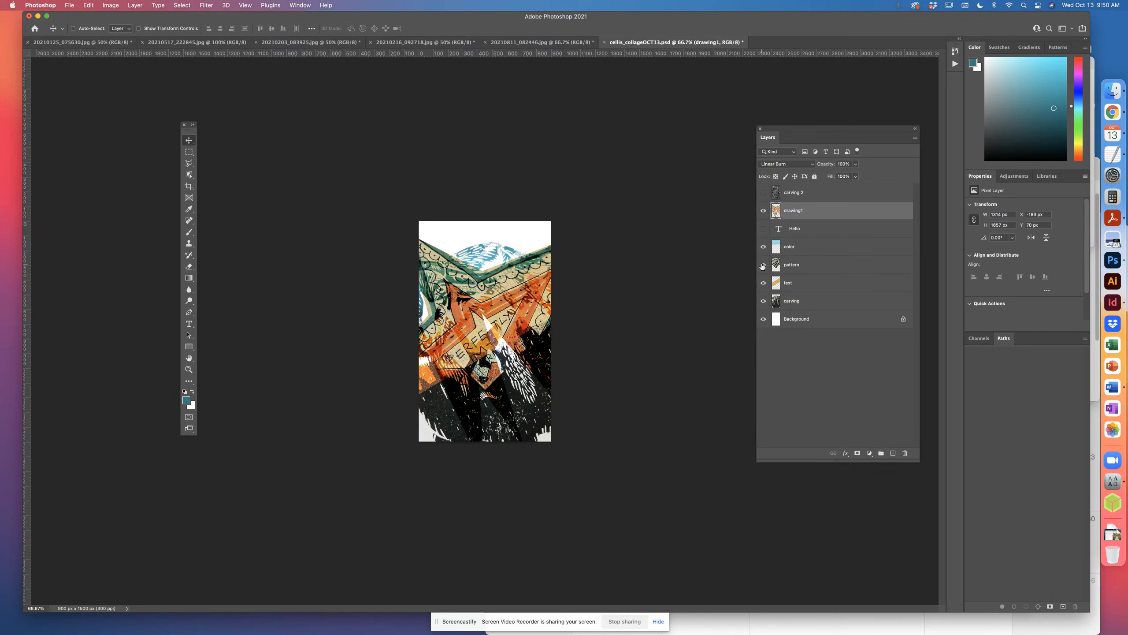
Step: With the carving layer hidden, move the pattern layer beneath the text layer and set its blending mode to Normal
left_click(763, 301)
left_click_drag(802, 270, 802, 300)
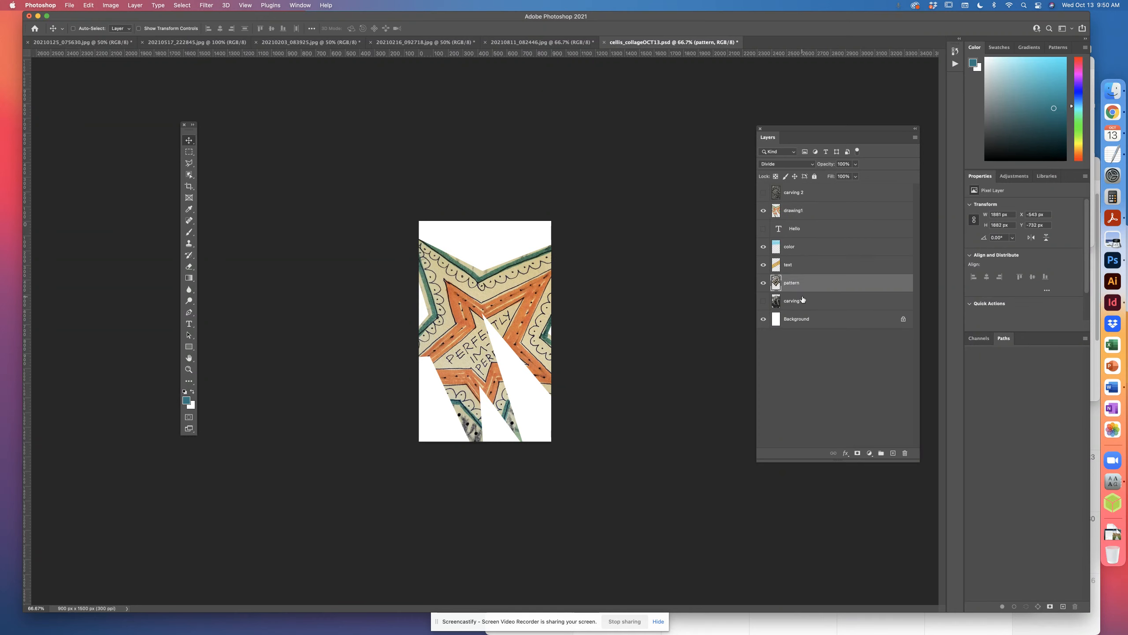
left_click(812, 166)
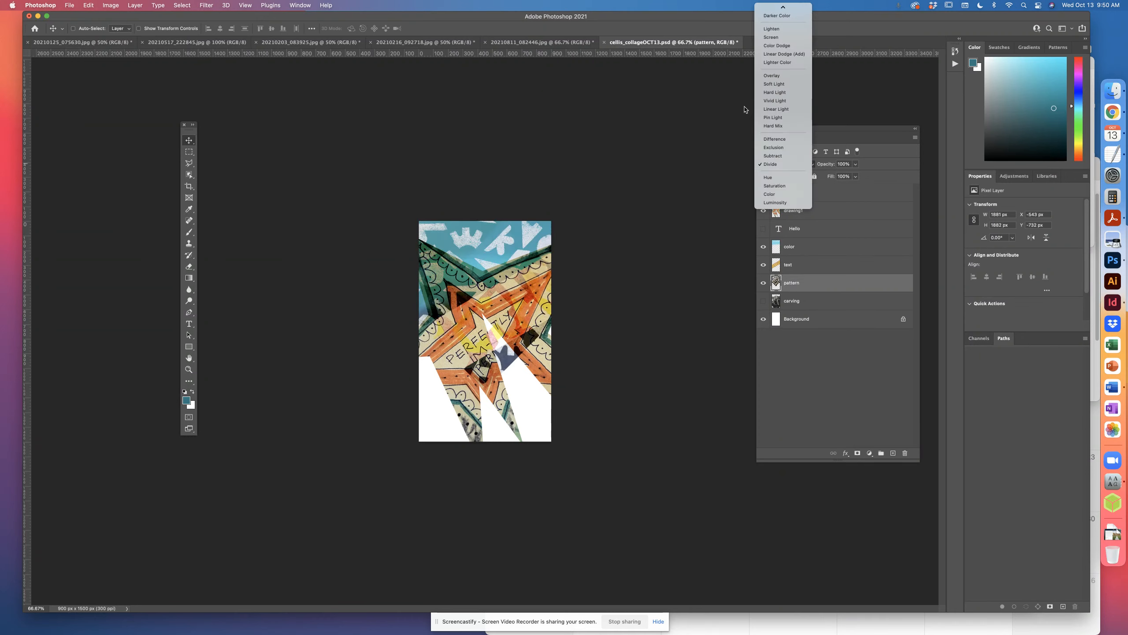
left_click(768, 10)
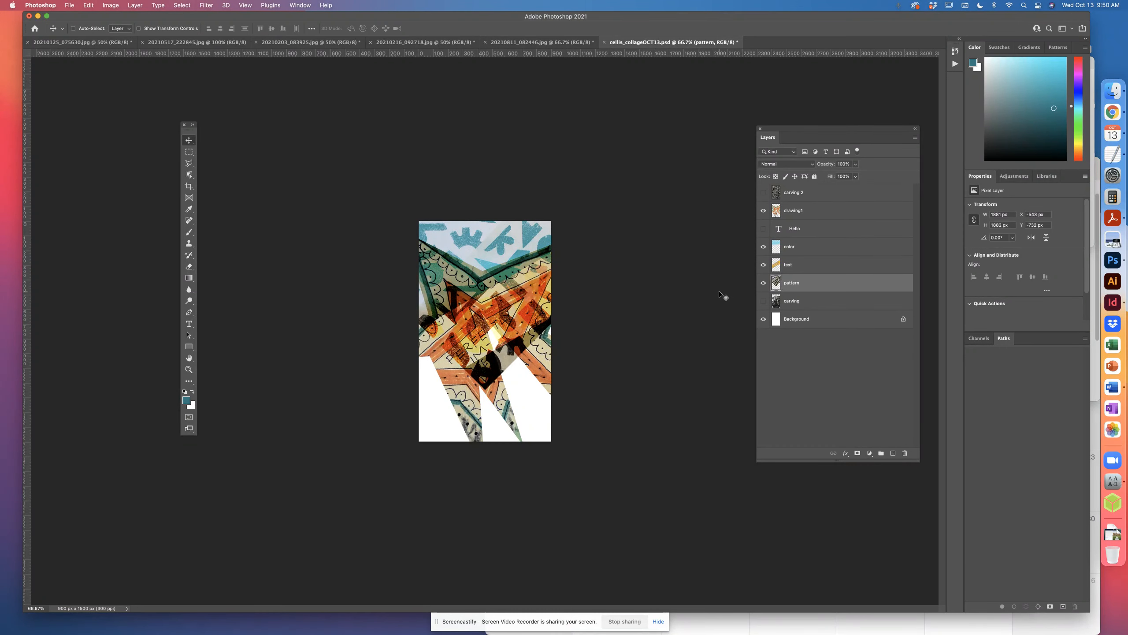
Step: Reposition the pattern layer and transform it to about 1288 by 1430 px, covering the canvas below its upper edge
left_click_drag(542, 298, 510, 354)
key("ctrl+t")
left_click_drag(516, 168, 568, 276)
key("Return")
Step: Hide and reshow the text layer to compare the collage without it, and select the text layer
left_click(764, 266)
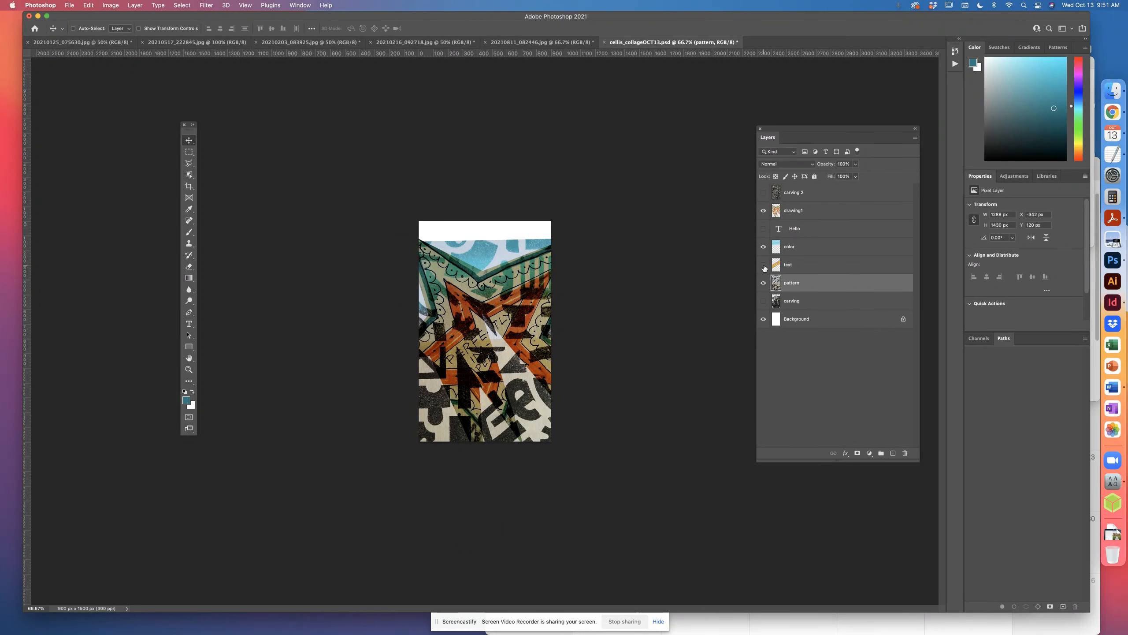
left_click(763, 266)
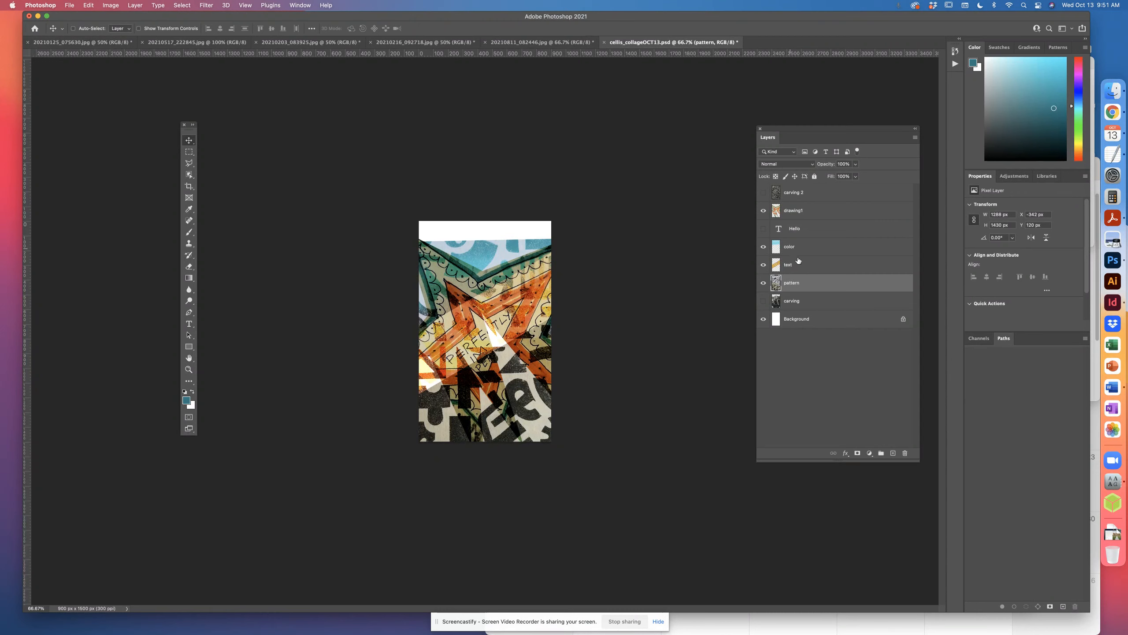
left_click(814, 302)
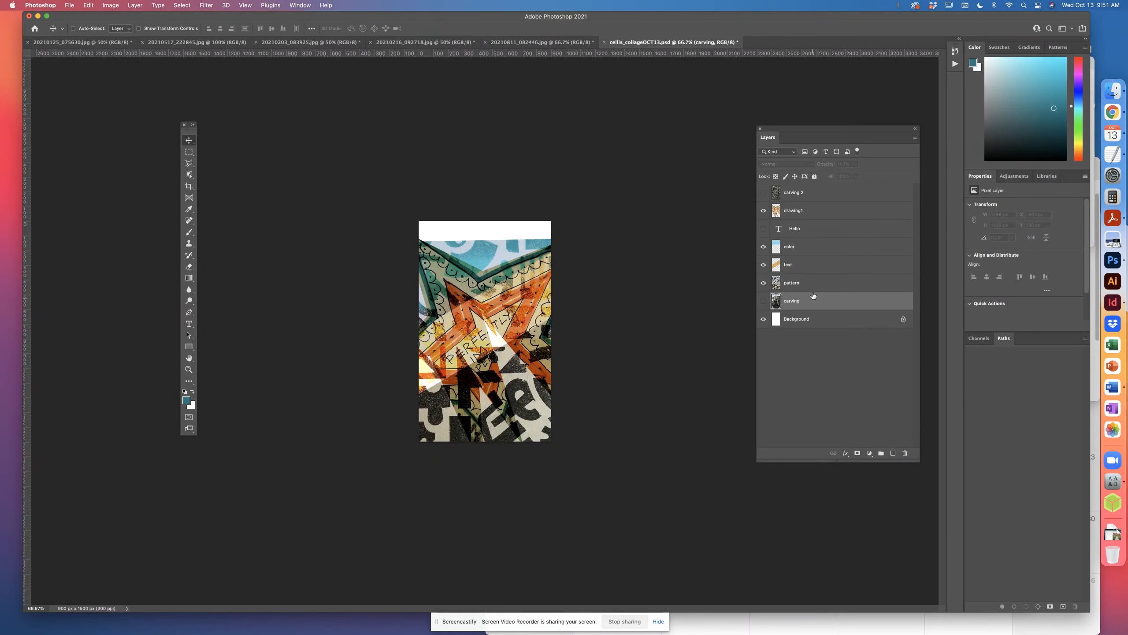
left_click(799, 265)
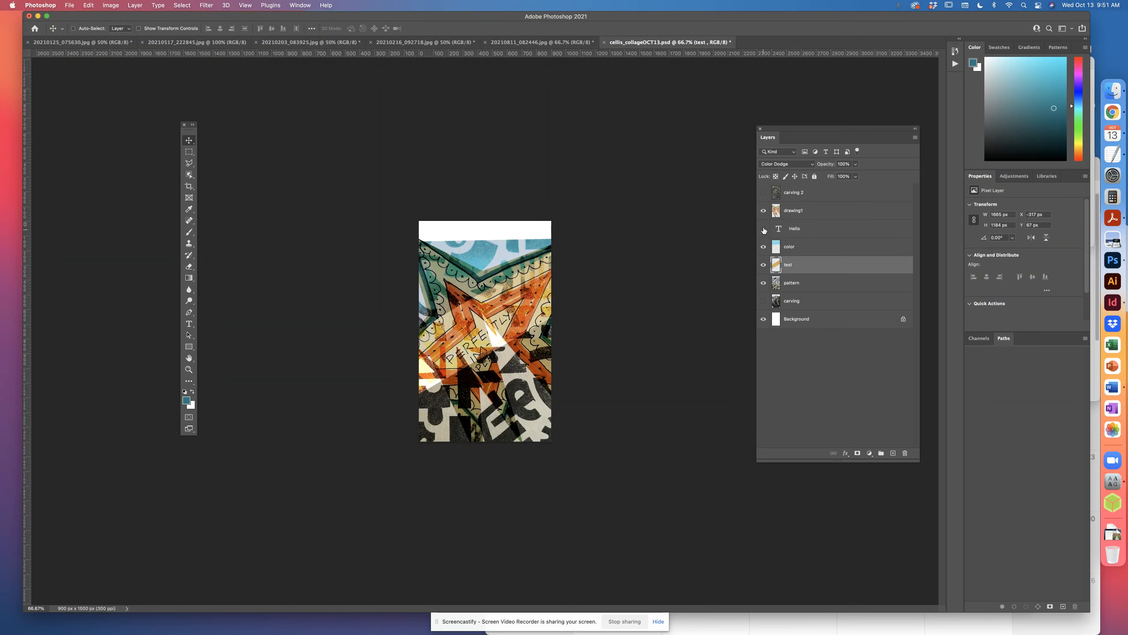
Step: Show the carving 2 layer and compare the collage with the drawing1 layer hidden and visible
left_click(763, 211)
left_click(764, 194)
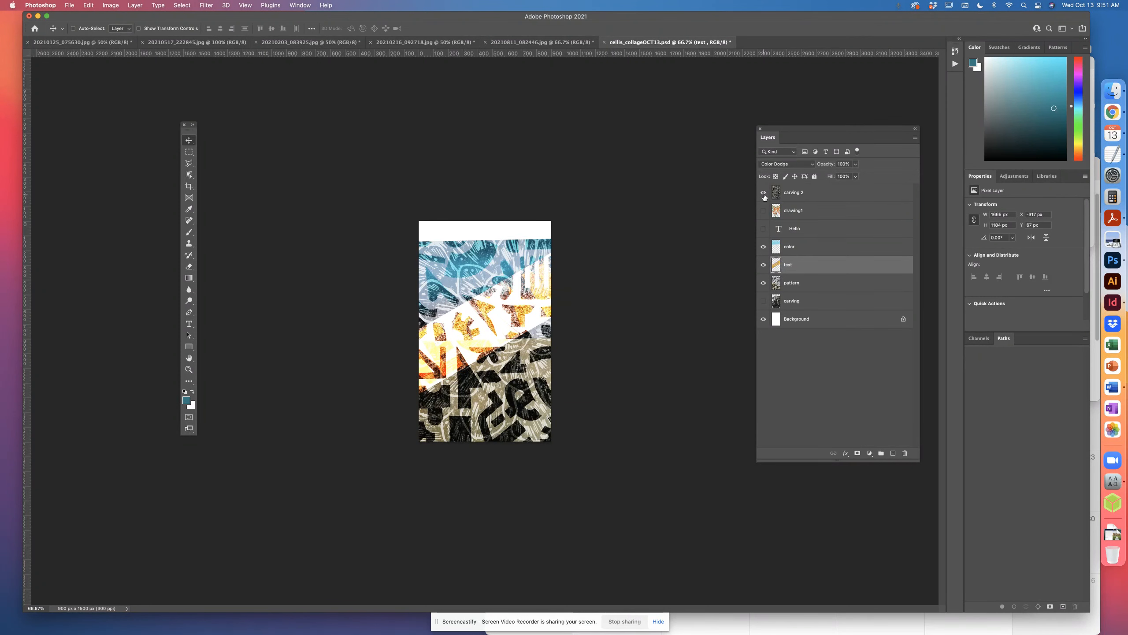
left_click(764, 211)
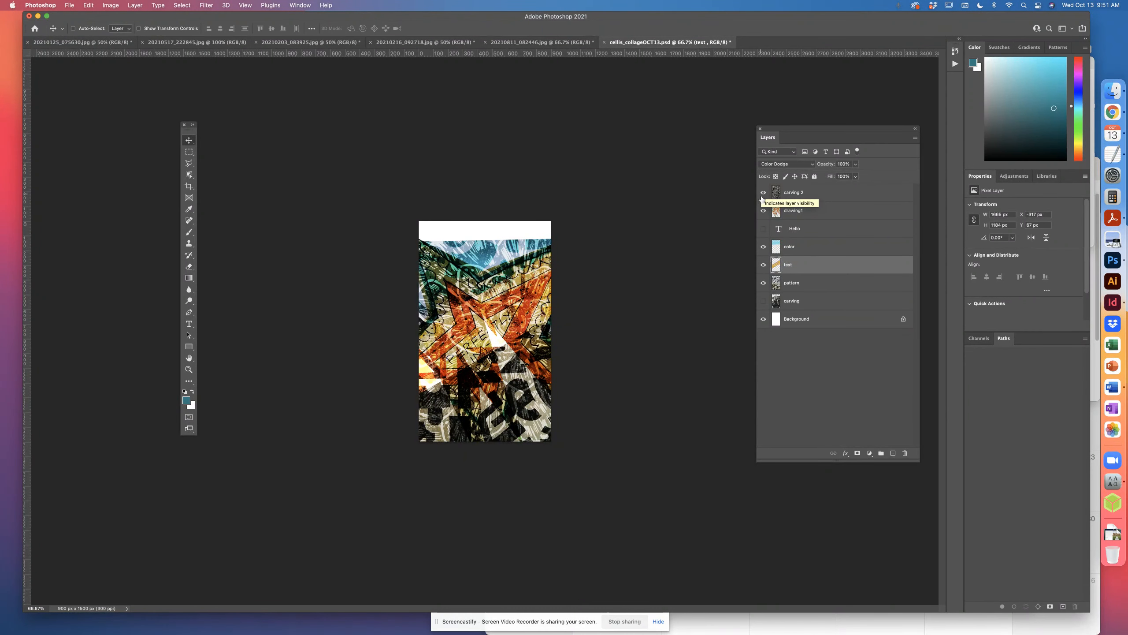
Step: Enlarge the pattern layer to about 1470 by 1632 px so it covers the whole canvas
left_click(798, 211)
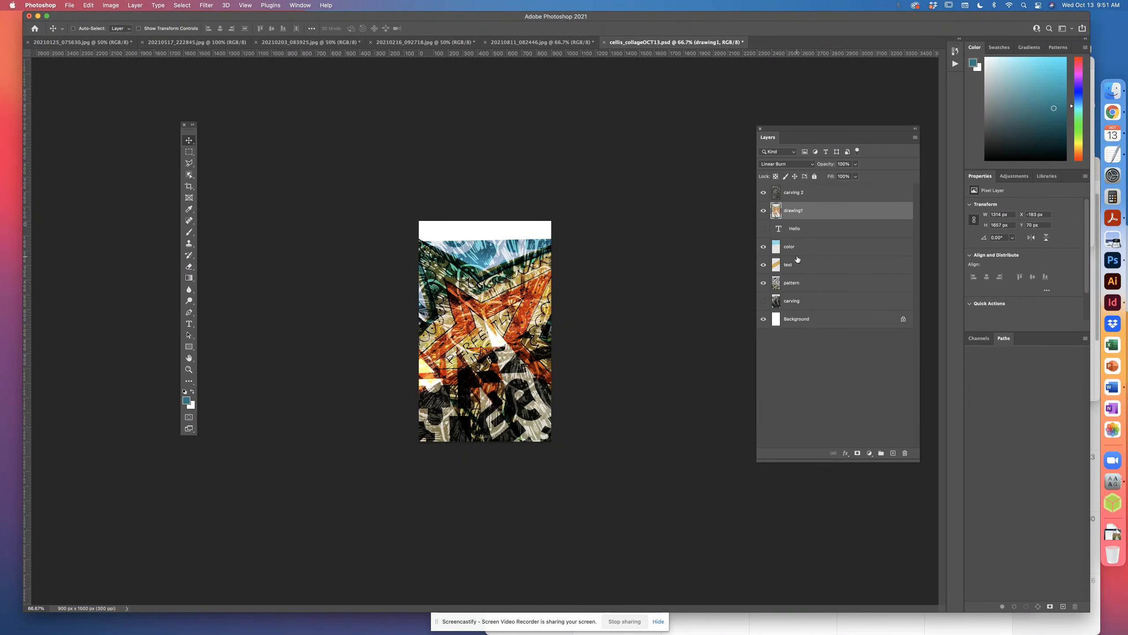
left_click(806, 283)
key("super+t")
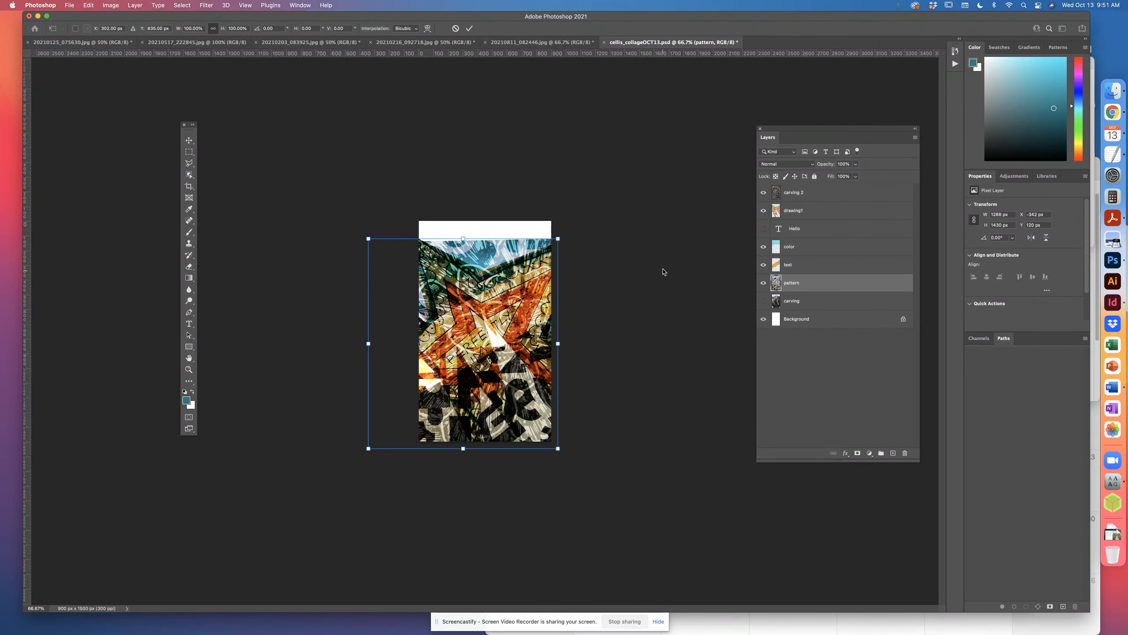
left_click_drag(559, 240, 605, 226)
key("Return")
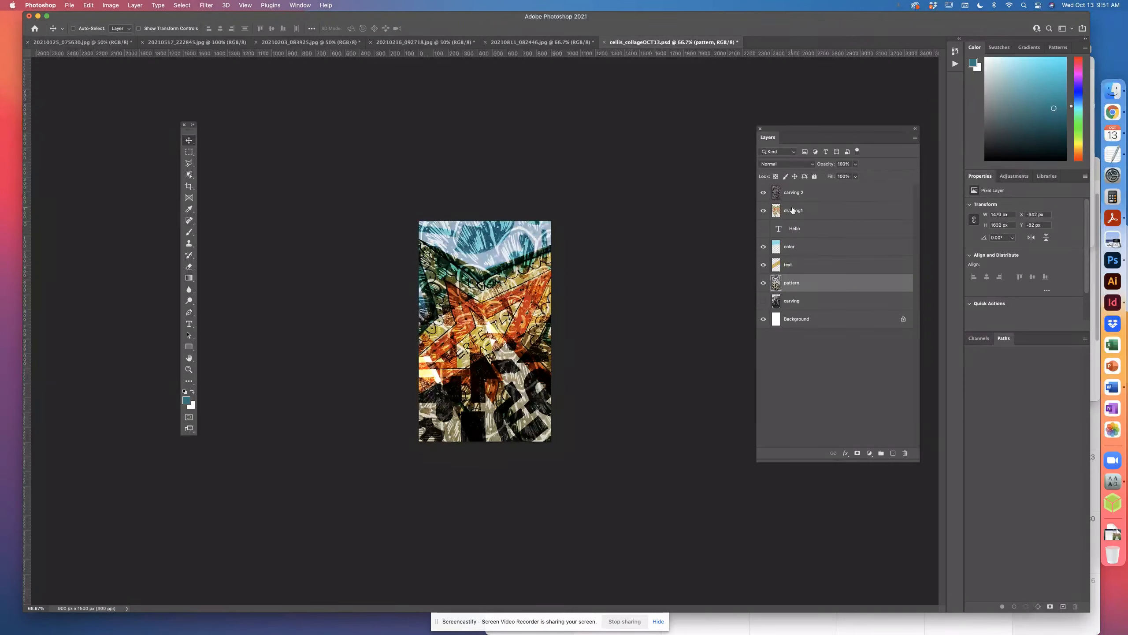
Step: Hide and reshow the drawing1, text and color layers to compare their effect on the new layer combination
left_click(763, 210)
left_click(763, 210)
left_click(763, 265)
left_click(762, 249)
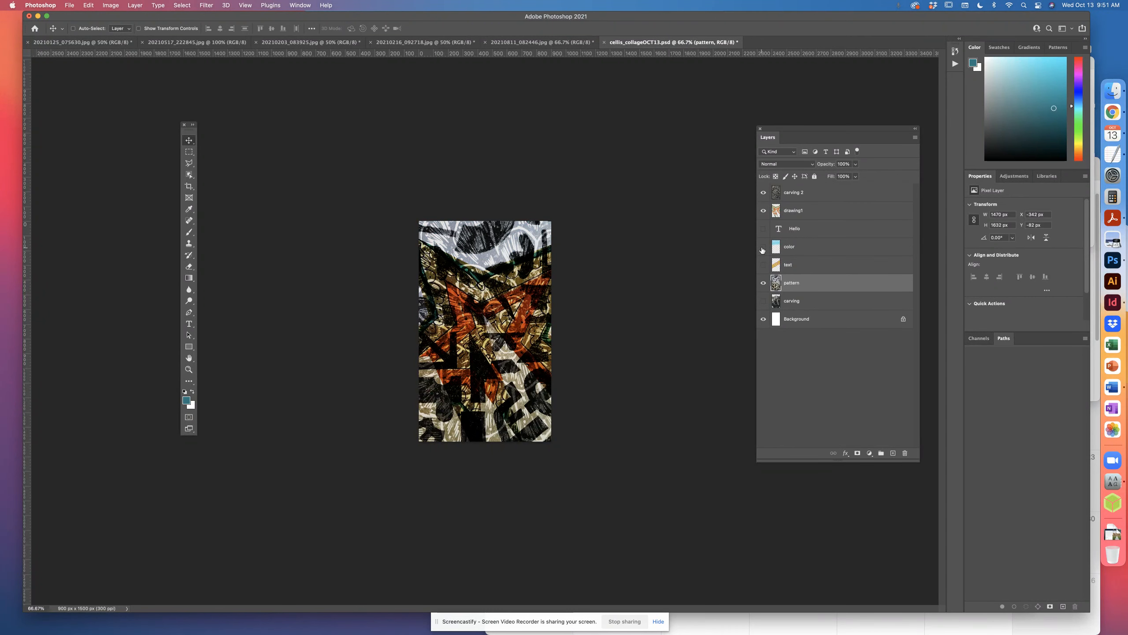
left_click(762, 247)
left_click(763, 247)
left_click(762, 265)
left_click(763, 251)
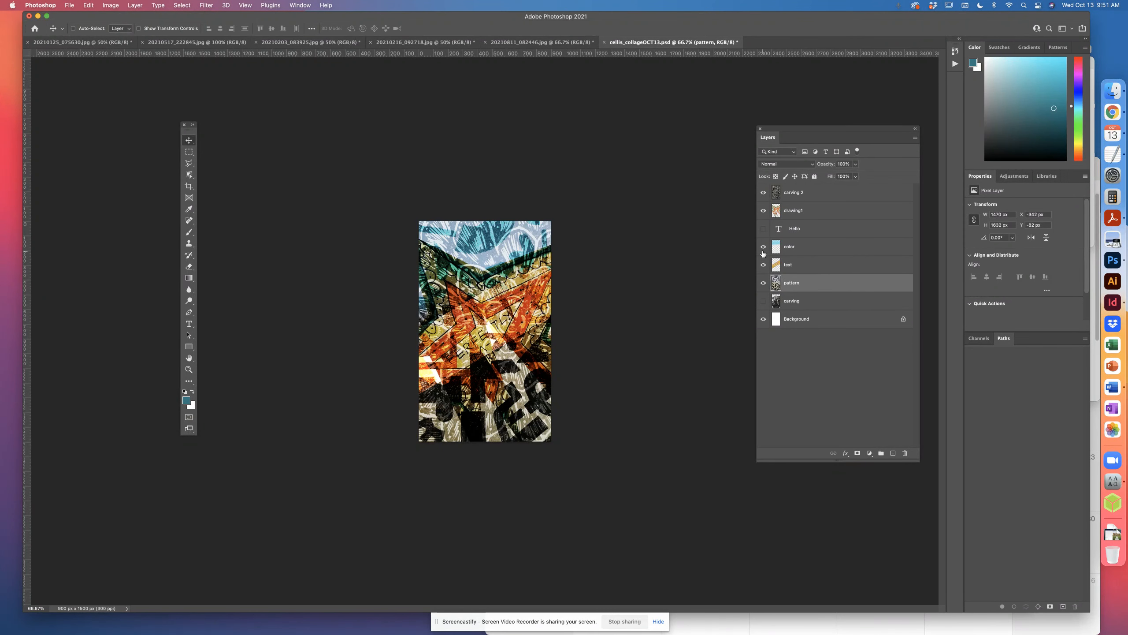
left_click(763, 247)
left_click(763, 252)
Step: Save the layered collage in its existing cellis_collageOCT13.psd file
key("super+s")
key("super+shift+s")
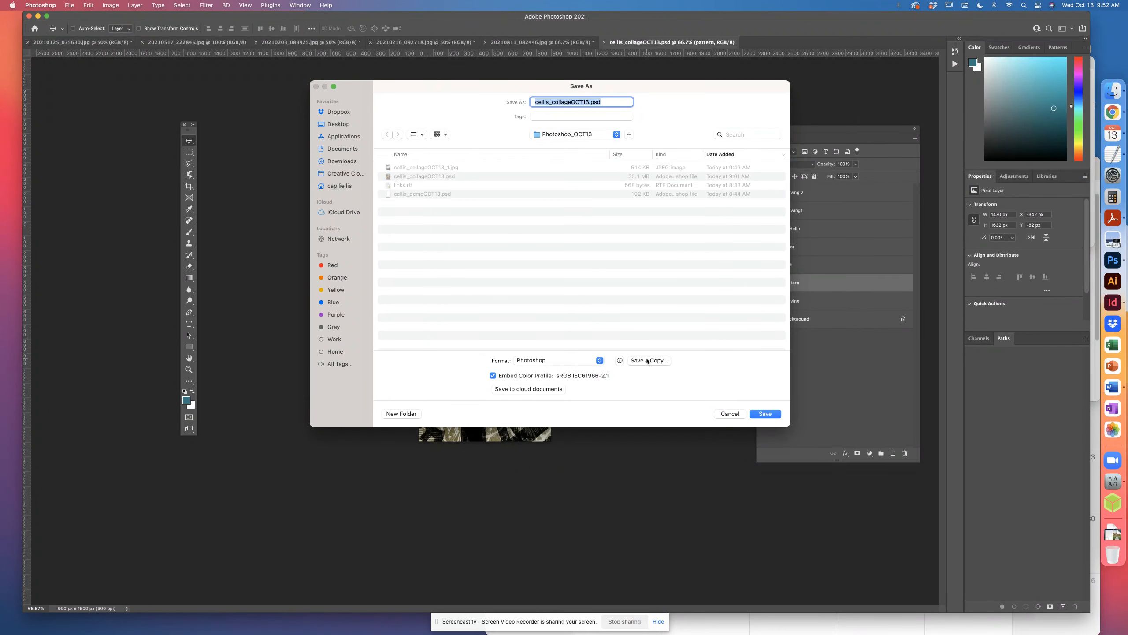
left_click(728, 414)
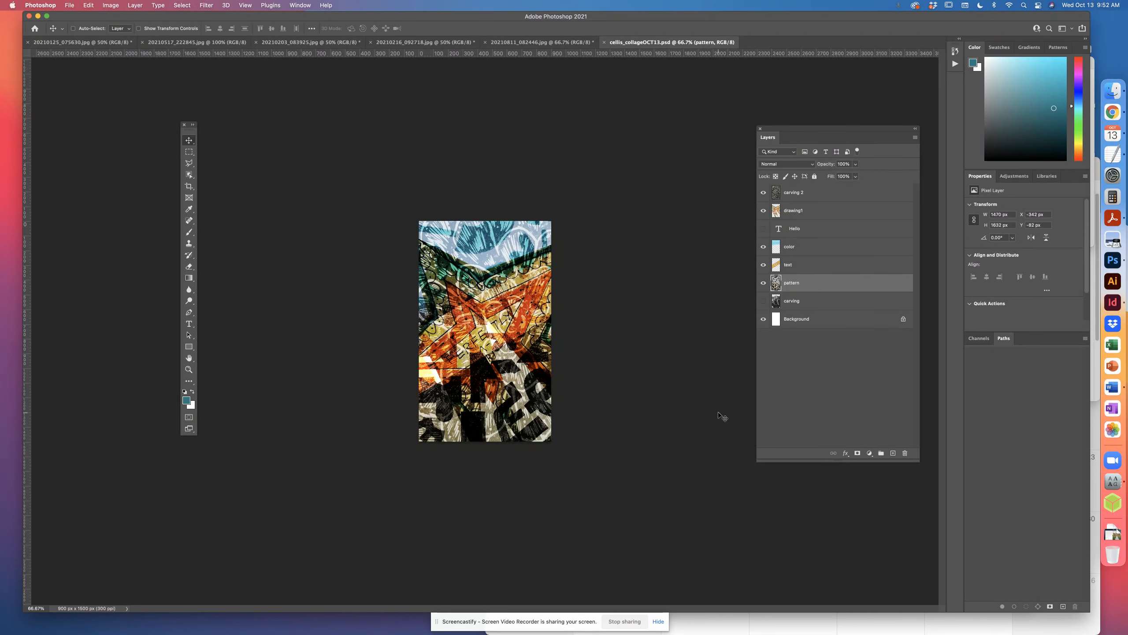
Step: Start saving a copy of the collage and choose JPEG as its format
key("super")
key("super+shift+s")
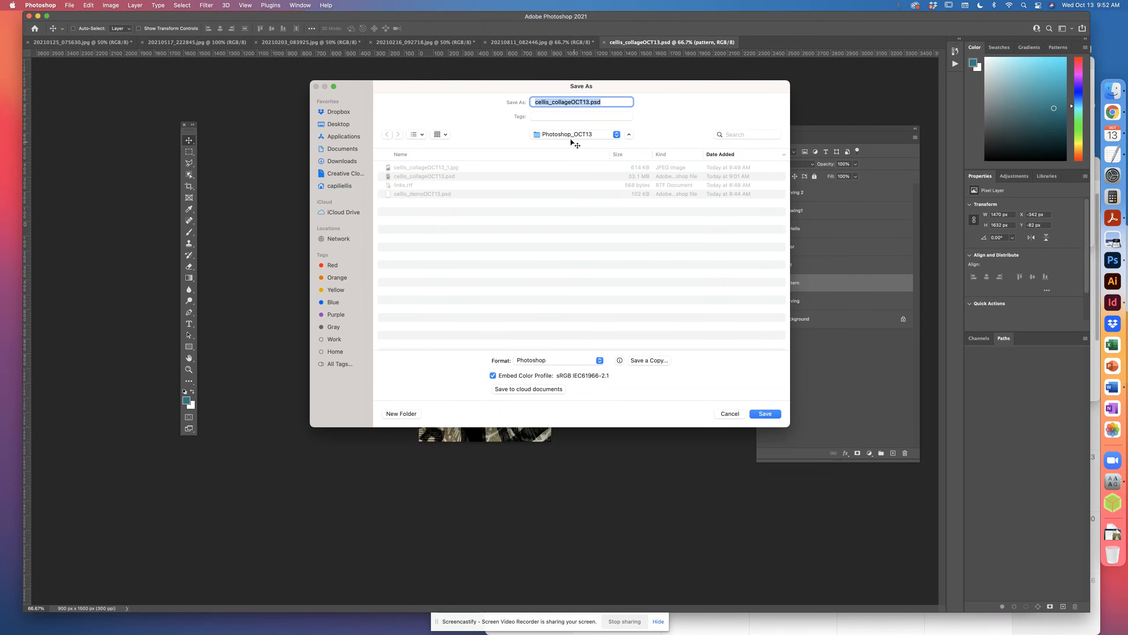
left_click(651, 360)
left_click(580, 322)
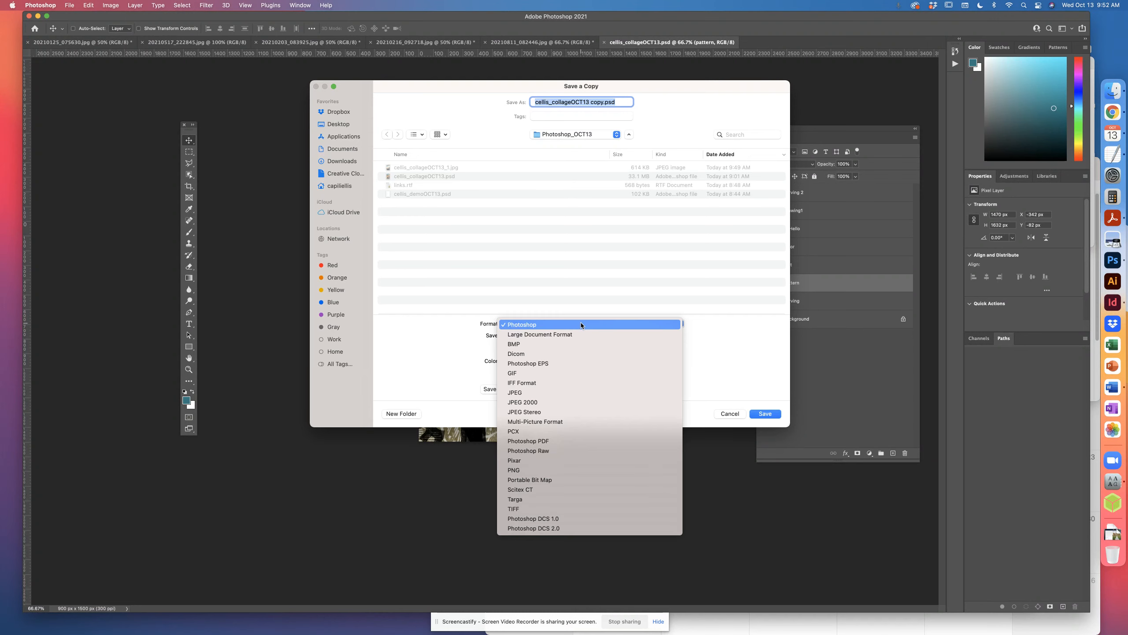
left_click(572, 392)
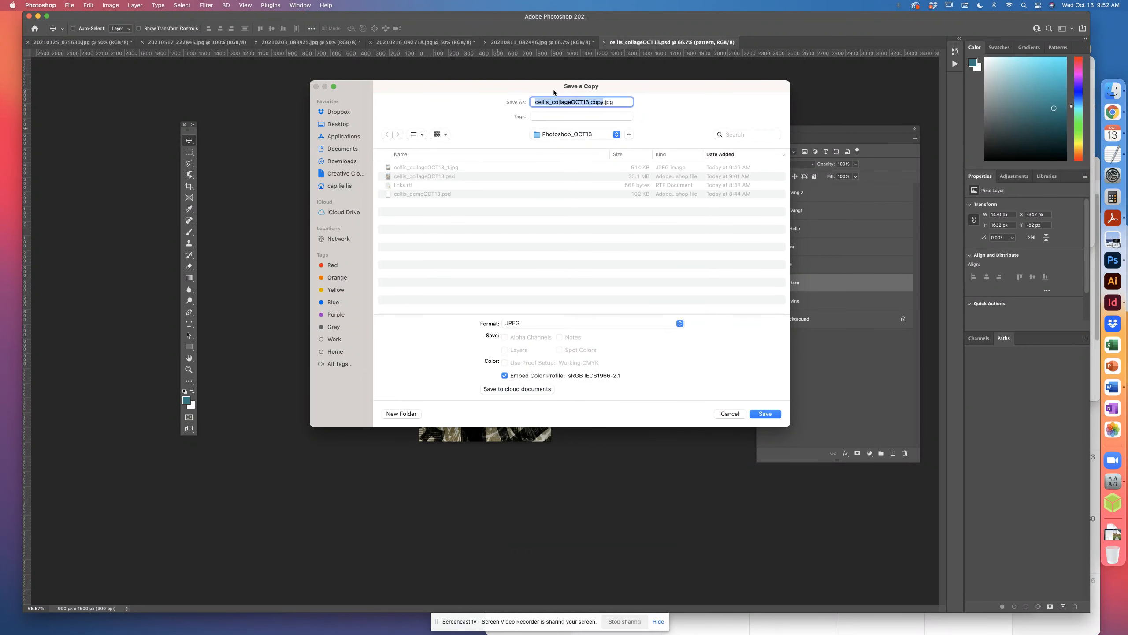
Step: Name the JPEG copy cellis_collageOCT13_2.jpg and save it in the Photoshop_OCT13 folder at quality 8, High
left_click(596, 100)
key("BackSpace")
key("BackSpace")
key("BackSpace")
key("BackSpace")
key("BackSpace")
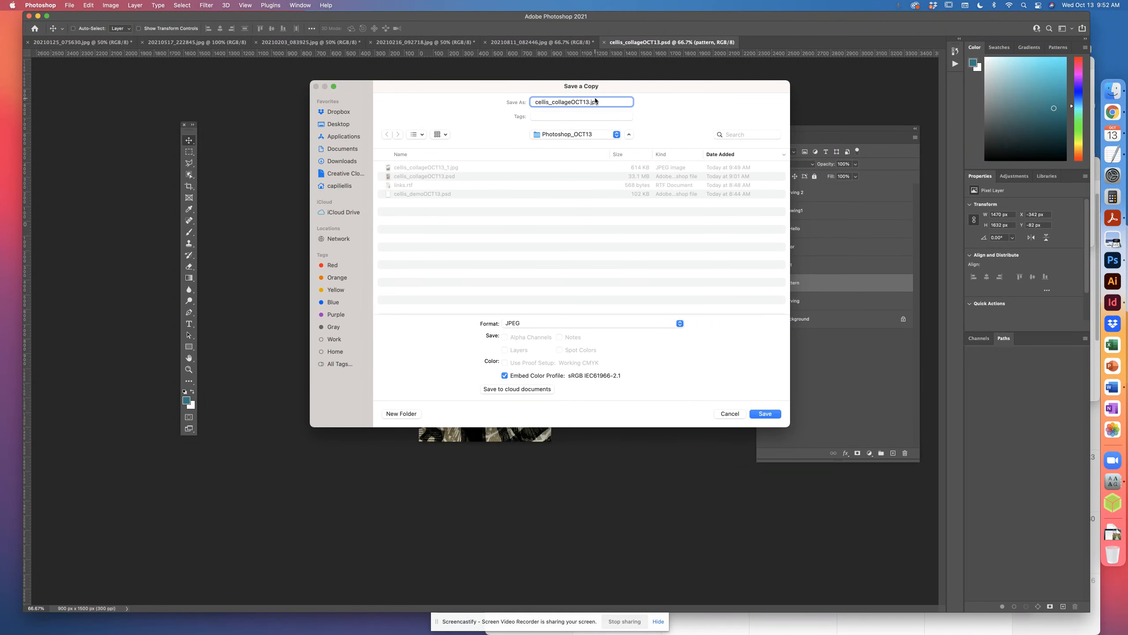
type("_2")
left_click(757, 412)
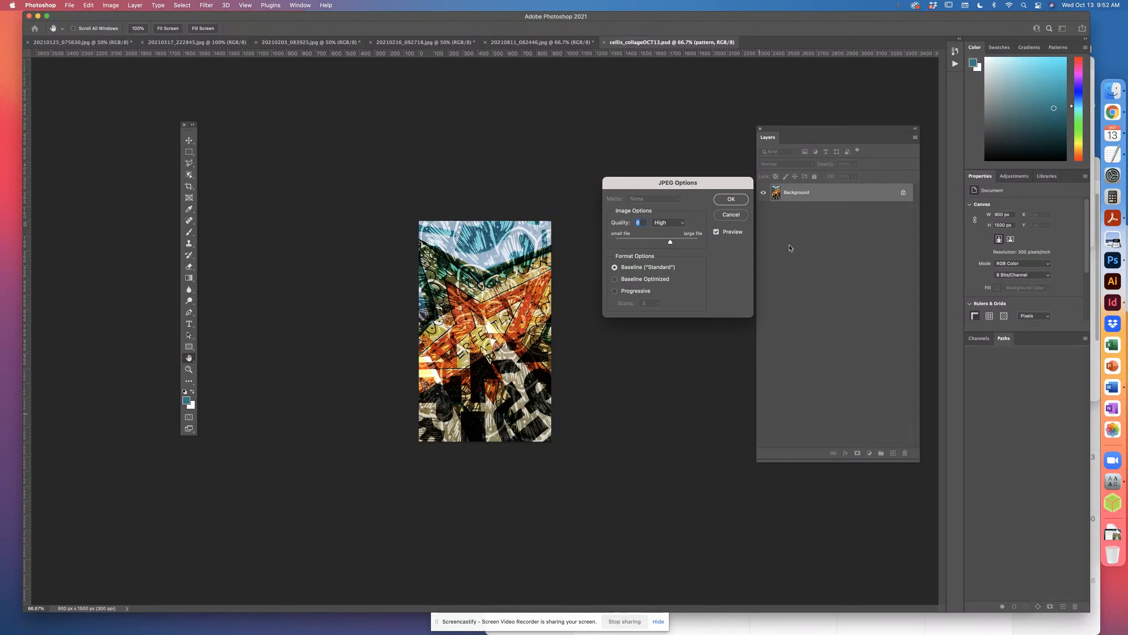
left_click(738, 199)
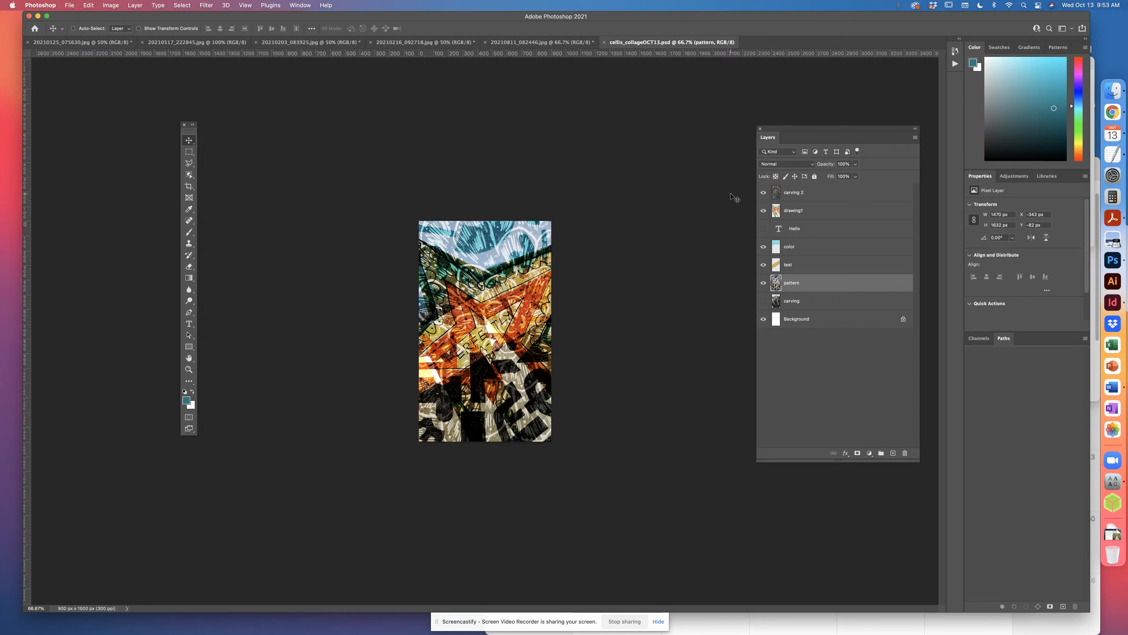
Step: Open cellis_collageOCT13_1.jpg and cellis_collageOCT13_2.jpg together and arrange them in separate floating windows side by side
key("super+o")
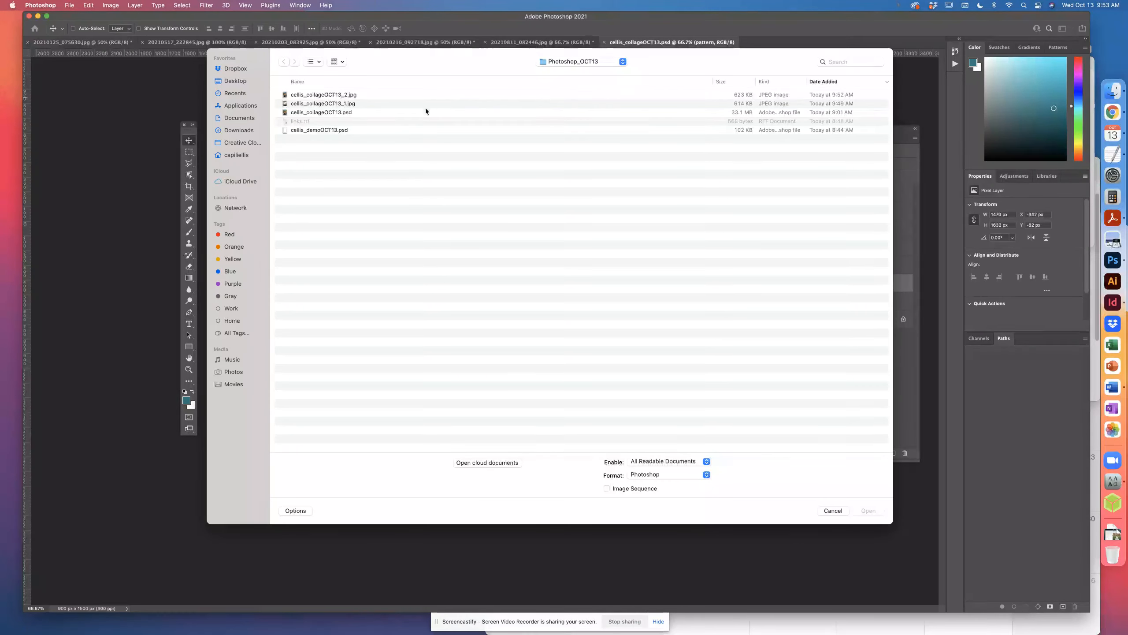
left_click(333, 95)
left_click(336, 104, "shift")
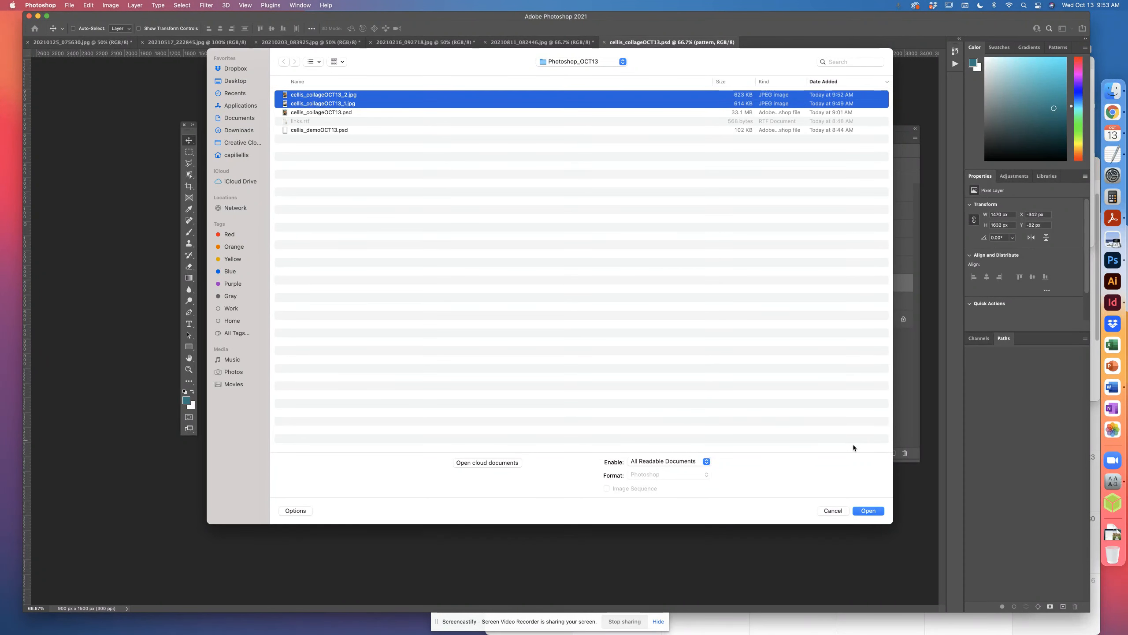
left_click(870, 512)
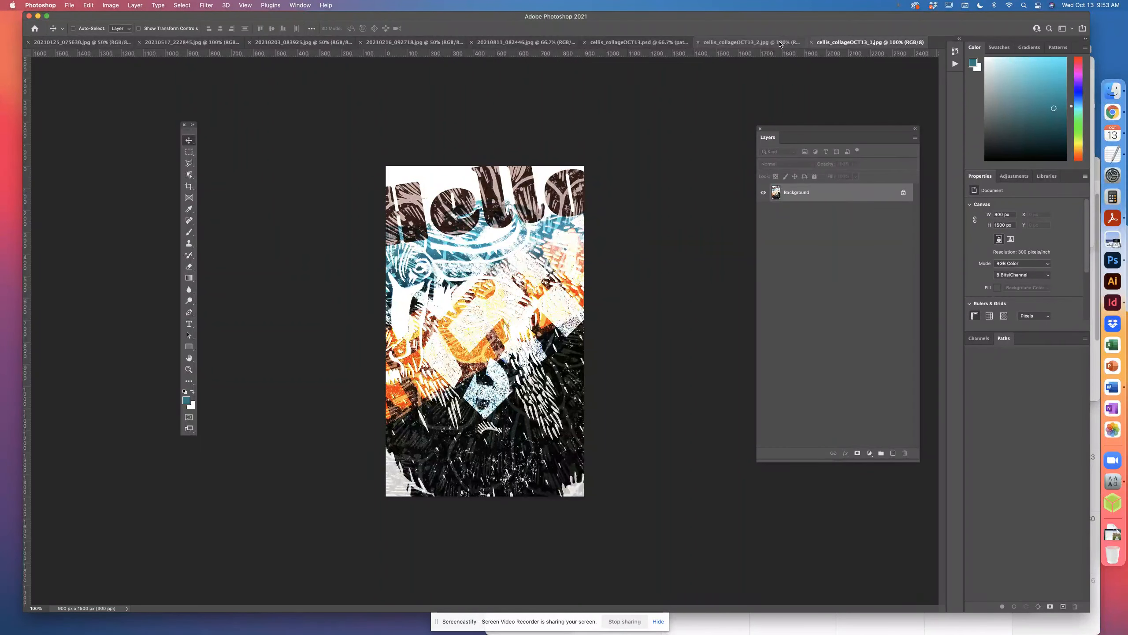
left_click_drag(871, 49, 274, 125)
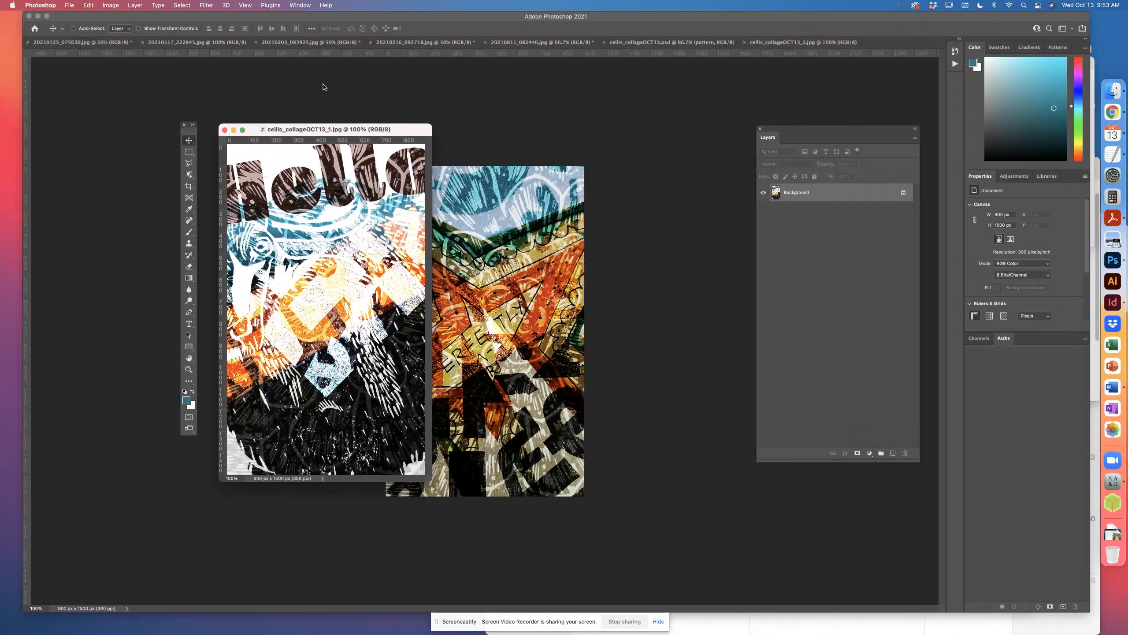
left_click_drag(789, 43, 502, 129)
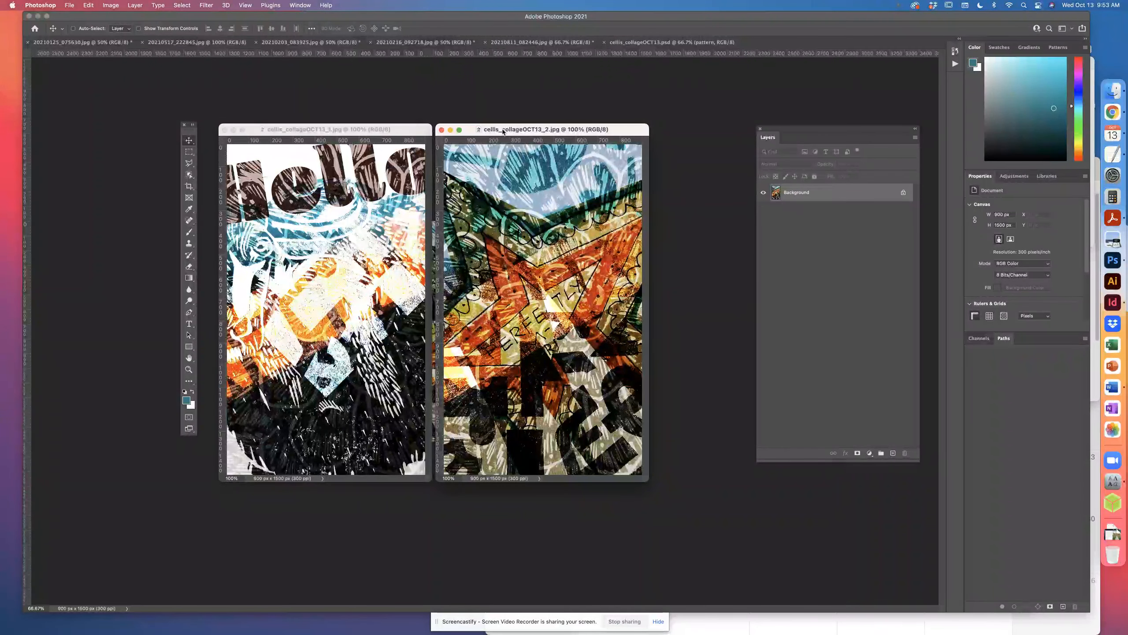